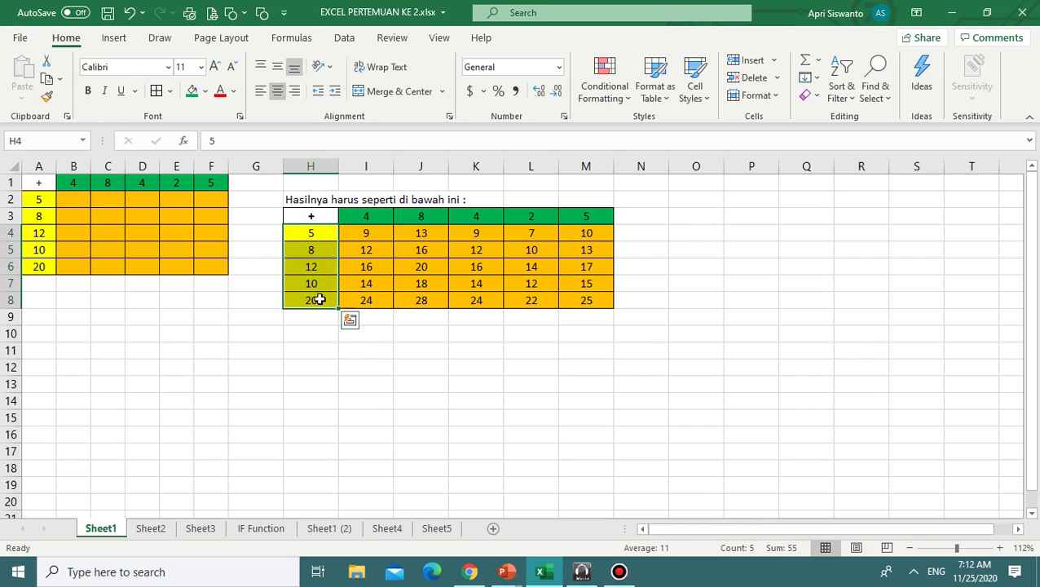
Examine how the first result row of the sample table H3:M8 adds its row header to each column header.
{"action": "left_click", "coordinate": [314, 350]}
{"action": "left_click_drag", "start_coordinate": [358, 219], "coordinate": [591, 227]}
{"action": "left_click", "coordinate": [562, 382]}
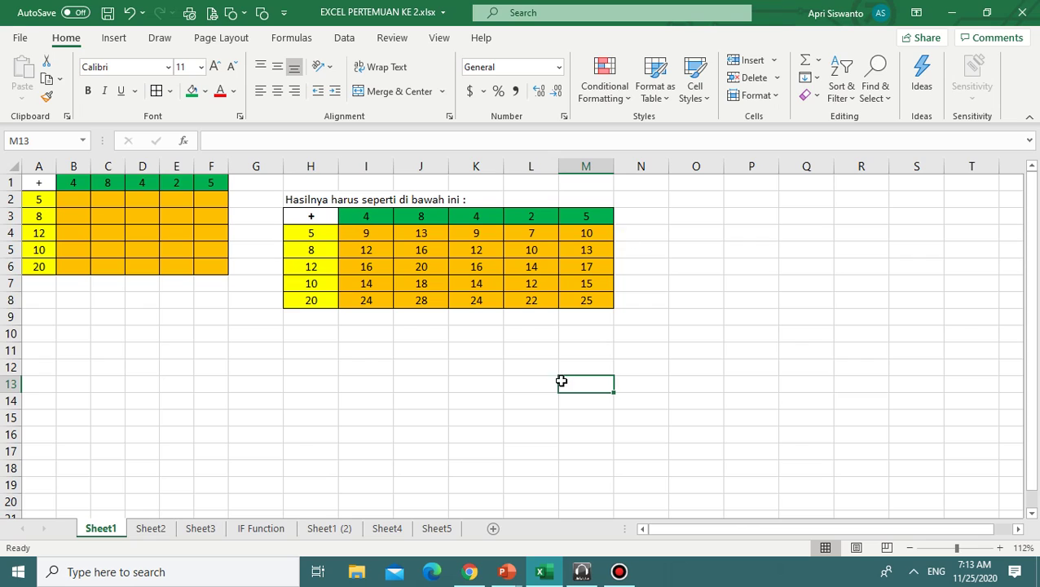
{"action": "left_click", "coordinate": [308, 237]}
{"action": "left_click", "coordinate": [362, 216]}
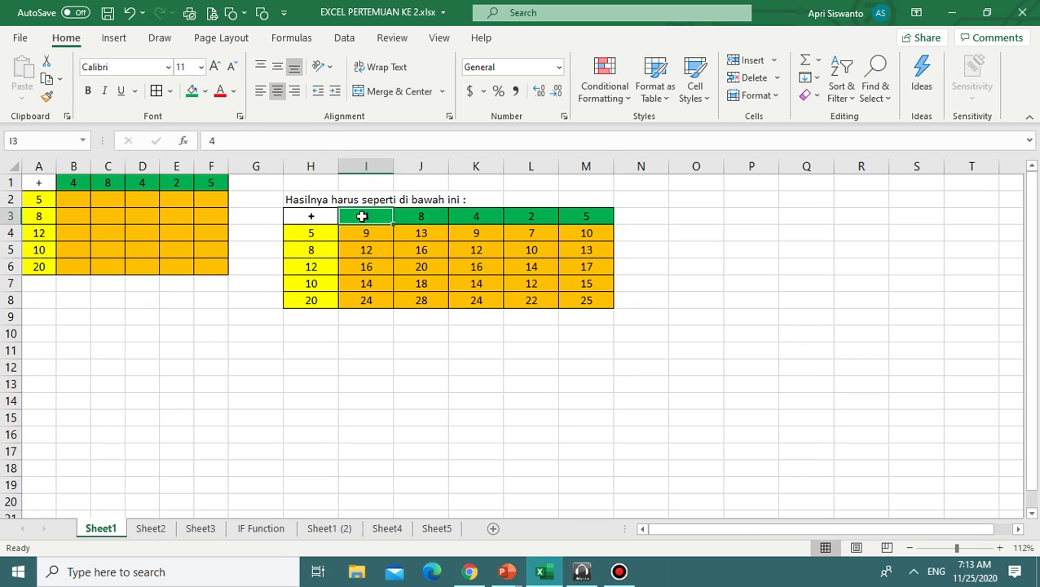
{"action": "left_click", "coordinate": [368, 234]}
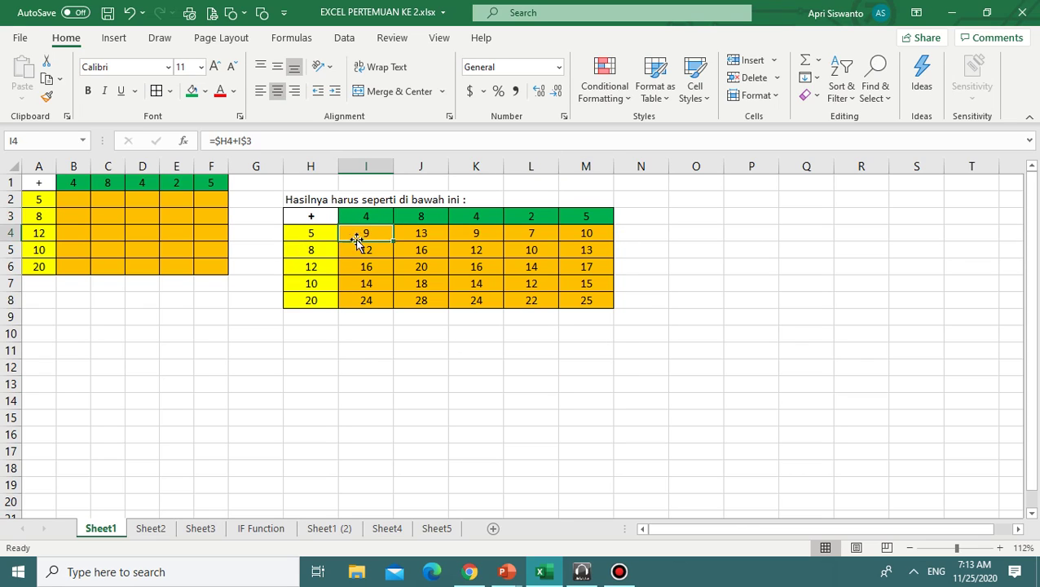
{"action": "left_click", "coordinate": [308, 236]}
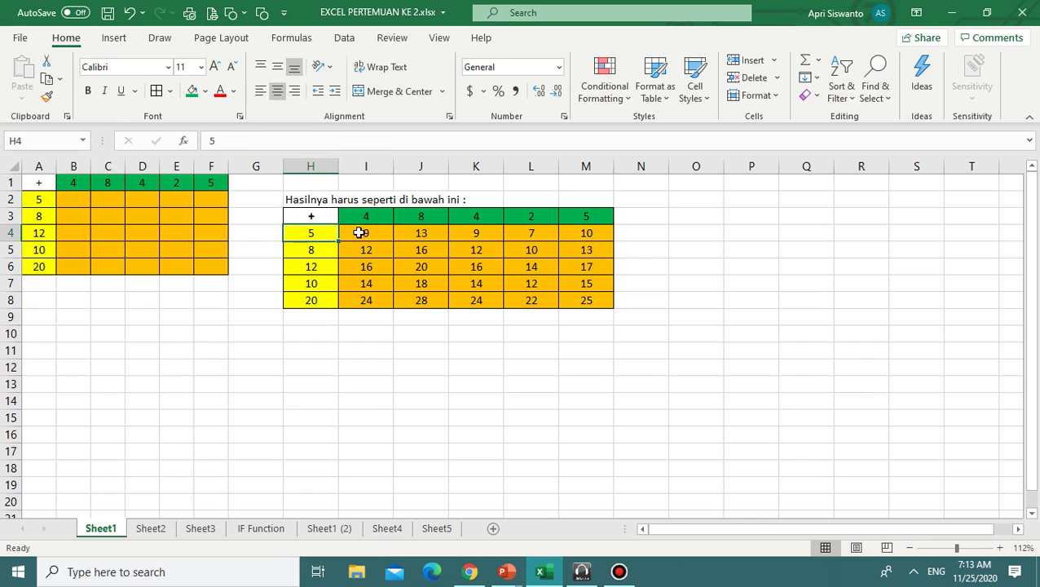
{"action": "left_click", "coordinate": [422, 216]}
{"action": "left_click", "coordinate": [417, 236]}
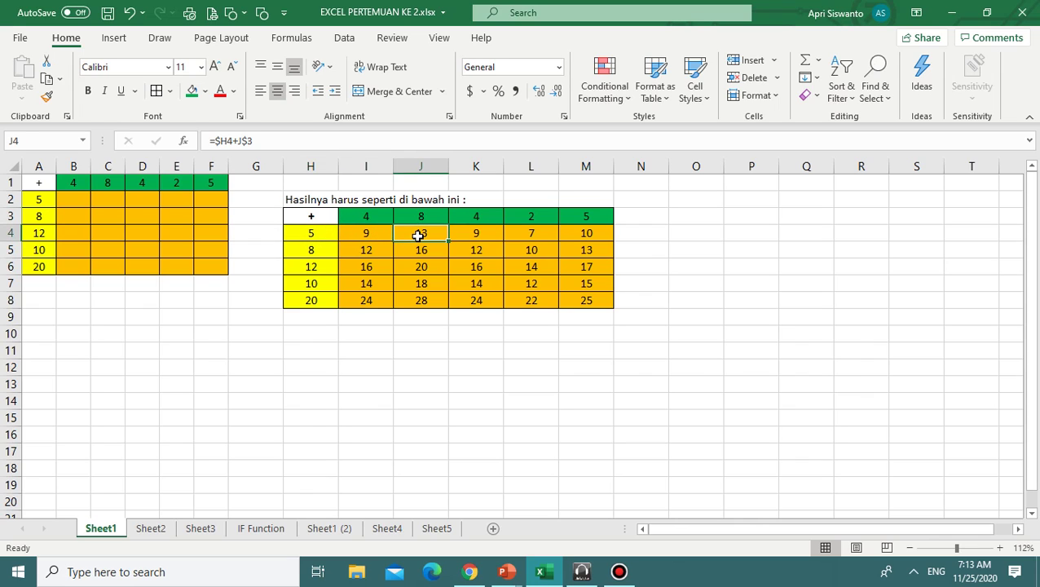
{"action": "left_click", "coordinate": [305, 238]}
{"action": "left_click", "coordinate": [471, 215]}
{"action": "left_click", "coordinate": [475, 235]}
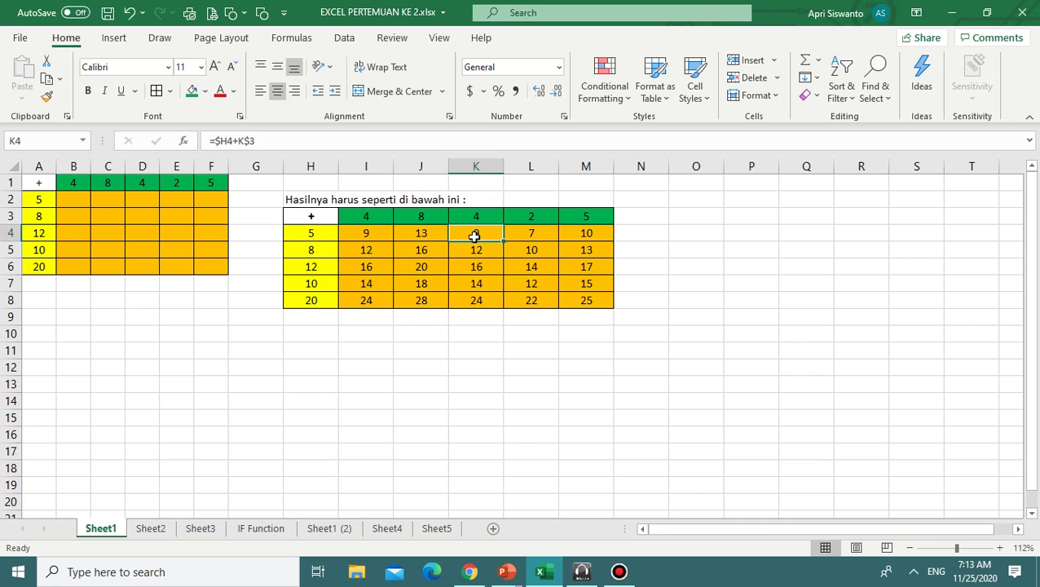
{"action": "left_click", "coordinate": [328, 238]}
{"action": "left_click", "coordinate": [531, 216]}
{"action": "left_click", "coordinate": [531, 234]}
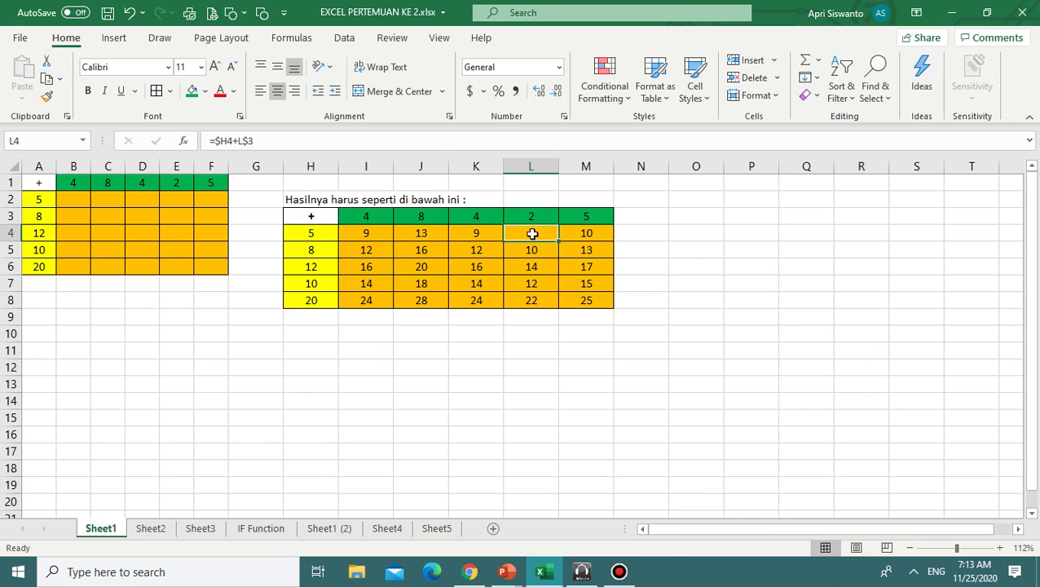
{"action": "left_click", "coordinate": [311, 250]}
{"action": "left_click", "coordinate": [582, 216]}
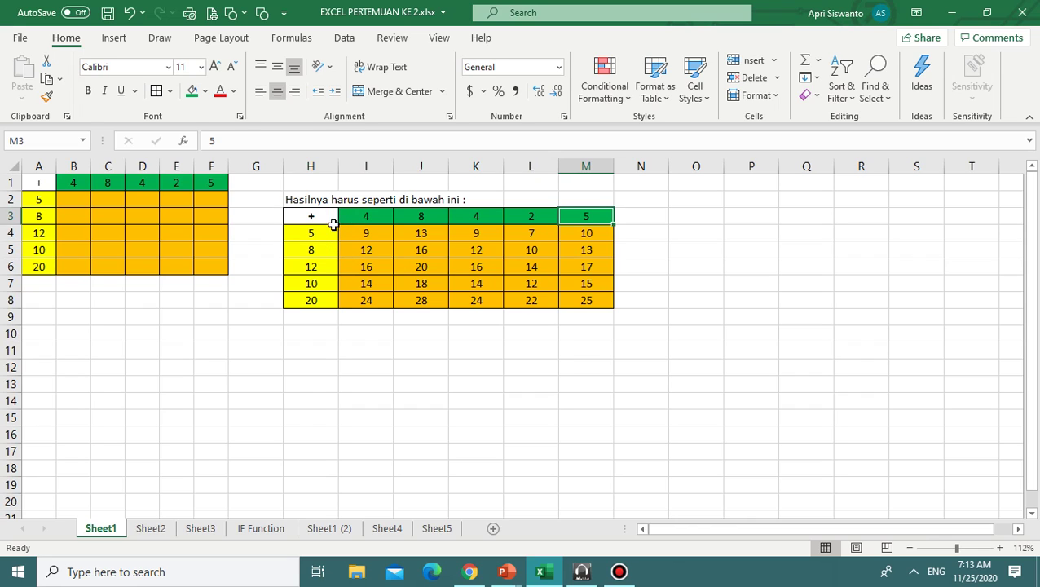
Examine how the 8 and 12 row headers of the sample table combine with the first column header.
{"action": "left_click", "coordinate": [366, 218]}
{"action": "left_click", "coordinate": [304, 251]}
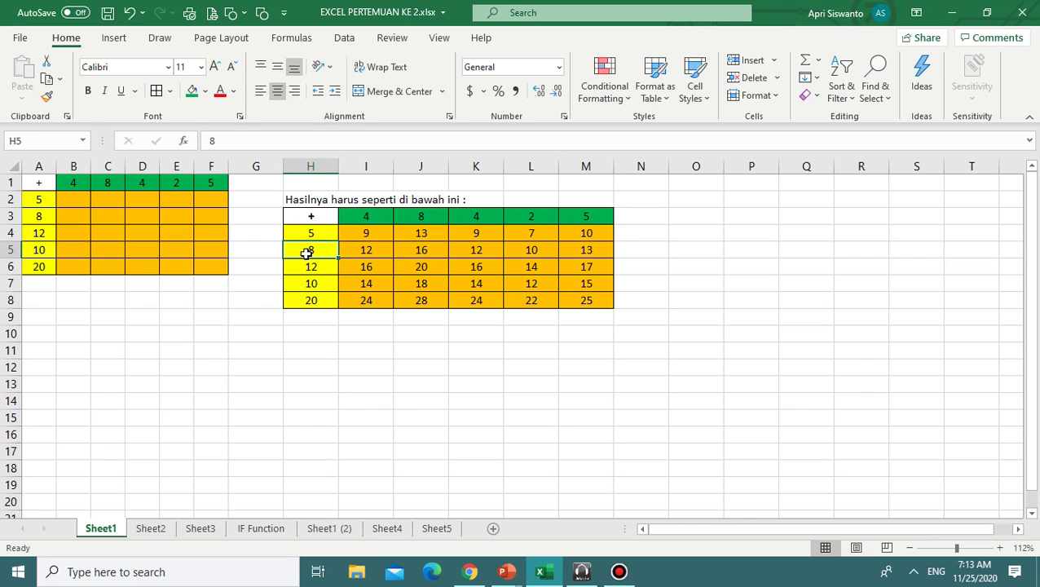
{"action": "left_click", "coordinate": [364, 251]}
{"action": "left_click", "coordinate": [377, 219]}
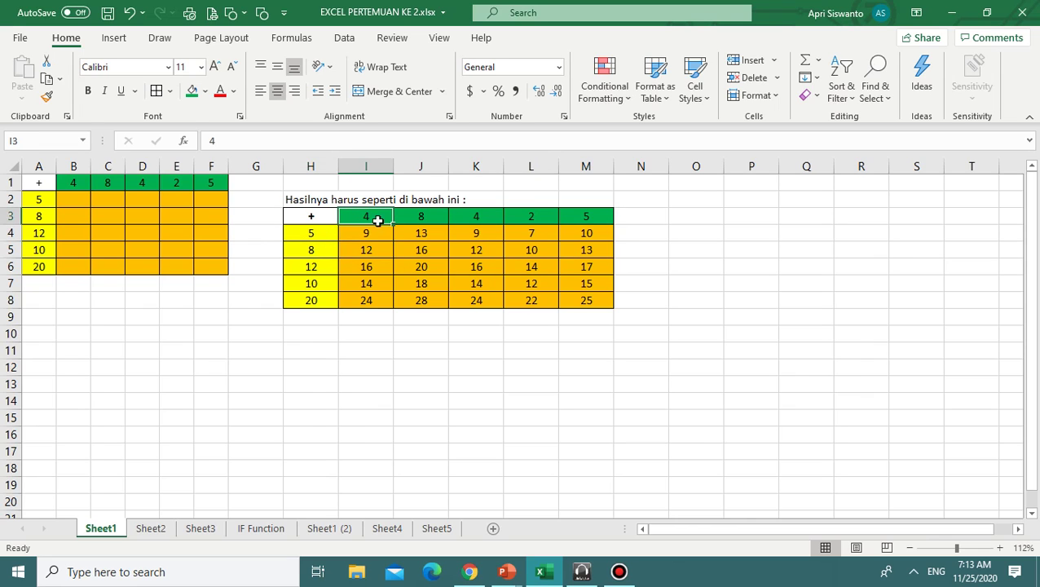
{"action": "left_click", "coordinate": [311, 267]}
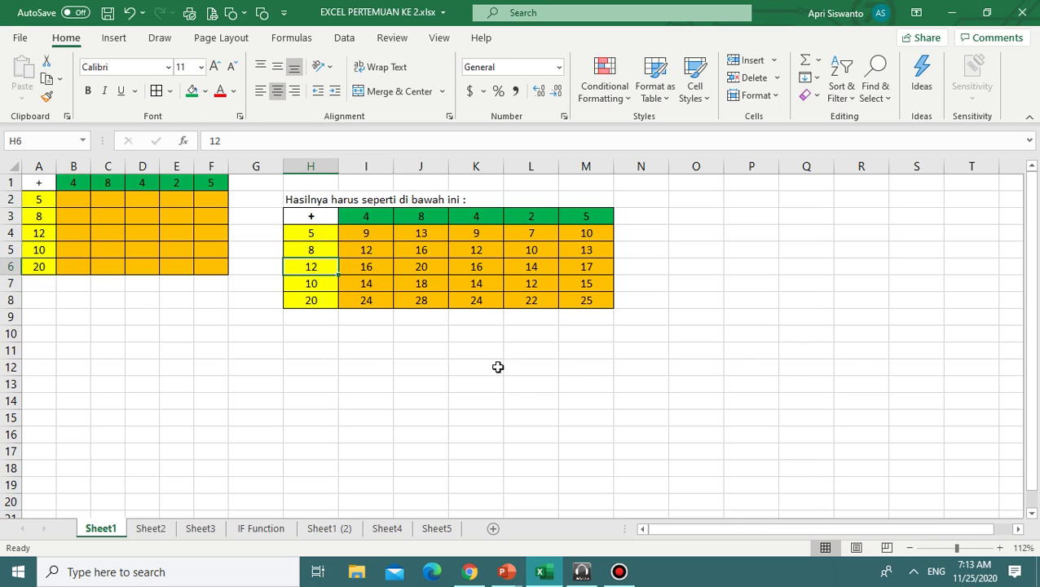
Enter the formula =A2+B1 in cell B2 of the empty addition table.
{"action": "left_click", "coordinate": [86, 202]}
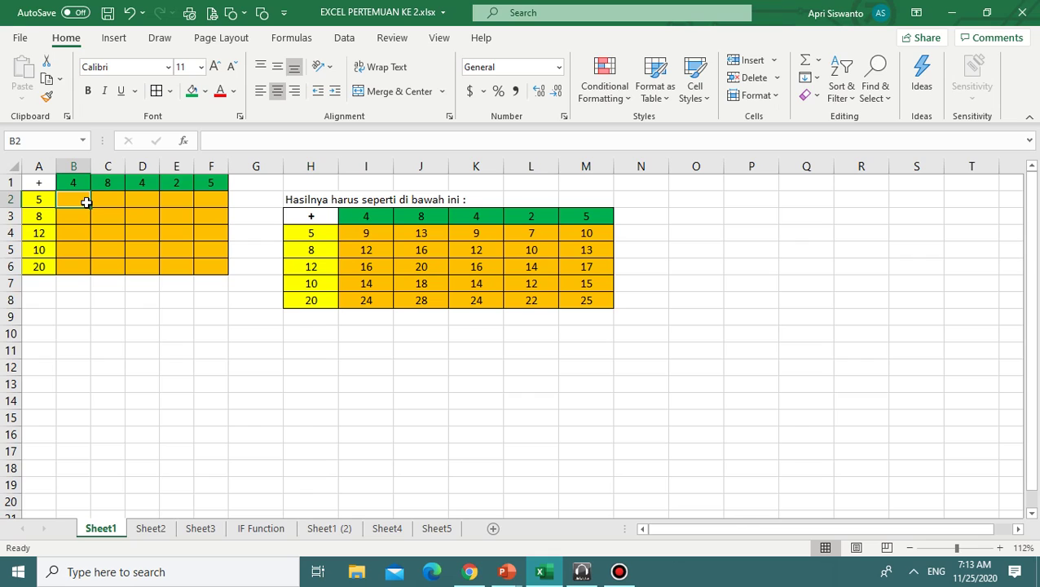
{"action": "type", "text": "="}
{"action": "left_click", "coordinate": [44, 198]}
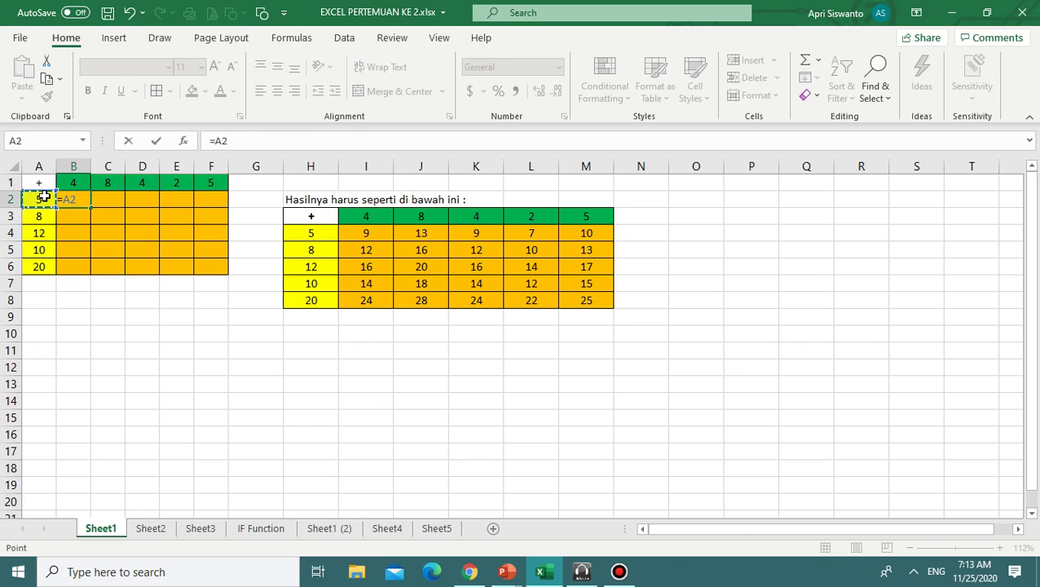
{"action": "type", "text": "+"}
{"action": "left_click", "coordinate": [79, 184]}
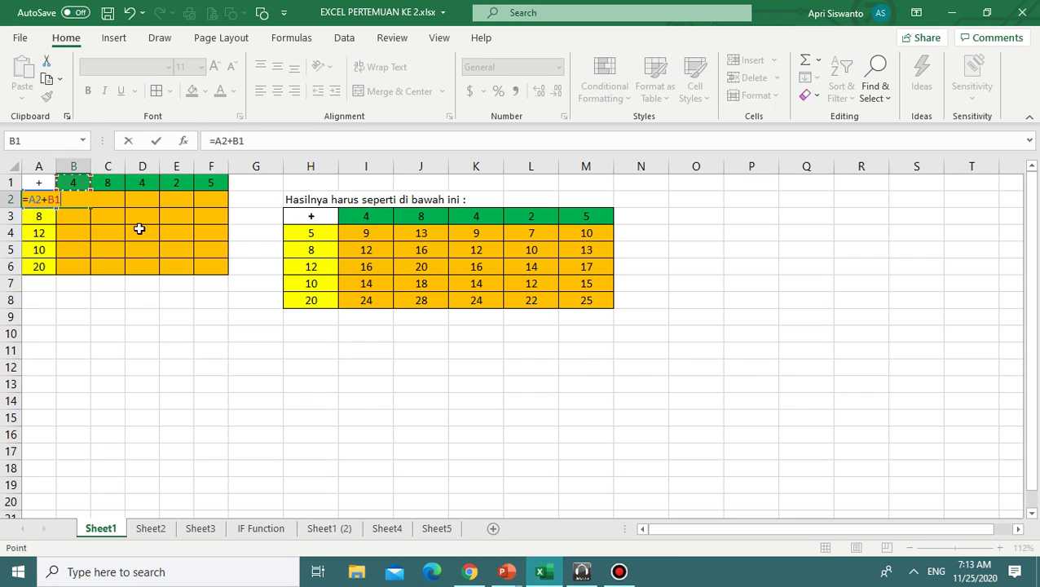
{"action": "key", "text": "Return"}
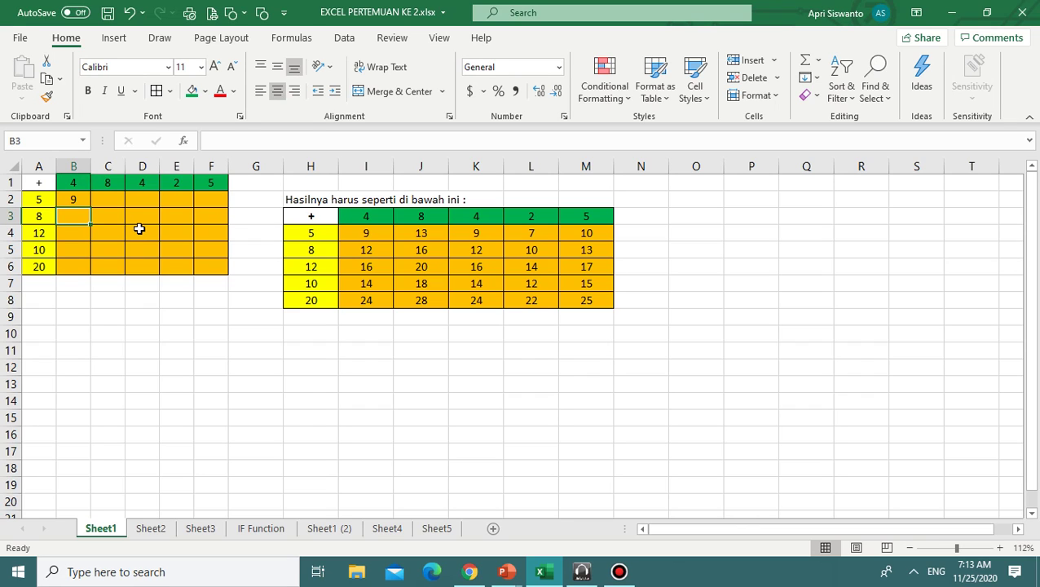
Try filling the relative formula in B2 across to F2 and down through row 6.
{"action": "left_click", "coordinate": [73, 200]}
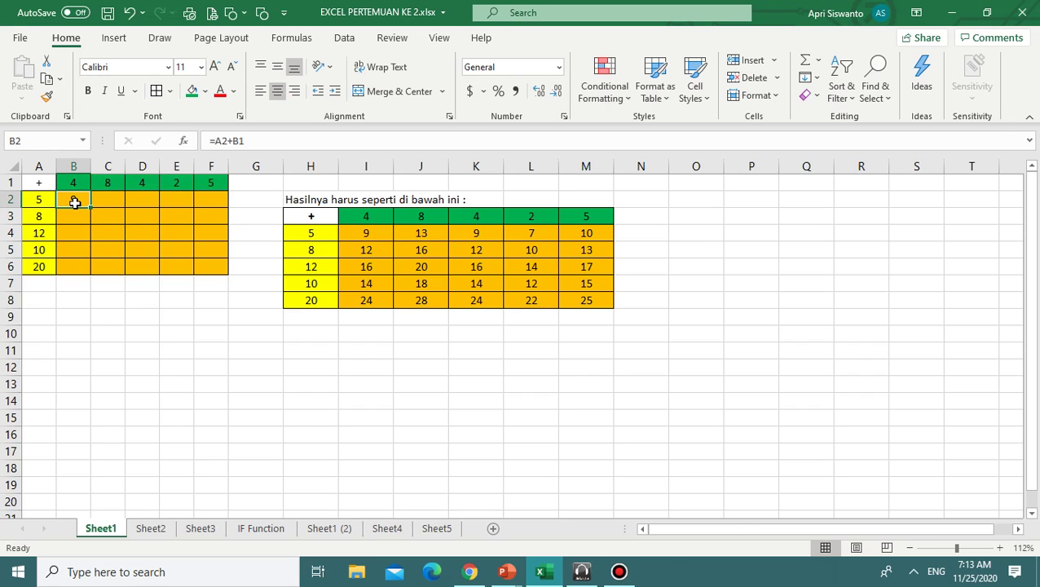
{"action": "left_click_drag", "start_coordinate": [88, 207], "coordinate": [221, 214]}
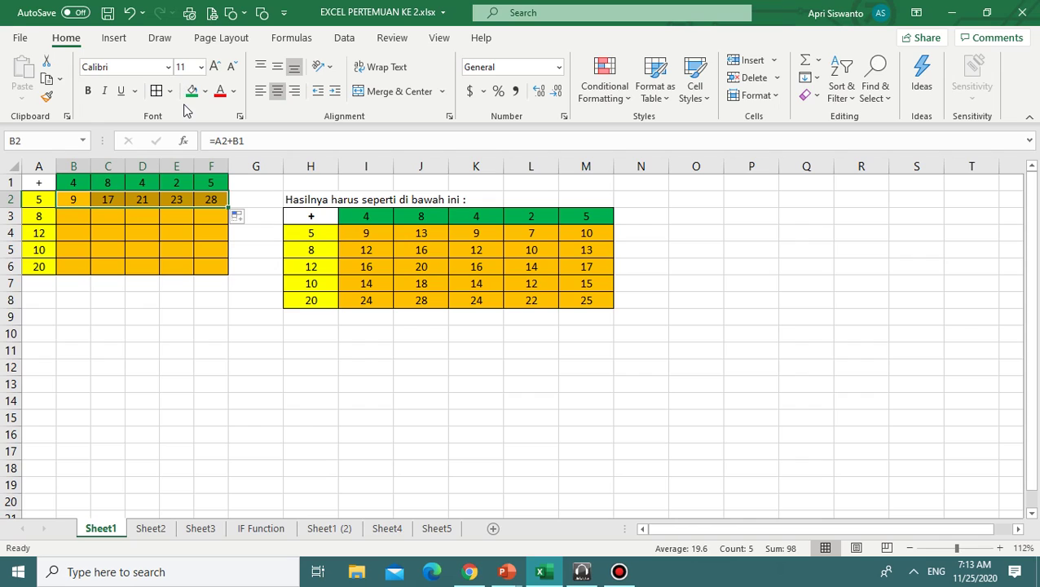
{"action": "left_click_drag", "start_coordinate": [229, 207], "coordinate": [227, 274]}
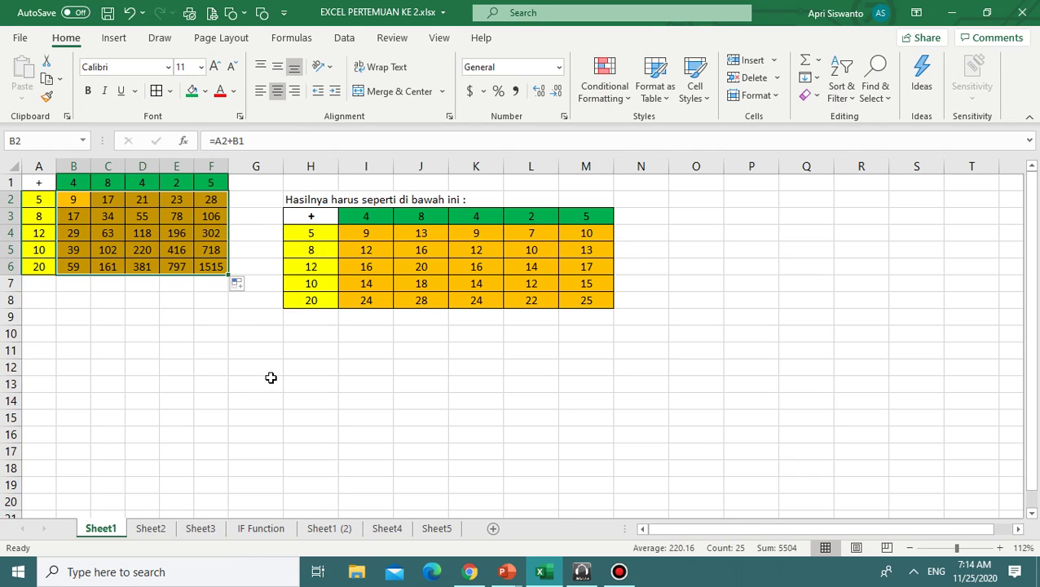
Review the header row and formula, and clear the contents of B2:F6.
{"action": "left_click", "coordinate": [68, 185]}
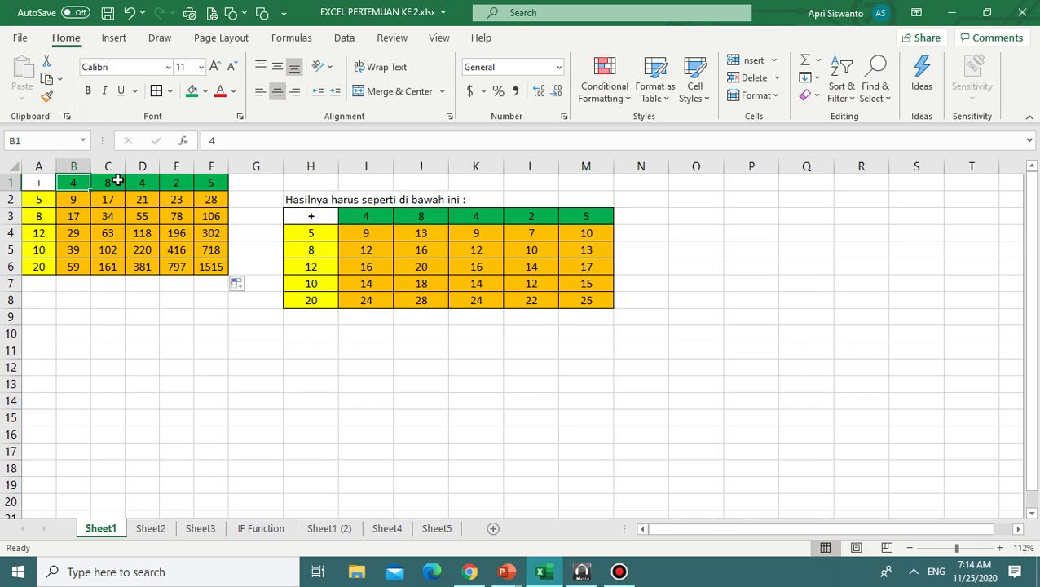
{"action": "left_click_drag", "start_coordinate": [77, 183], "coordinate": [211, 185]}
{"action": "left_click", "coordinate": [208, 208]}
{"action": "left_click", "coordinate": [70, 200]}
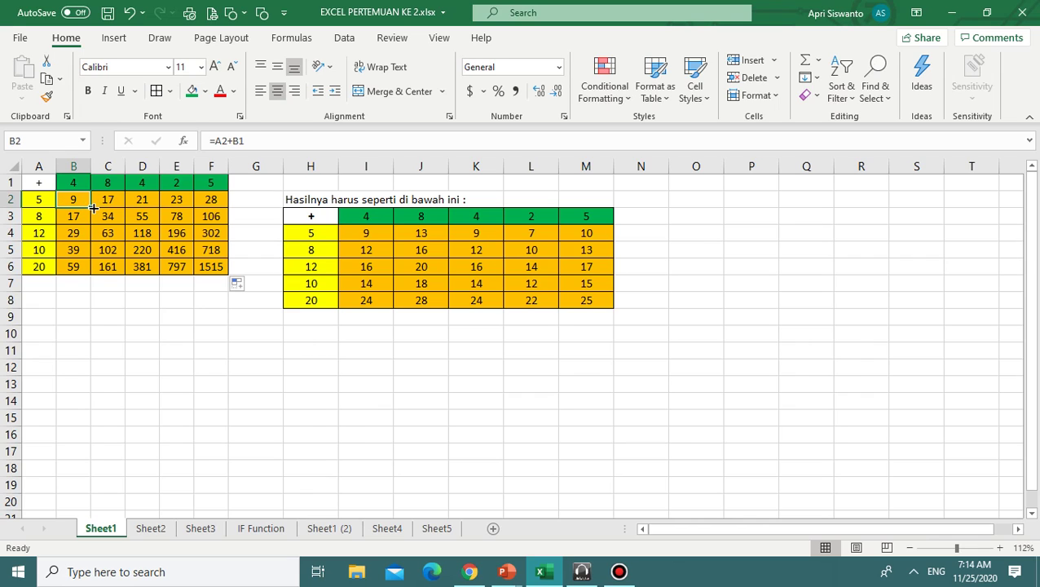
{"action": "left_click_drag", "start_coordinate": [77, 202], "coordinate": [208, 269]}
{"action": "key", "text": "Delete"}
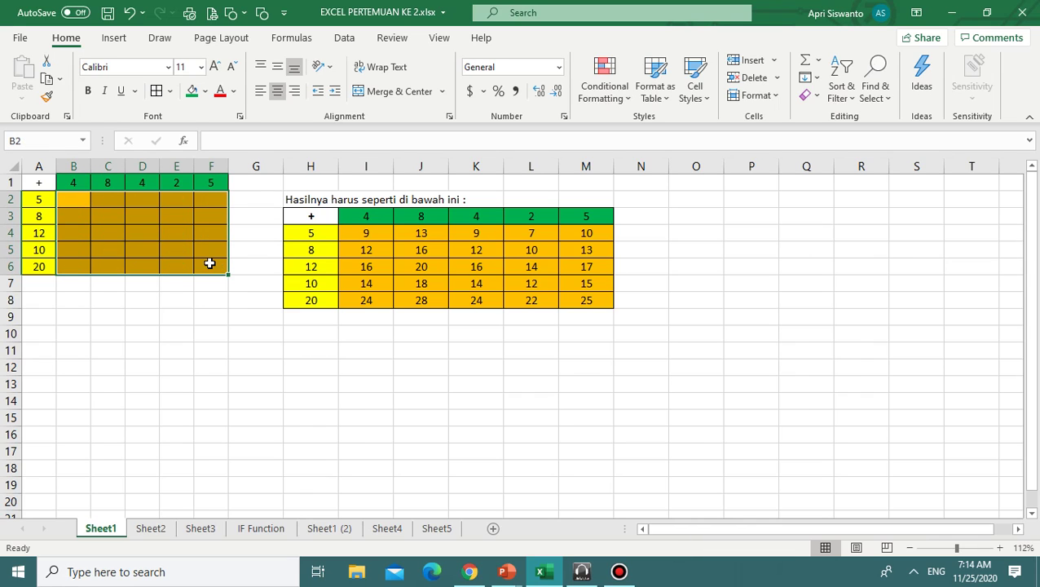
Enter =A2+B1 in cell B2 as the starting formula for the cleared table.
{"action": "left_click", "coordinate": [76, 199]}
{"action": "type", "text": "="}
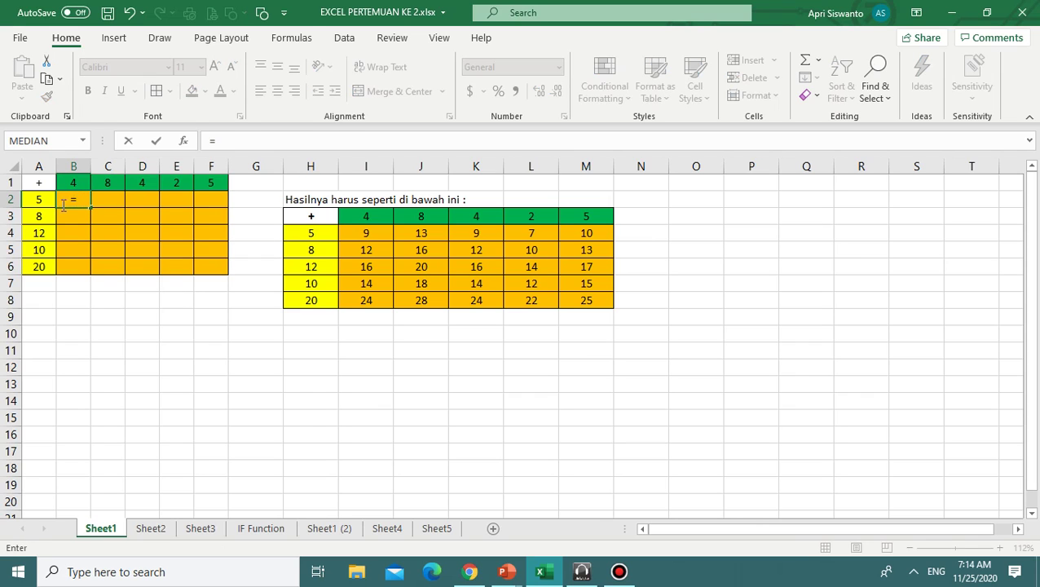
{"action": "left_click", "coordinate": [38, 202]}
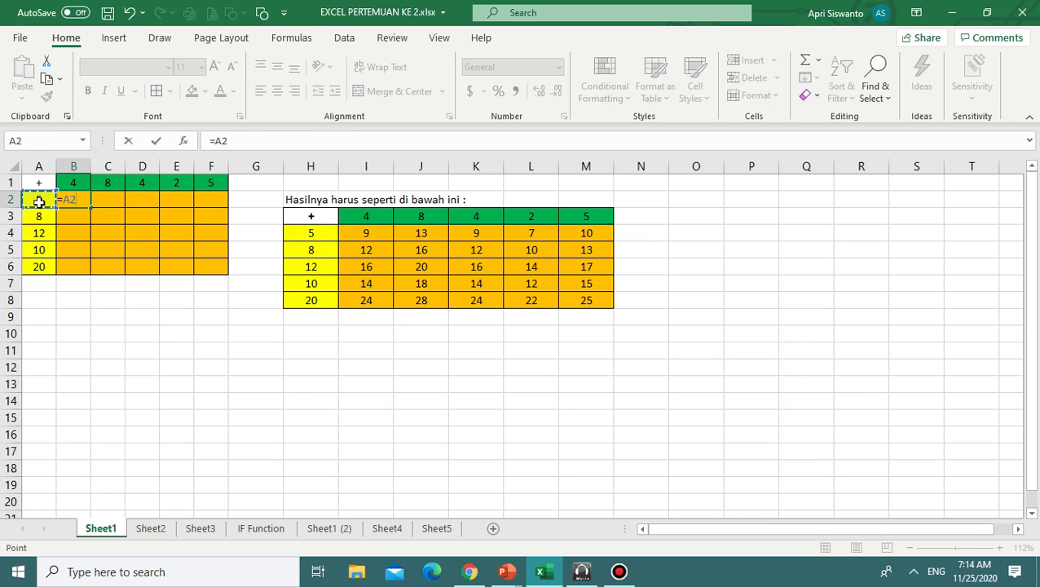
{"action": "type", "text": "+"}
{"action": "left_click", "coordinate": [75, 183]}
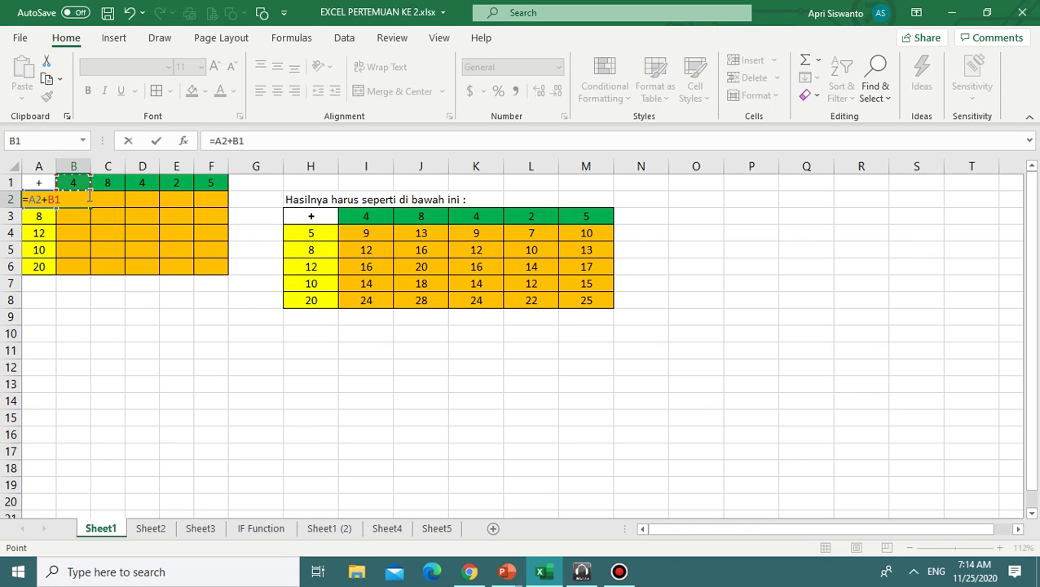
{"action": "key", "text": "Return"}
Change the formula in B2 to the mixed references =$A2+B$1.
{"action": "left_click", "coordinate": [72, 199]}
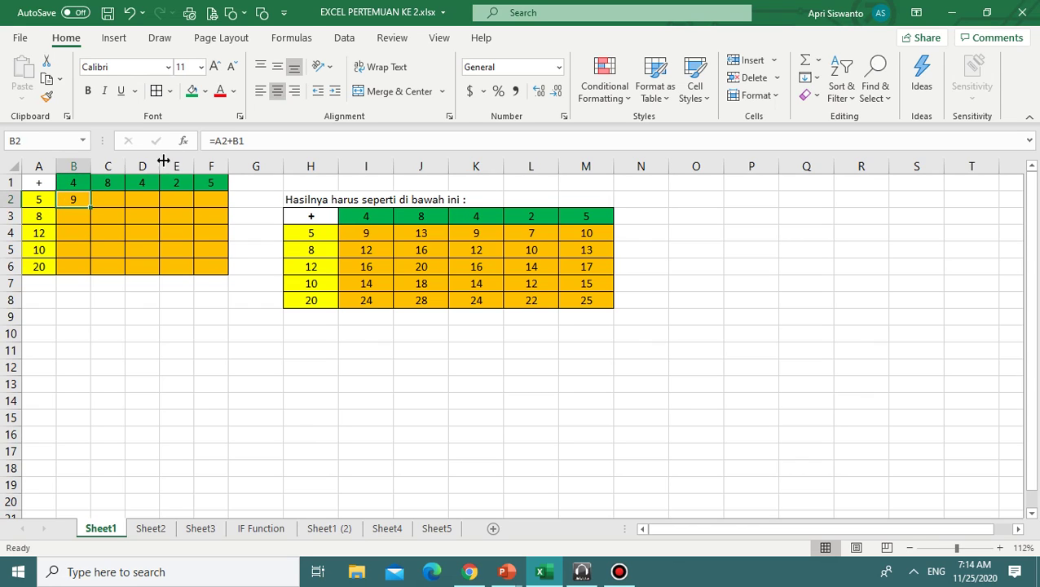
{"action": "left_click", "coordinate": [215, 141]}
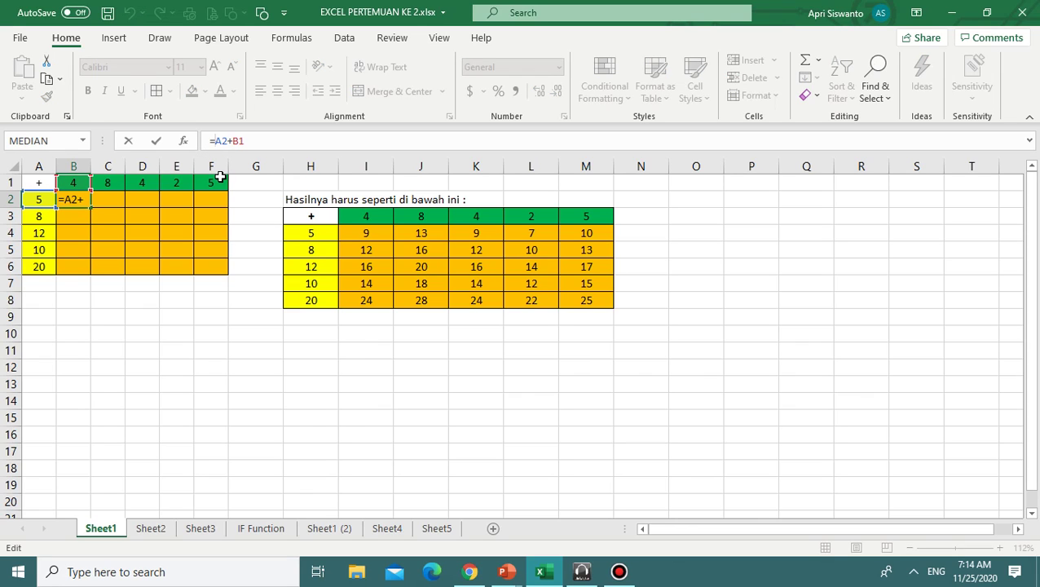
{"action": "type", "text": "$"}
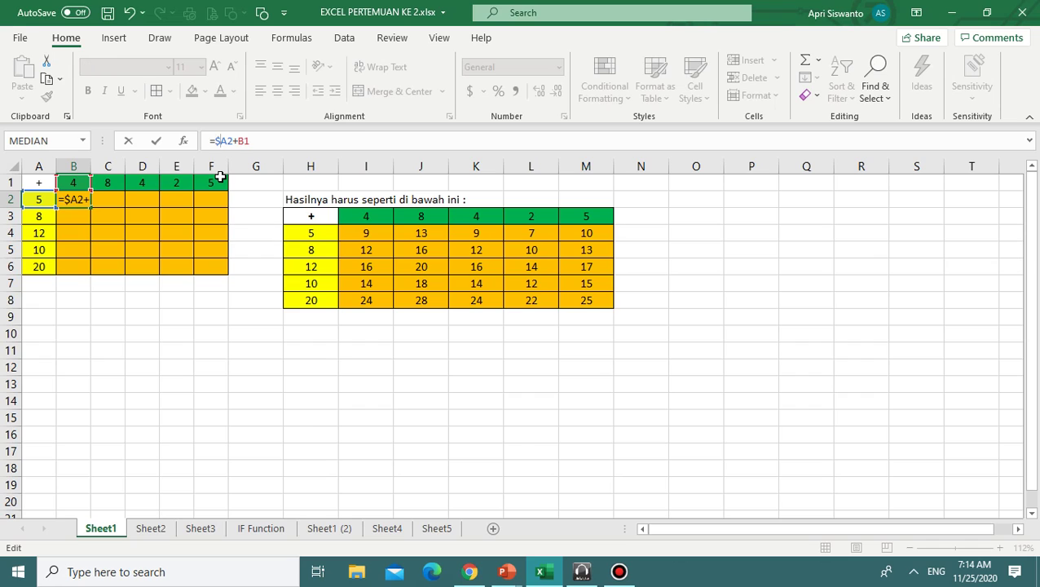
{"action": "left_click", "coordinate": [244, 143]}
{"action": "left_click", "coordinate": [218, 144]}
{"action": "left_click", "coordinate": [260, 141]}
{"action": "key", "text": "Return"}
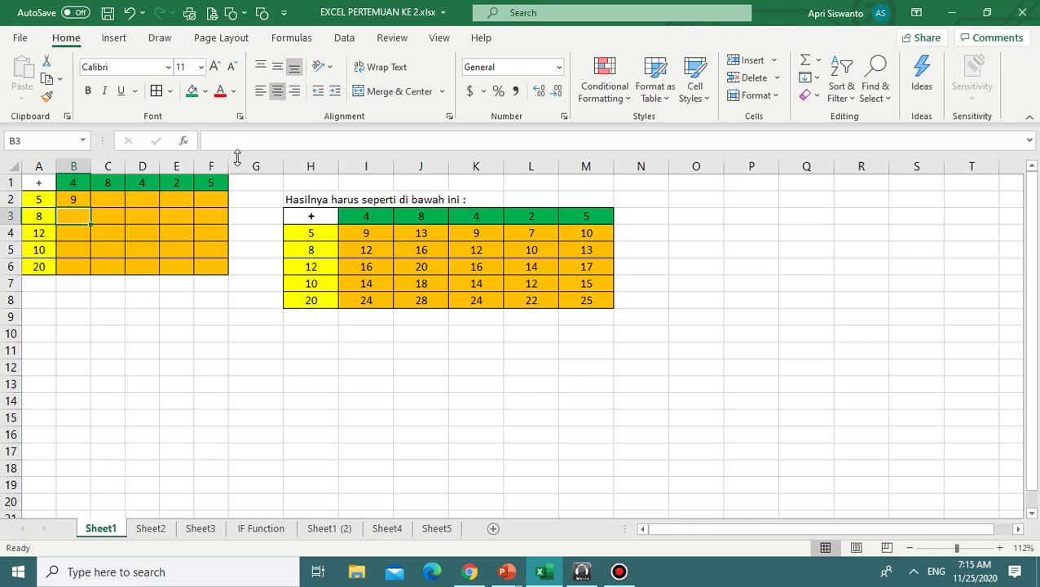
Fill the B2 formula across to F2 and down to row 6 to complete the addition table.
{"action": "left_click", "coordinate": [72, 204]}
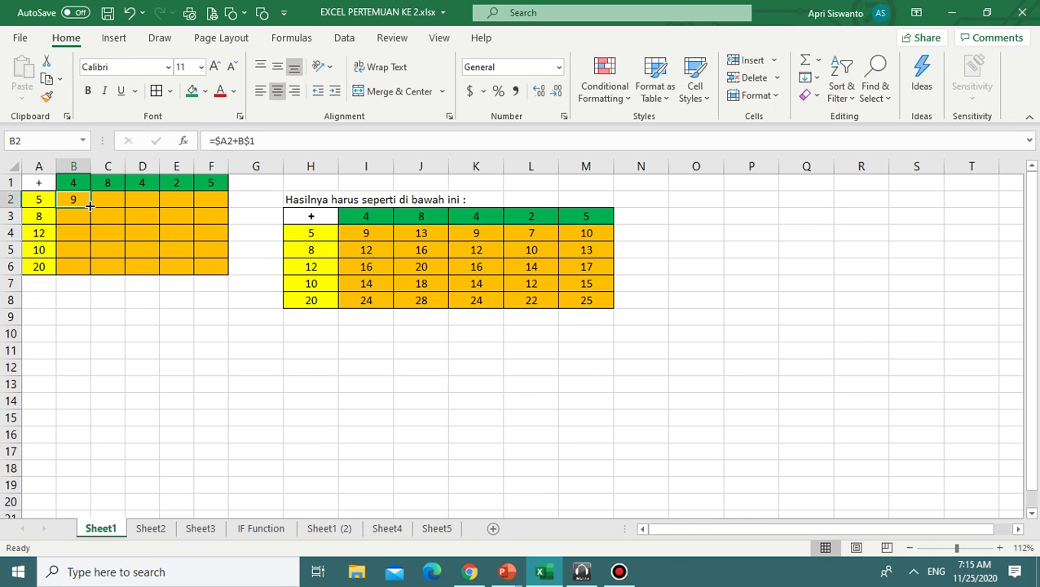
{"action": "left_click_drag", "start_coordinate": [90, 207], "coordinate": [221, 205]}
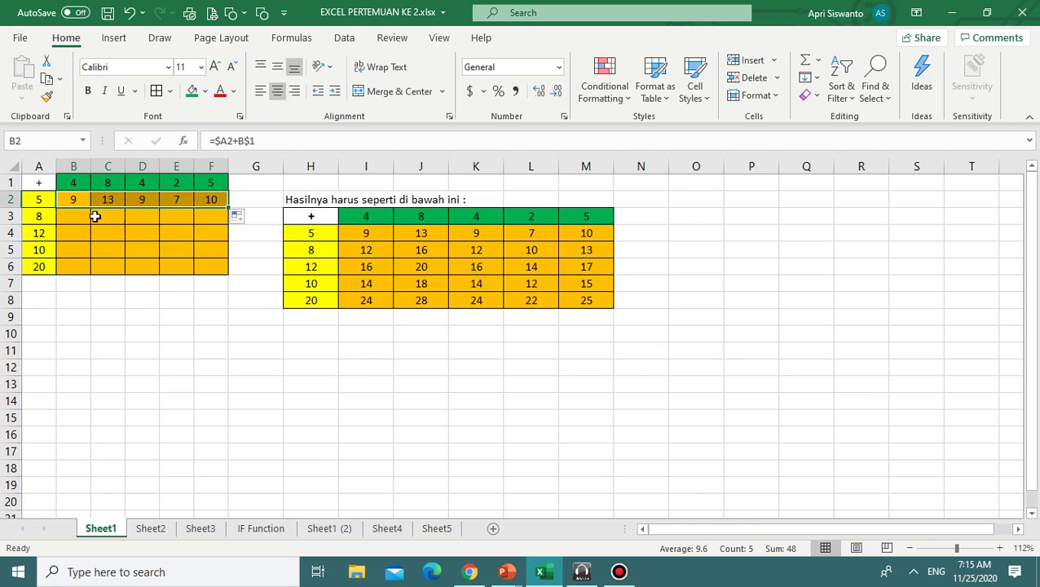
{"action": "left_click_drag", "start_coordinate": [228, 207], "coordinate": [225, 274]}
{"action": "left_click", "coordinate": [241, 346]}
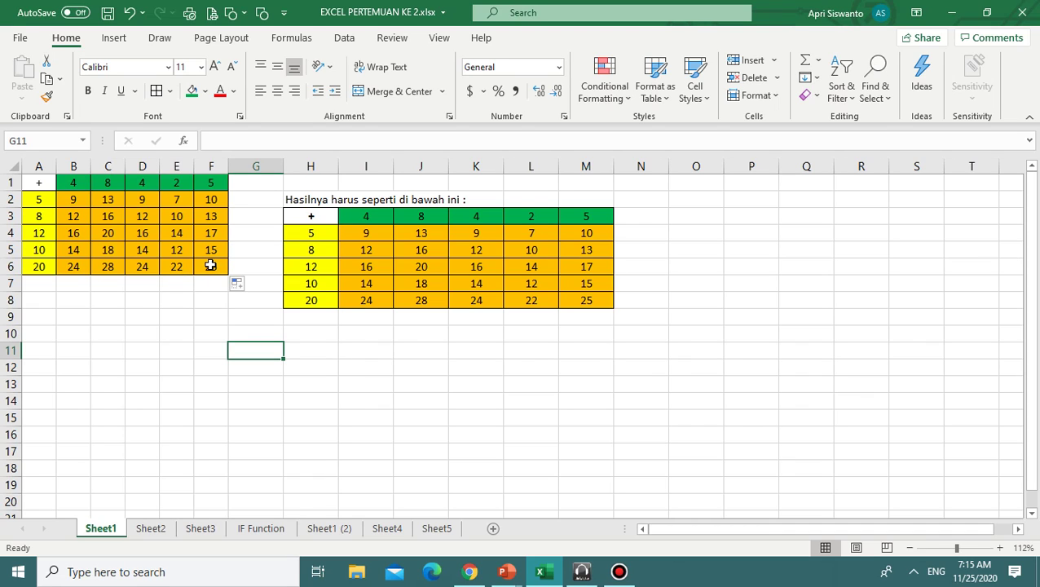
Switch to Sheet2 and examine the memory purchase list's title, item names and unit prices.
{"action": "left_click", "coordinate": [151, 528]}
{"action": "left_click", "coordinate": [283, 384]}
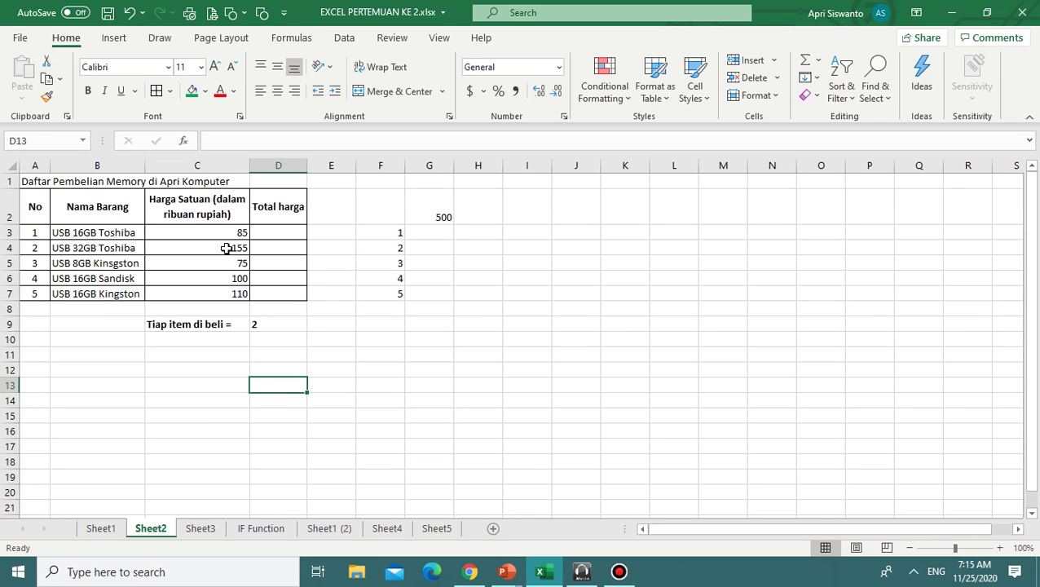
{"action": "left_click", "coordinate": [100, 181]}
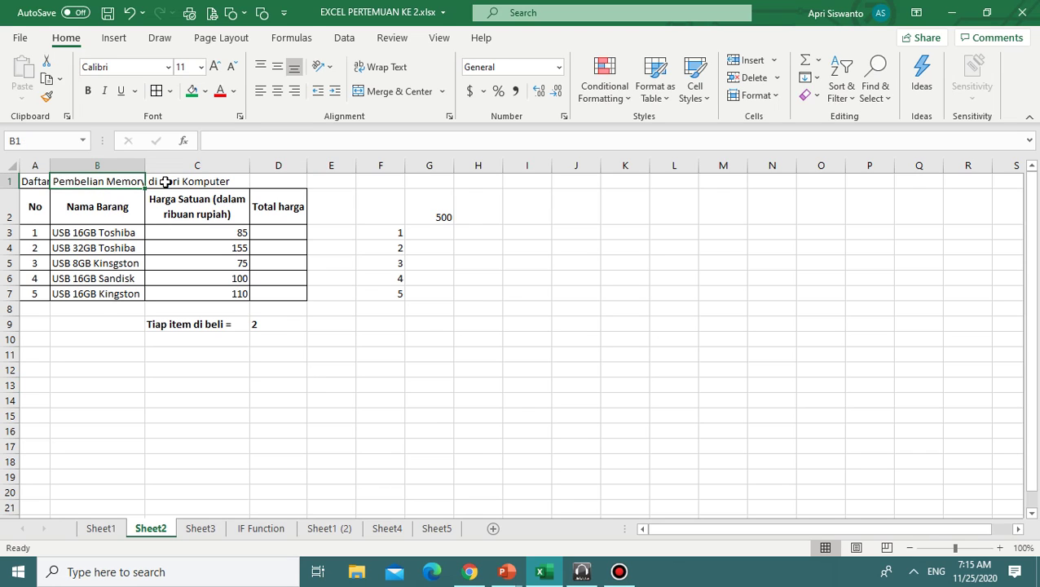
{"action": "left_click_drag", "start_coordinate": [109, 234], "coordinate": [120, 293]}
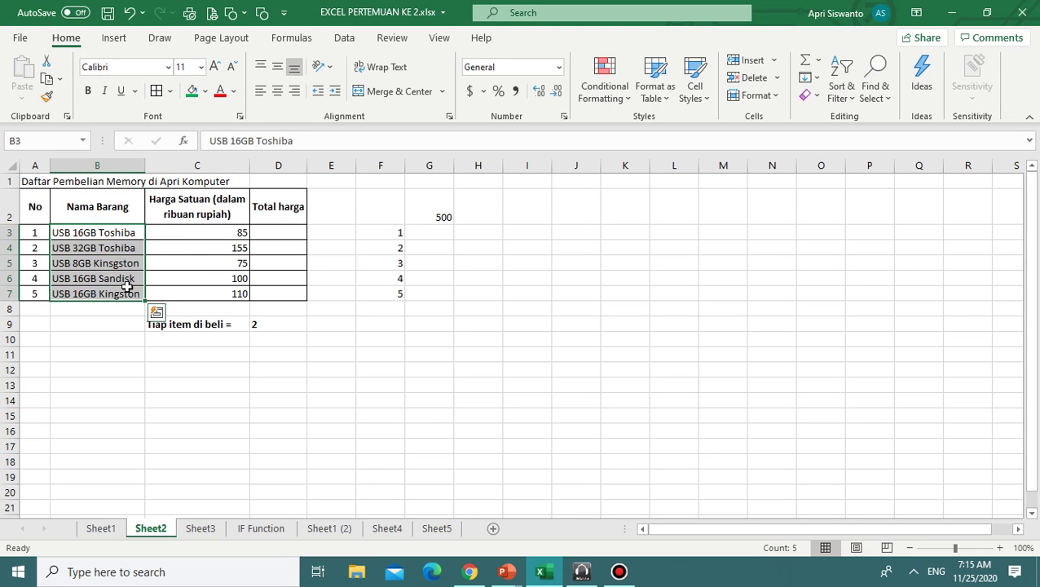
{"action": "left_click", "coordinate": [190, 255]}
{"action": "left_click_drag", "start_coordinate": [200, 232], "coordinate": [206, 304]}
{"action": "left_click", "coordinate": [243, 294]}
{"action": "left_click", "coordinate": [205, 232]}
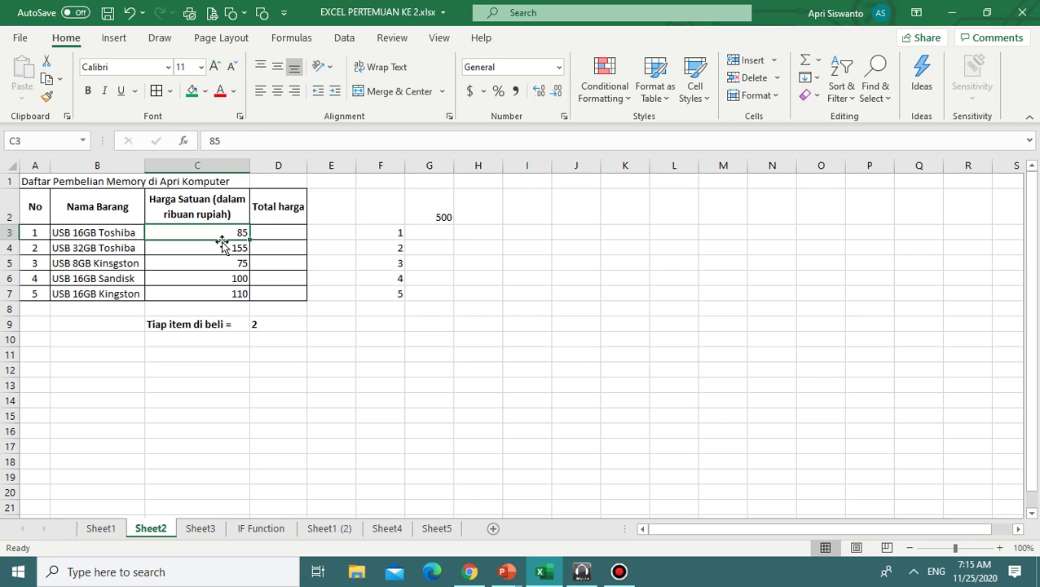
Enter =D9*C3 in cell D3 to compute the first item's total price from the quantity and unit price.
{"action": "left_click", "coordinate": [228, 324]}
{"action": "left_click", "coordinate": [258, 323]}
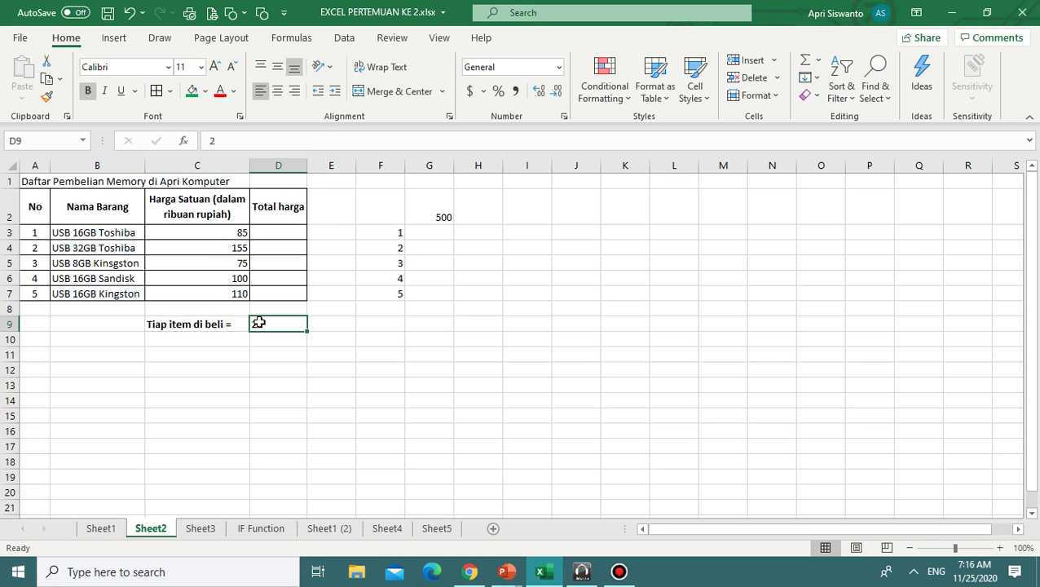
{"action": "left_click", "coordinate": [219, 235]}
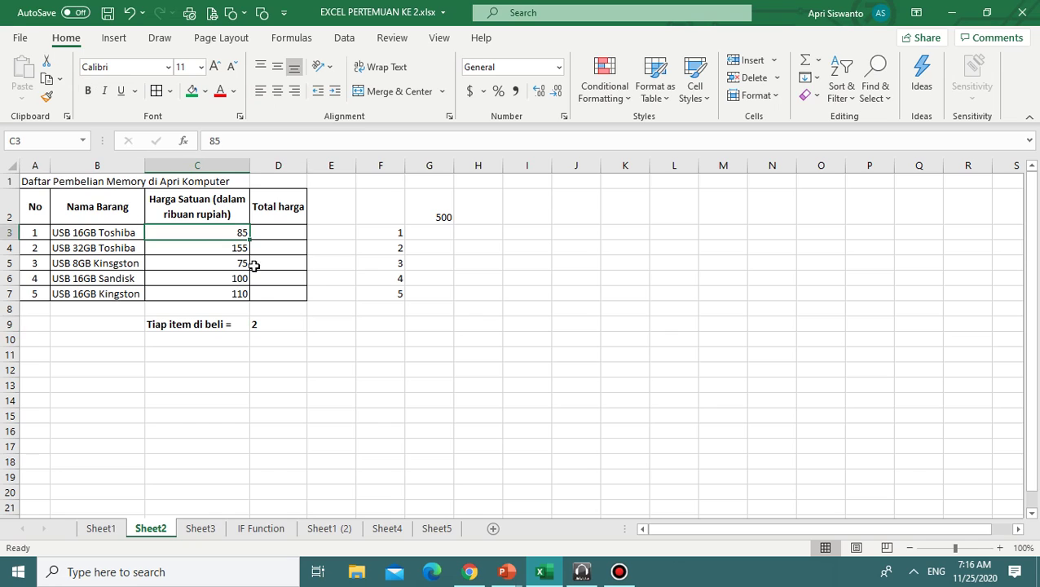
{"action": "left_click", "coordinate": [273, 320]}
{"action": "left_click", "coordinate": [270, 235]}
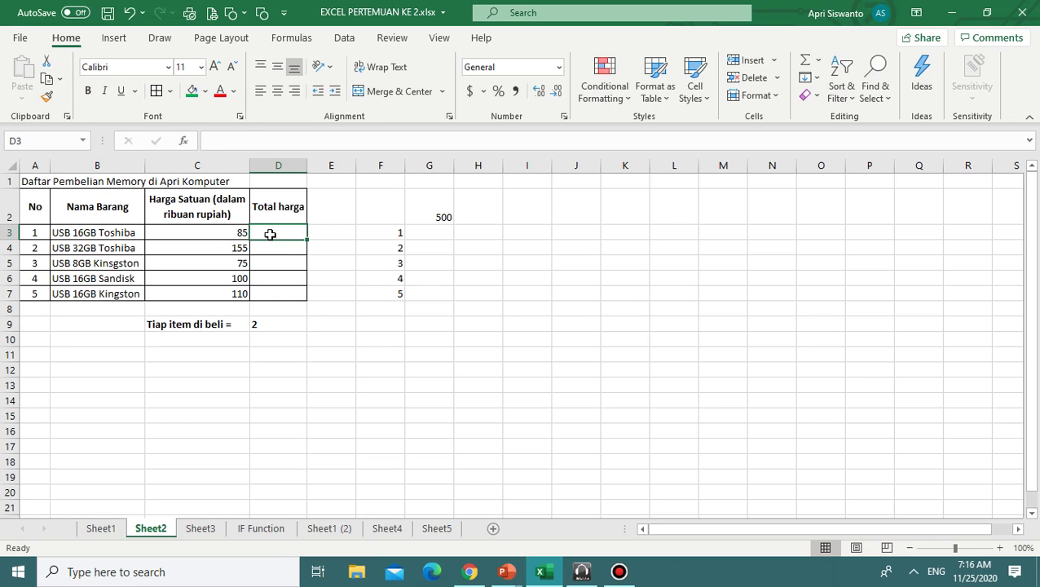
{"action": "type", "text": "="}
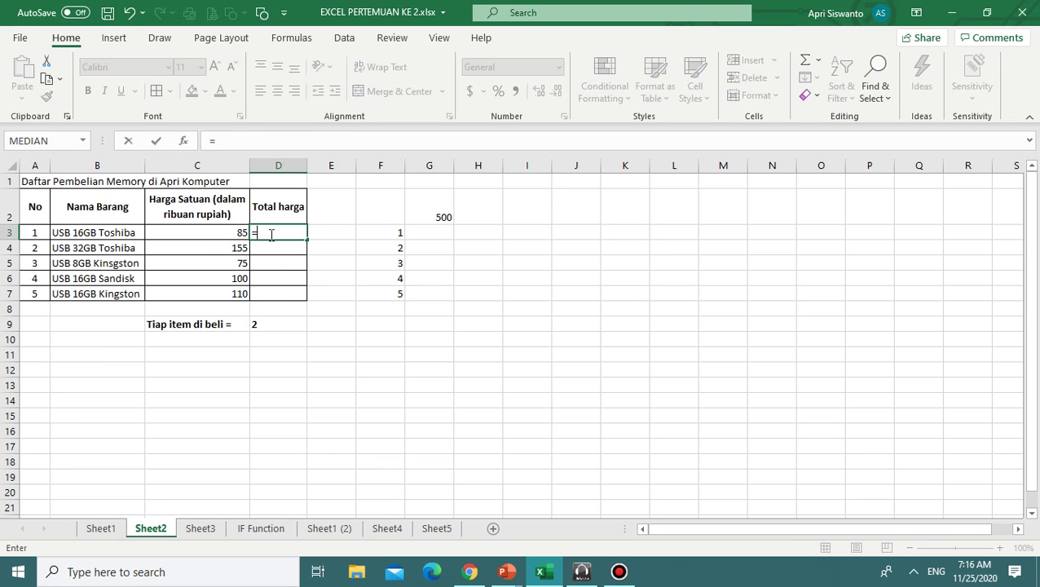
{"action": "left_click", "coordinate": [274, 322]}
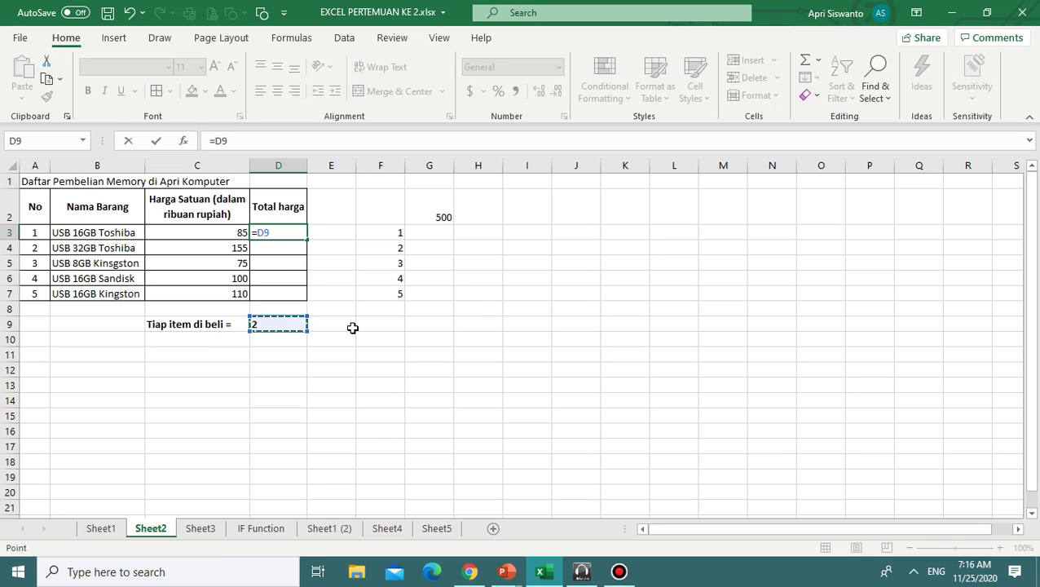
{"action": "type", "text": "*"}
{"action": "left_click", "coordinate": [218, 233]}
{"action": "key", "text": "Return"}
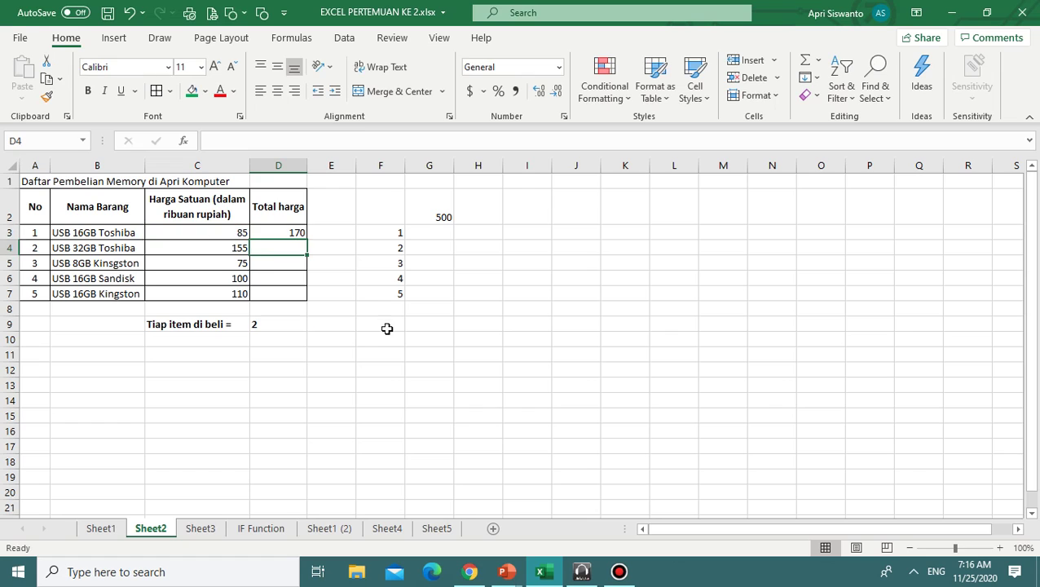
Fill the relative D3 formula down the Total harga column to D7.
{"action": "left_click", "coordinate": [383, 325]}
{"action": "left_click", "coordinate": [285, 232]}
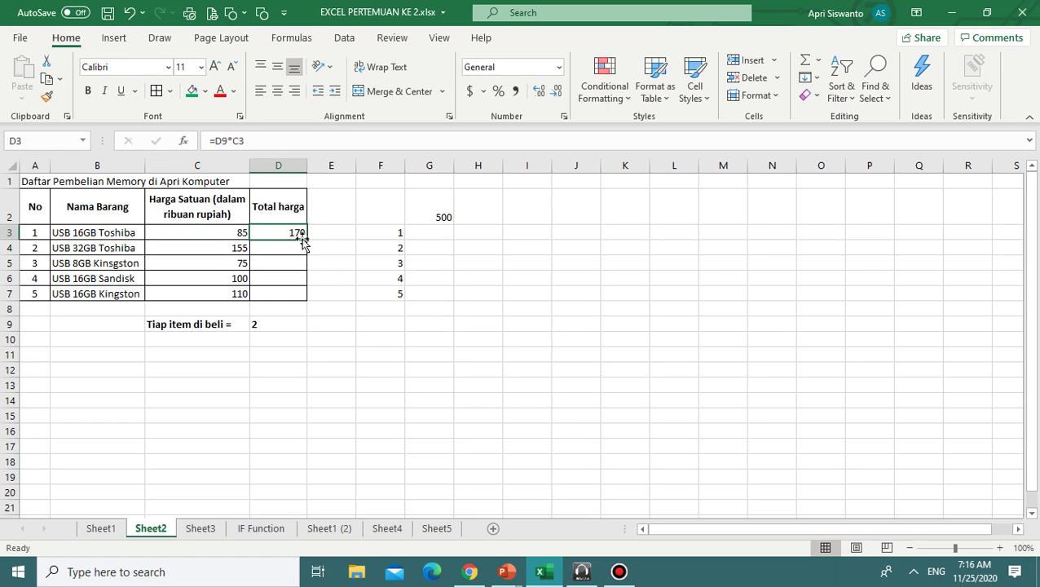
{"action": "left_click_drag", "start_coordinate": [306, 239], "coordinate": [306, 295]}
{"action": "left_click", "coordinate": [375, 353]}
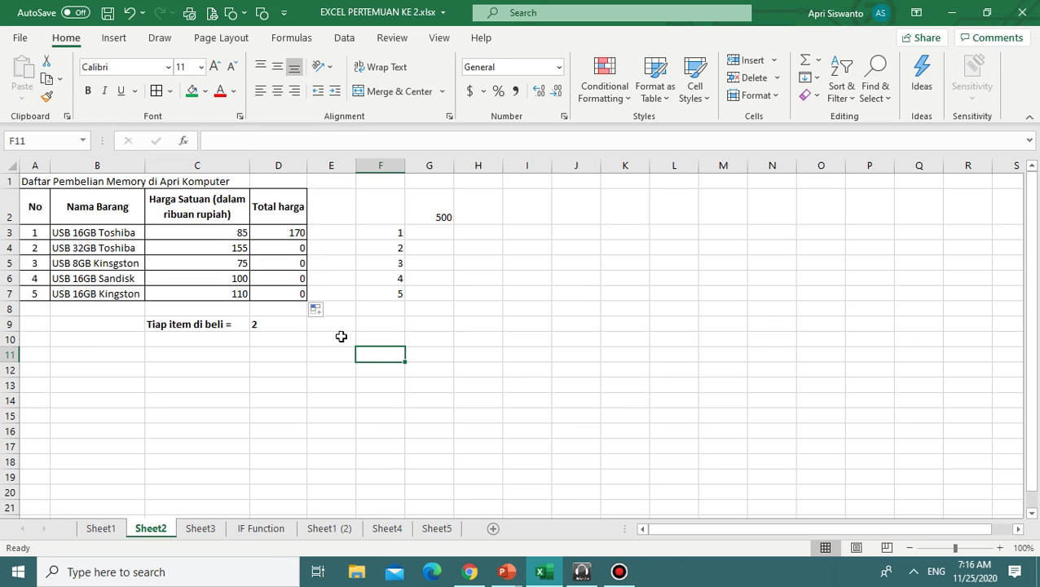
Change the formula in D3 to =D9*$C$3 and fill it down to D7.
{"action": "left_click", "coordinate": [285, 324]}
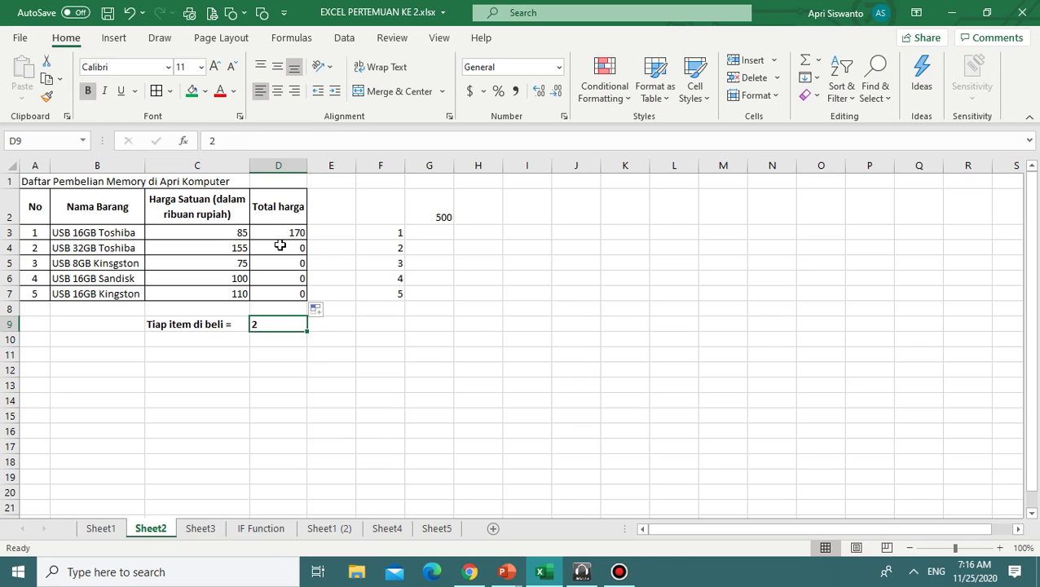
{"action": "left_click", "coordinate": [278, 233]}
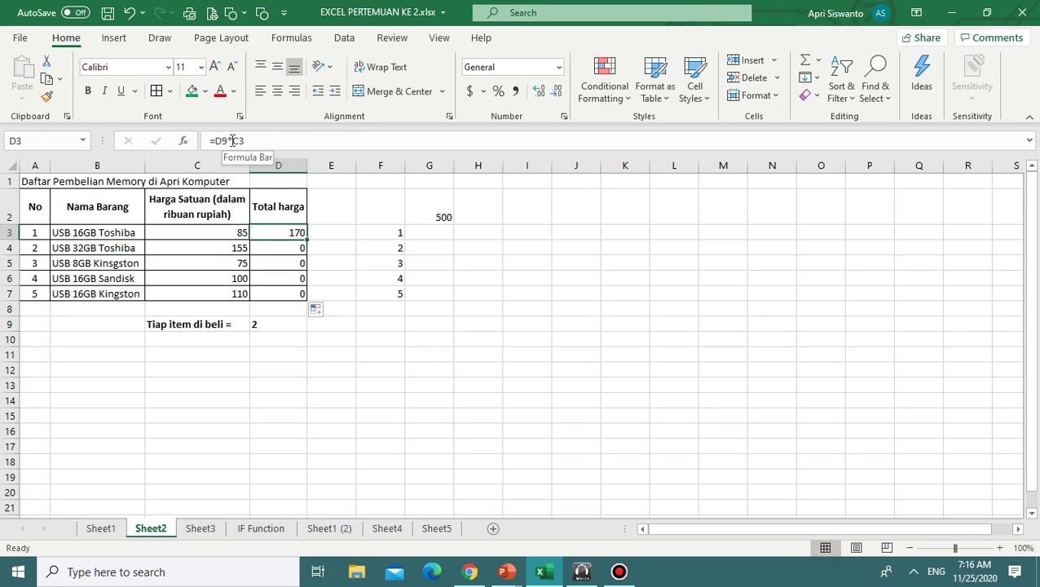
{"action": "left_click", "coordinate": [232, 141]}
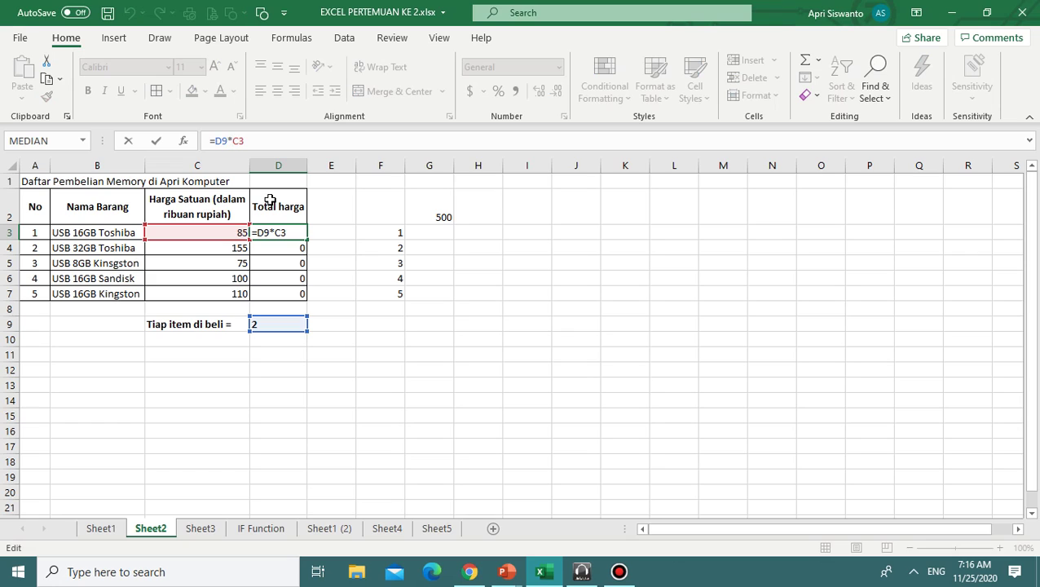
{"action": "type", "text": "$"}
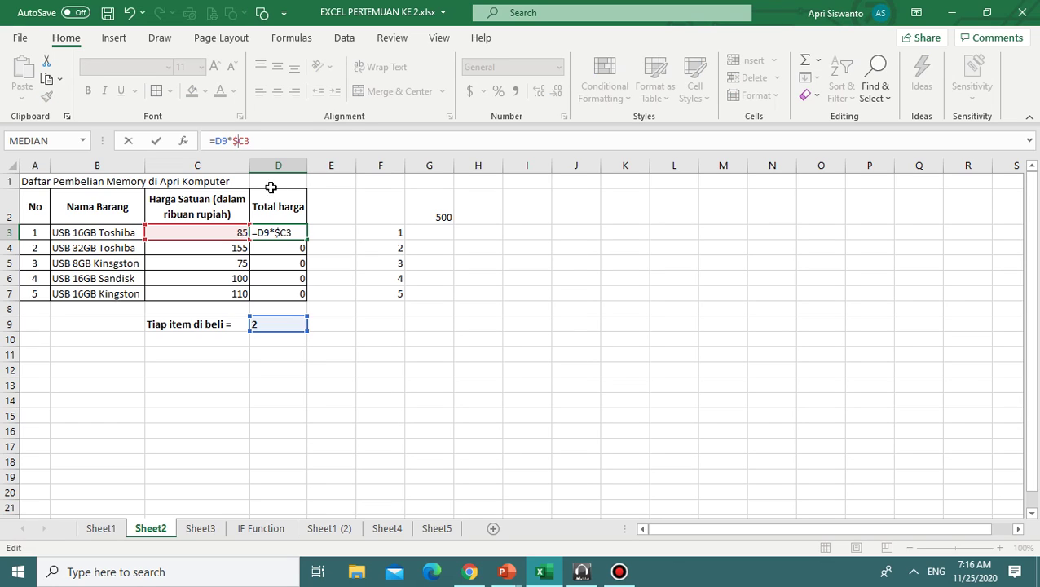
{"action": "left_click", "coordinate": [245, 141]}
{"action": "type", "text": "$"}
{"action": "key", "text": "Return"}
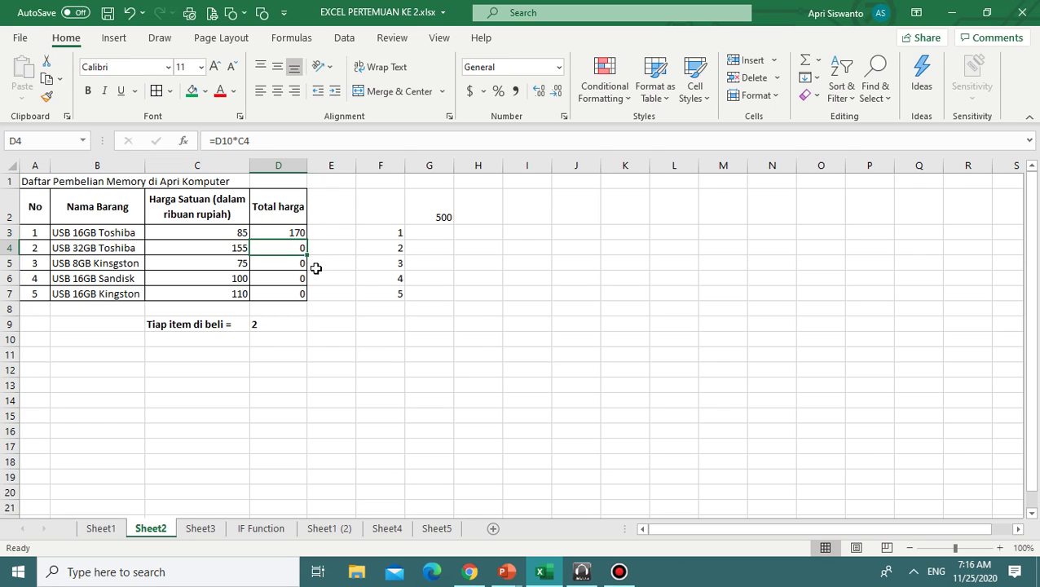
{"action": "left_click", "coordinate": [295, 235]}
{"action": "left_click_drag", "start_coordinate": [307, 238], "coordinate": [307, 300]}
Rewrite the formula in D3 as =$C$3*D9 and fill it down to D7.
{"action": "left_click", "coordinate": [287, 232]}
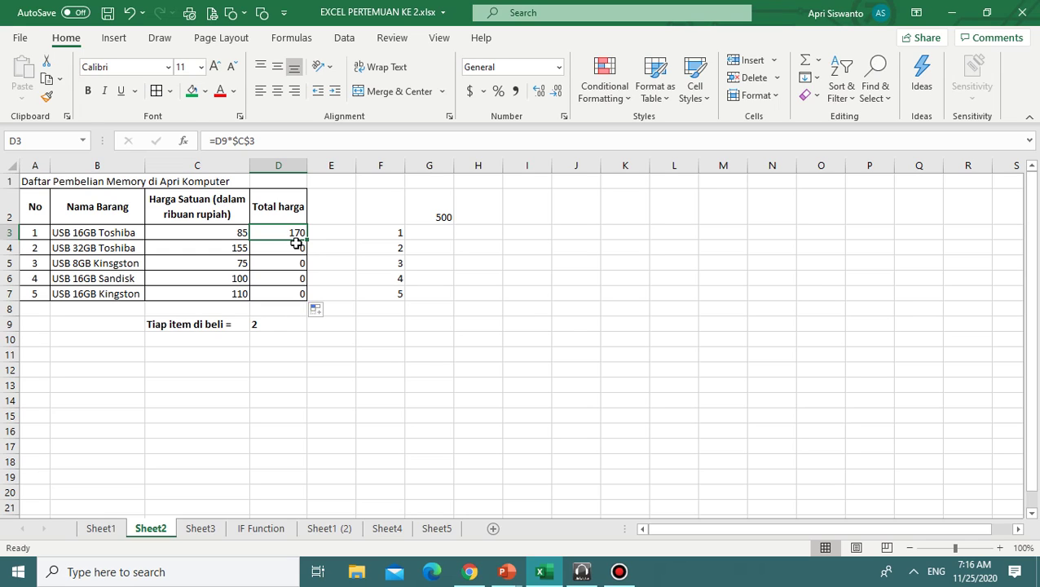
{"action": "left_click", "coordinate": [277, 143]}
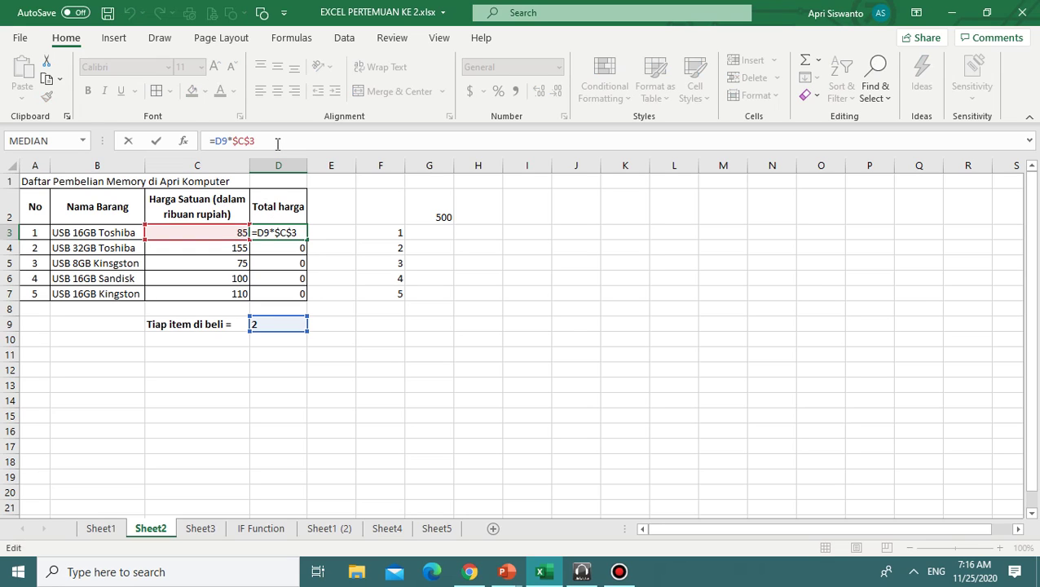
{"action": "key", "text": "BackSpace"}
{"action": "key", "text": "BackSpace"}
{"action": "key", "text": "BackSpace"}
{"action": "key", "text": "BackSpace"}
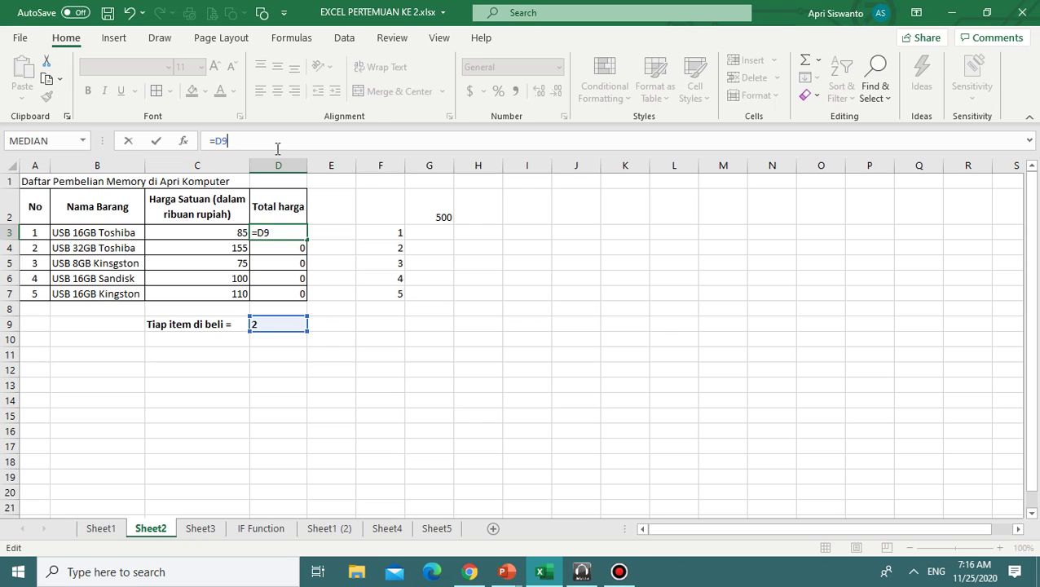
{"action": "key", "text": "BackSpace"}
{"action": "key", "text": "BackSpace"}
{"action": "key", "text": "BackSpace"}
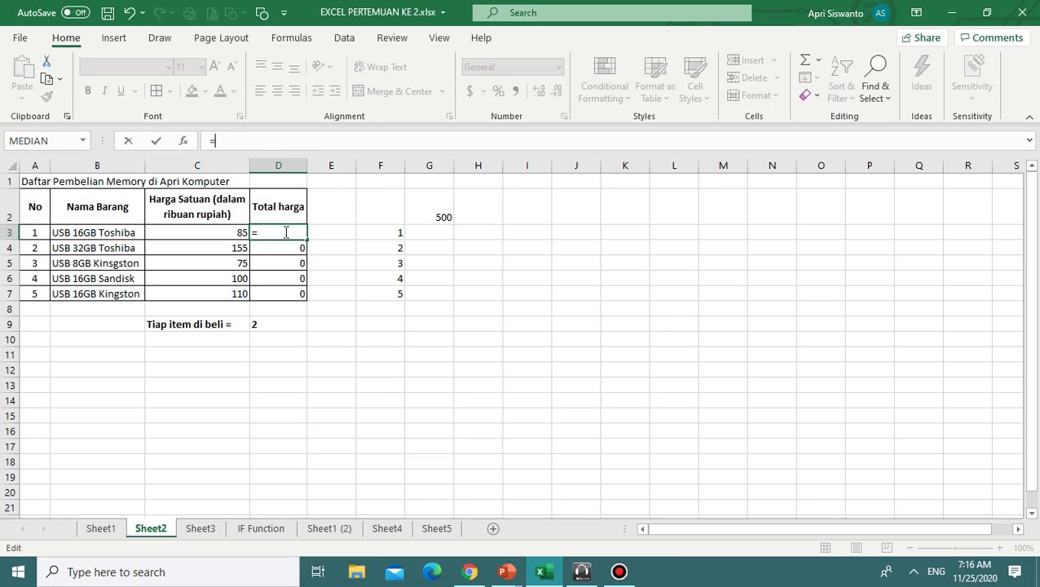
{"action": "left_click", "coordinate": [213, 233]}
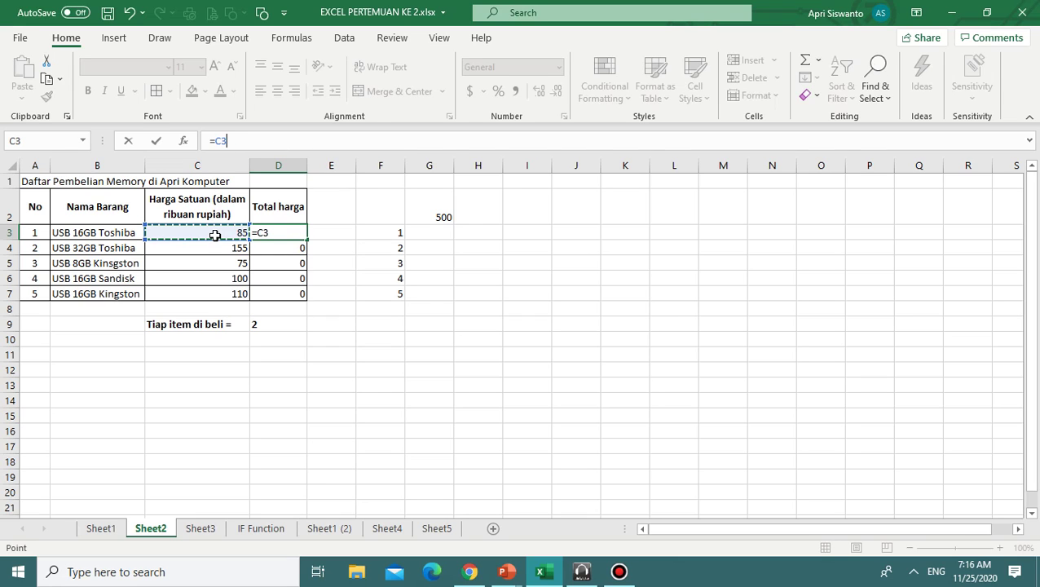
{"action": "left_click", "coordinate": [259, 233]}
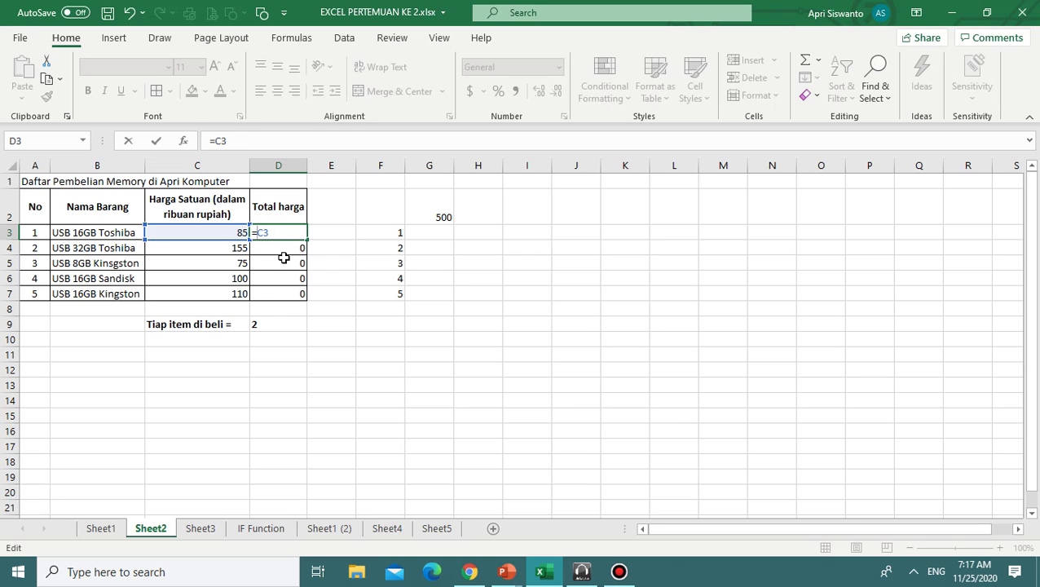
{"action": "type", "text": "$"}
{"action": "left_click", "coordinate": [269, 233]}
{"action": "type", "text": "$3*"}
{"action": "left_click", "coordinate": [276, 323]}
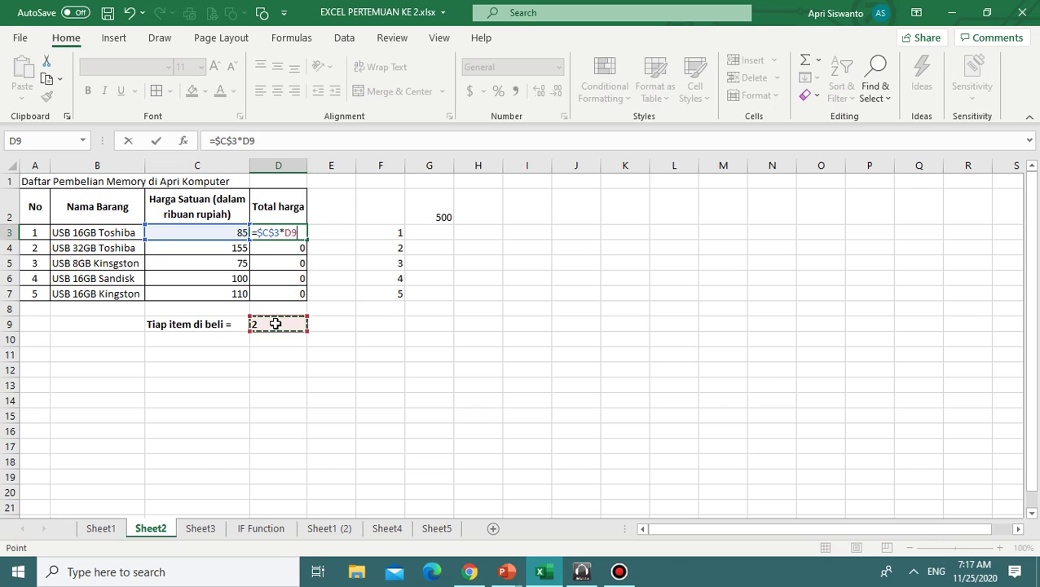
{"action": "key", "text": "Return"}
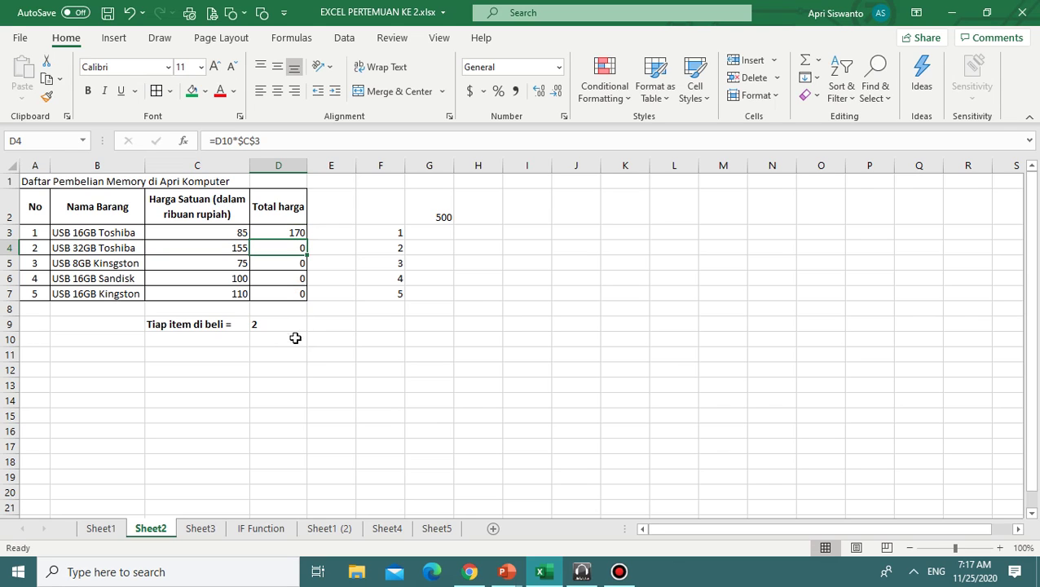
{"action": "left_click", "coordinate": [290, 234]}
{"action": "left_click_drag", "start_coordinate": [307, 238], "coordinate": [309, 300]}
Change the formula in D3 to =C3*$D$9 so only the purchase quantity is an absolute reference.
{"action": "left_click", "coordinate": [291, 234]}
{"action": "double_click", "coordinate": [292, 233]}
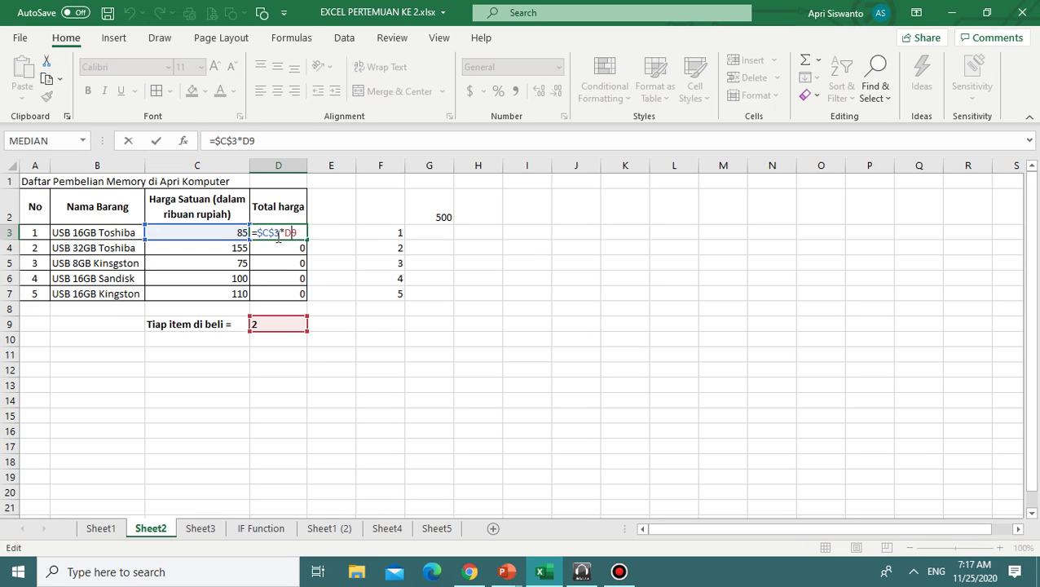
{"action": "key", "text": "BackSpace"}
{"action": "key", "text": "BackSpace"}
{"action": "key", "text": "BackSpace"}
{"action": "key", "text": "BackSpace"}
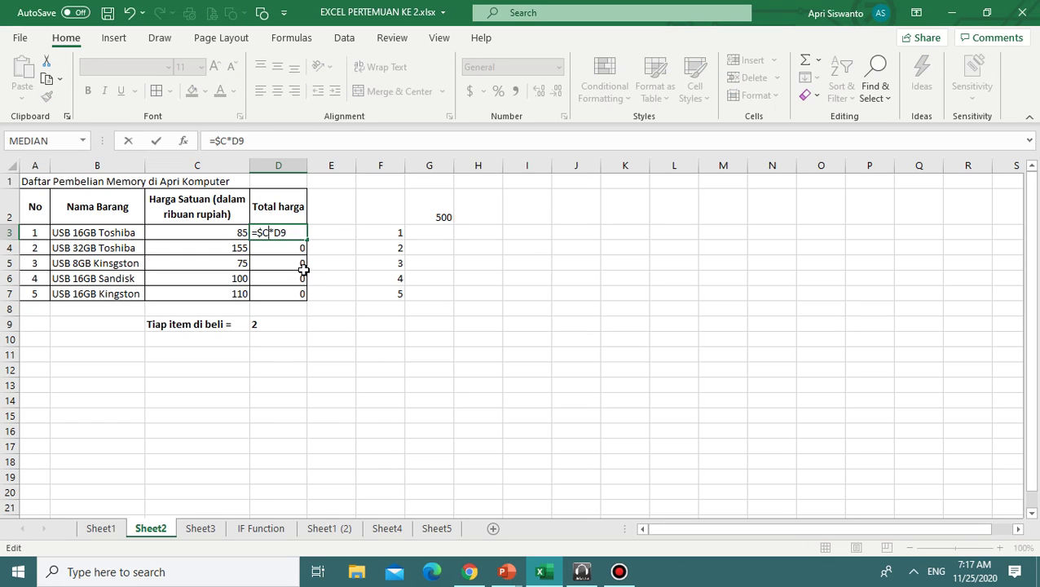
{"action": "left_click", "coordinate": [216, 232]}
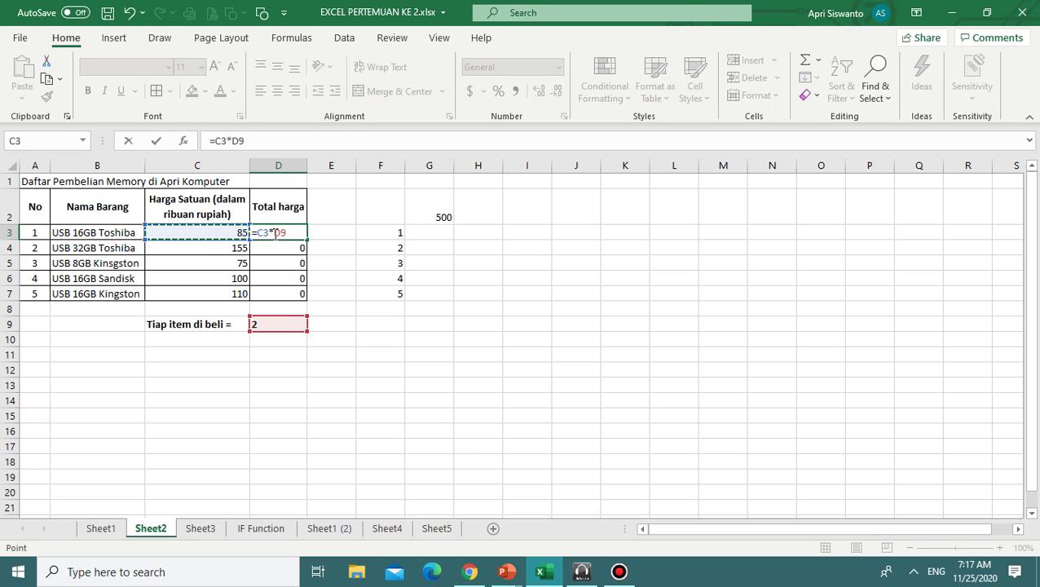
{"action": "left_click", "coordinate": [275, 232]}
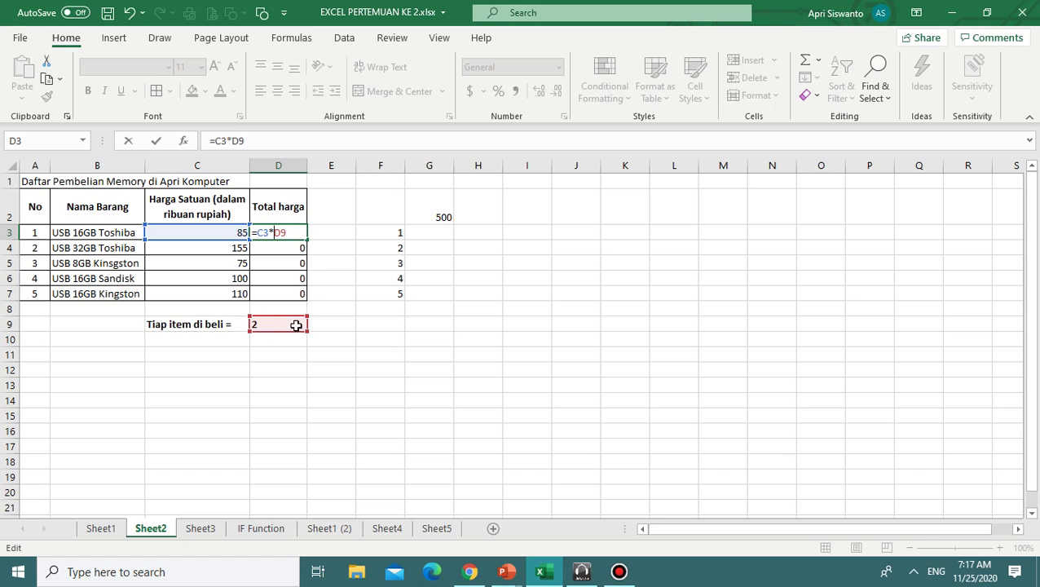
{"action": "type", "text": "$"}
{"action": "key", "text": "Left"}
{"action": "type", "text": "$"}
{"action": "key", "text": "Return"}
Fill the =C3*$D$9 formula from D3 down to D7 to complete the total prices.
{"action": "left_click", "coordinate": [295, 237]}
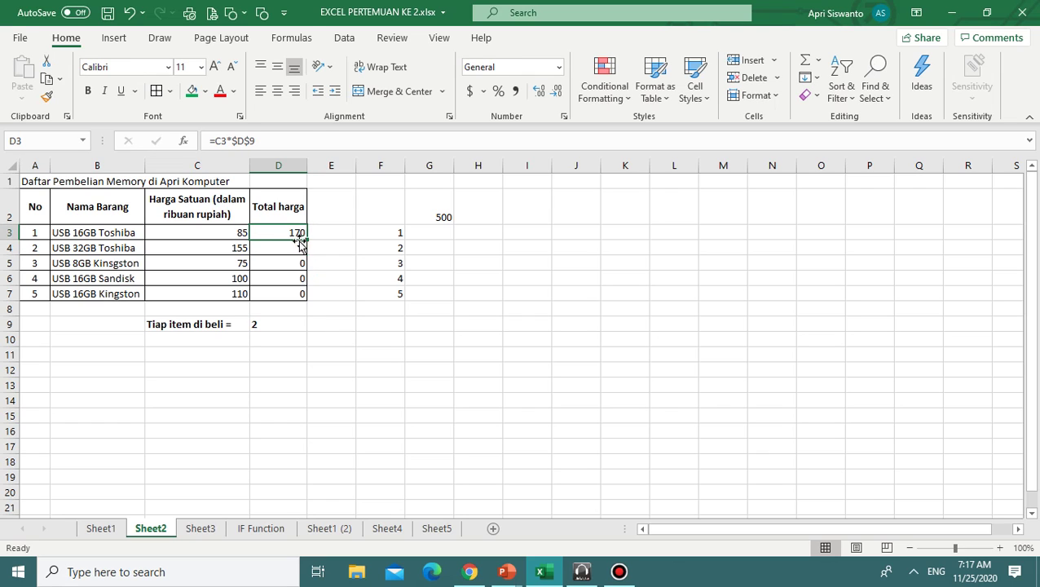
{"action": "left_click_drag", "start_coordinate": [308, 237], "coordinate": [303, 297]}
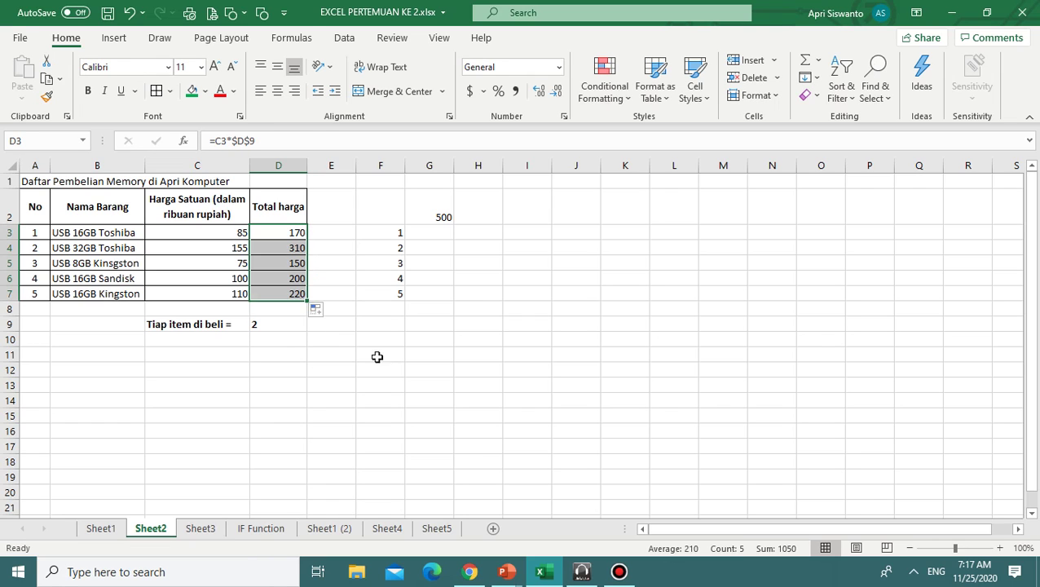
{"action": "left_click", "coordinate": [362, 350]}
{"action": "left_click", "coordinate": [375, 394]}
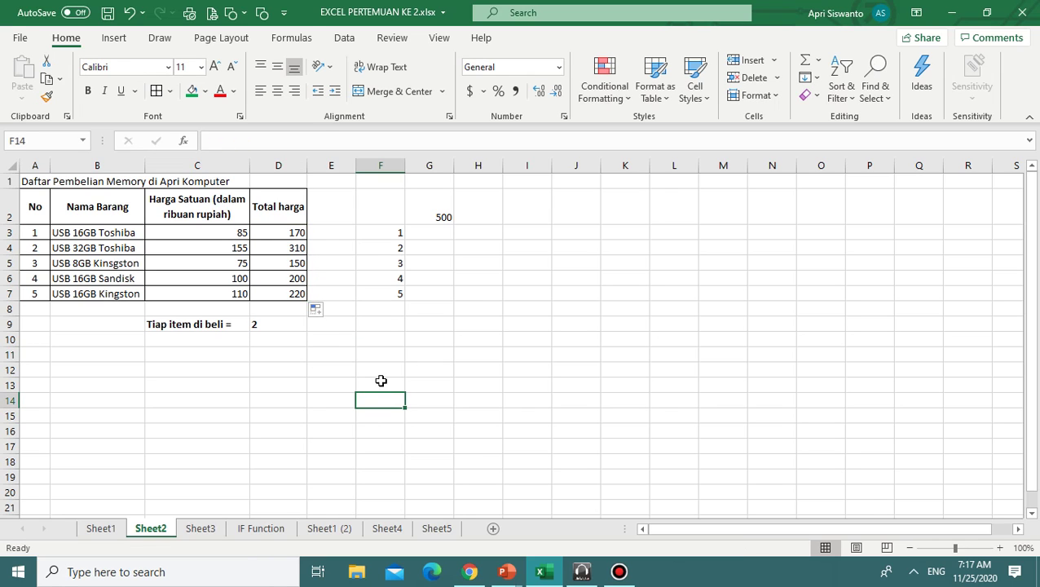
Examine the small side table's numbers in column F and its base value in G2.
{"action": "left_click", "coordinate": [473, 323]}
{"action": "left_click", "coordinate": [418, 239]}
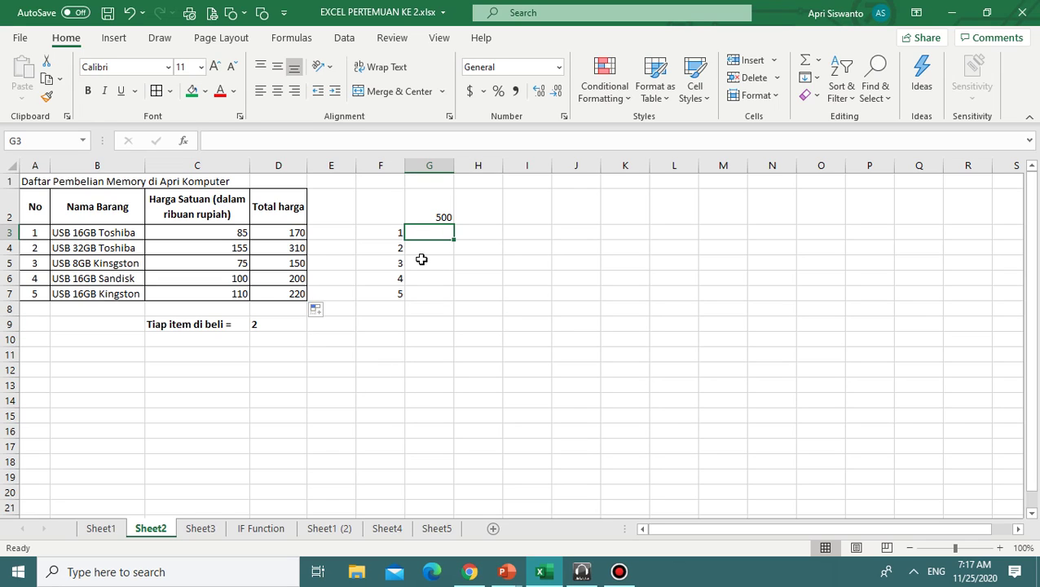
{"action": "left_click", "coordinate": [380, 235]}
{"action": "left_click", "coordinate": [432, 216]}
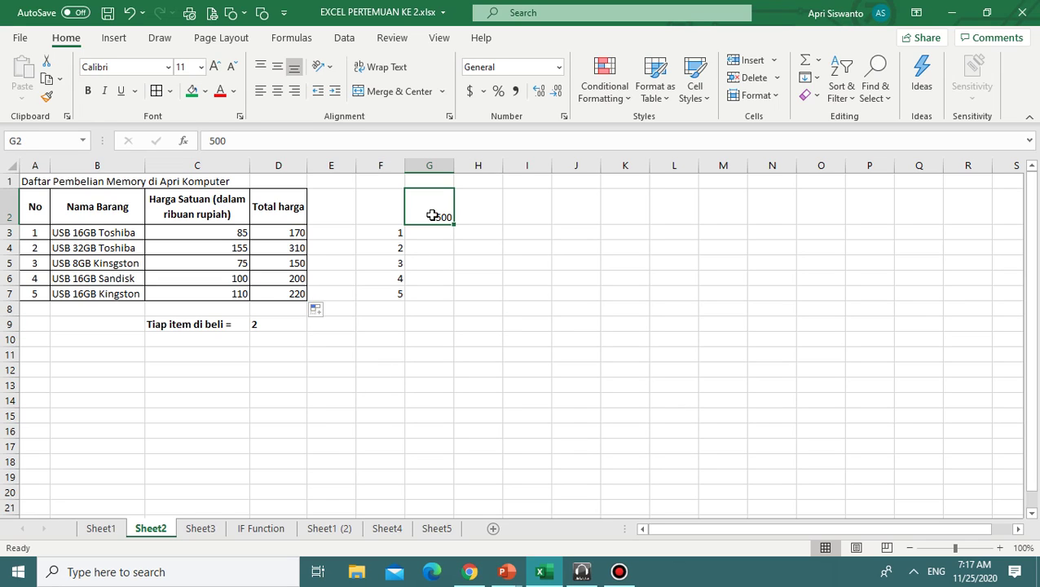
{"action": "left_click", "coordinate": [400, 251]}
{"action": "left_click", "coordinate": [437, 217]}
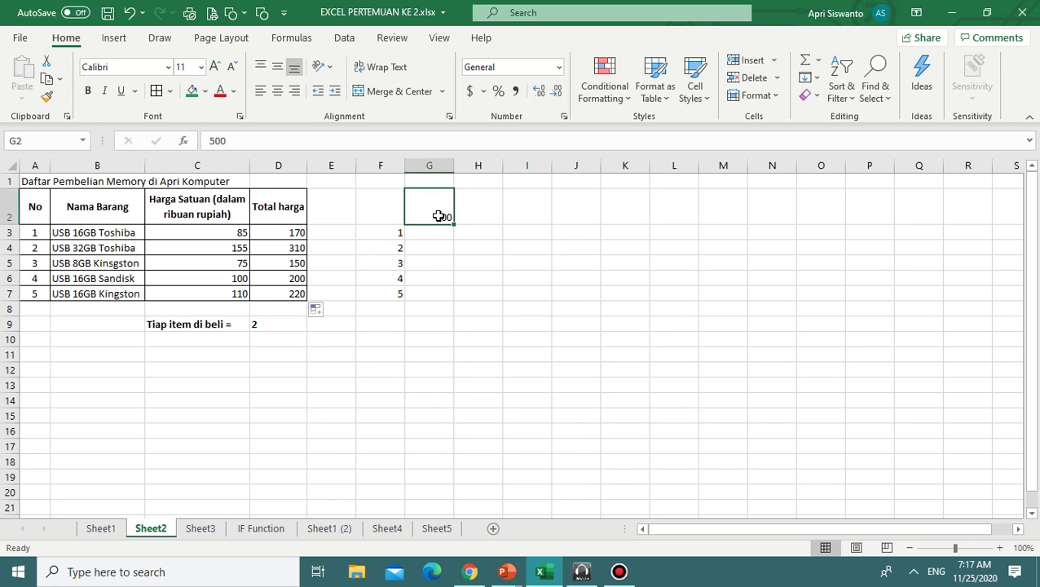
{"action": "left_click", "coordinate": [422, 274]}
{"action": "left_click", "coordinate": [417, 244]}
Enter =F3*G2 in cell G3 to multiply the first number by the base value.
{"action": "left_click", "coordinate": [418, 232]}
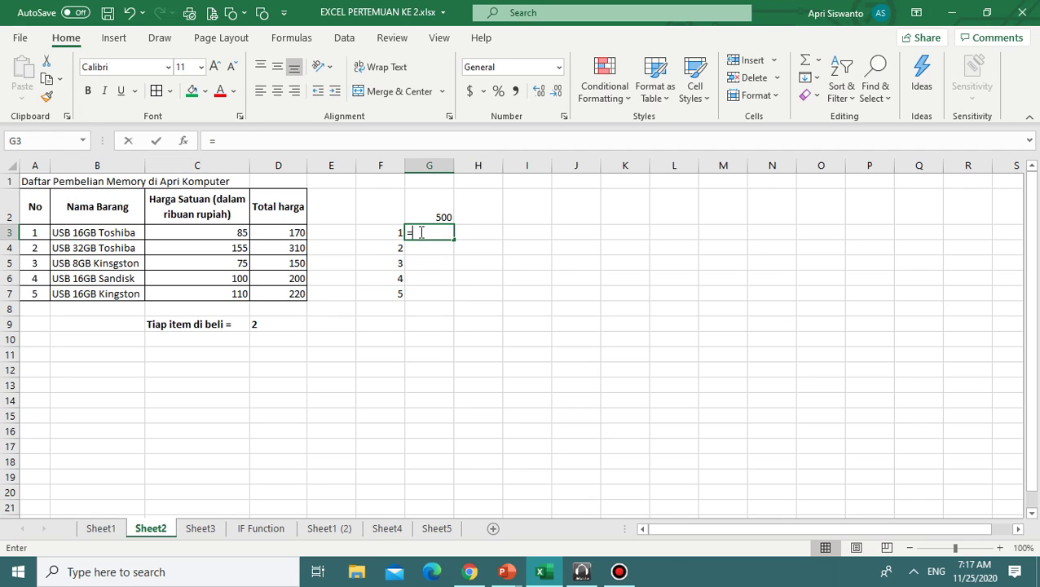
{"action": "type", "text": "="}
{"action": "left_click", "coordinate": [387, 234]}
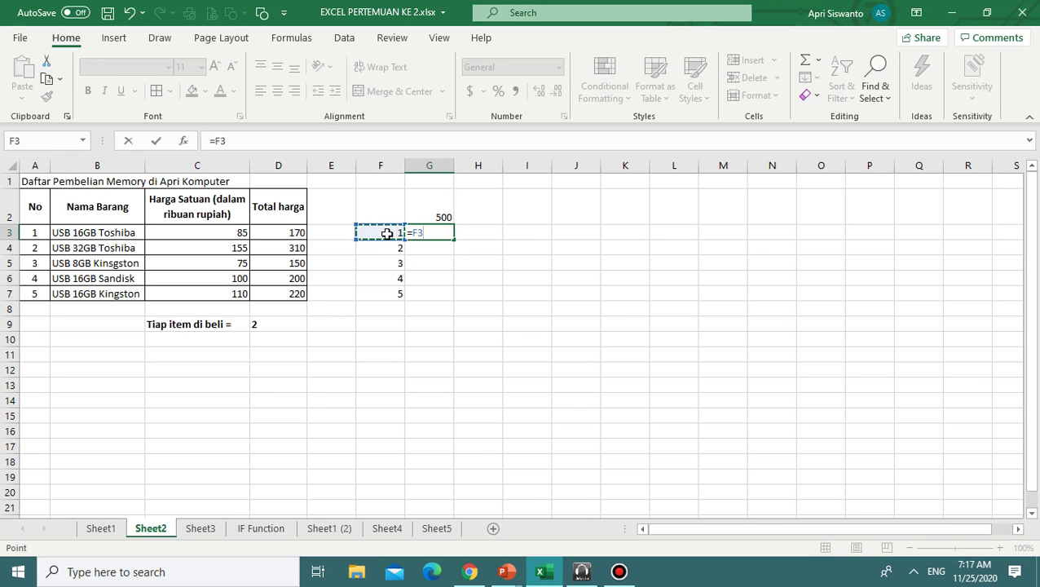
{"action": "type", "text": "*"}
{"action": "left_click", "coordinate": [435, 218]}
{"action": "key", "text": "Return"}
{"action": "left_click", "coordinate": [480, 309]}
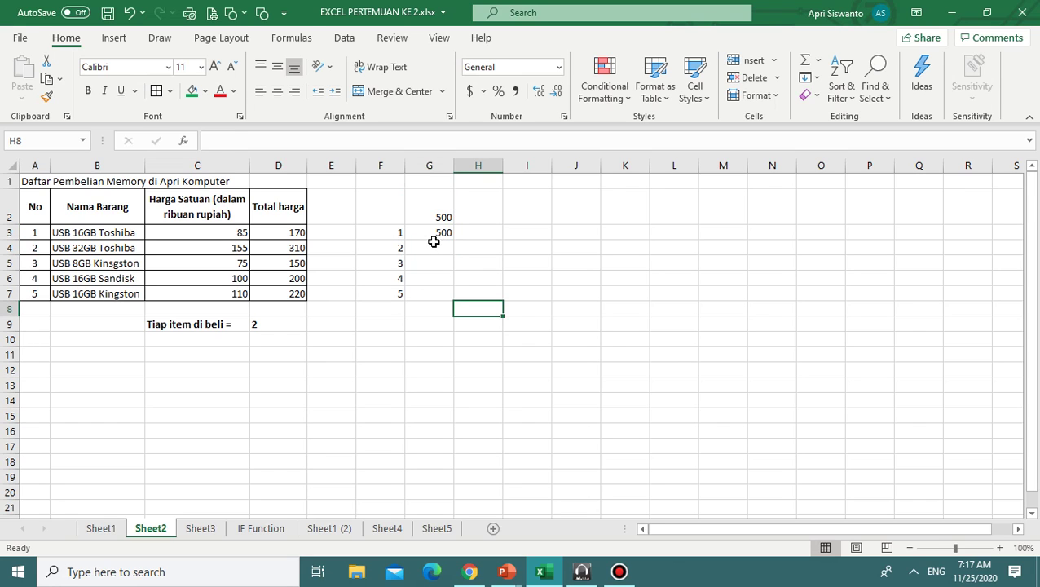
Fill the G3 formula down to G7 and inspect the formula copied into G4.
{"action": "left_click", "coordinate": [440, 233]}
{"action": "left_click_drag", "start_coordinate": [455, 238], "coordinate": [448, 295]}
{"action": "left_click", "coordinate": [509, 322]}
{"action": "left_click", "coordinate": [442, 251]}
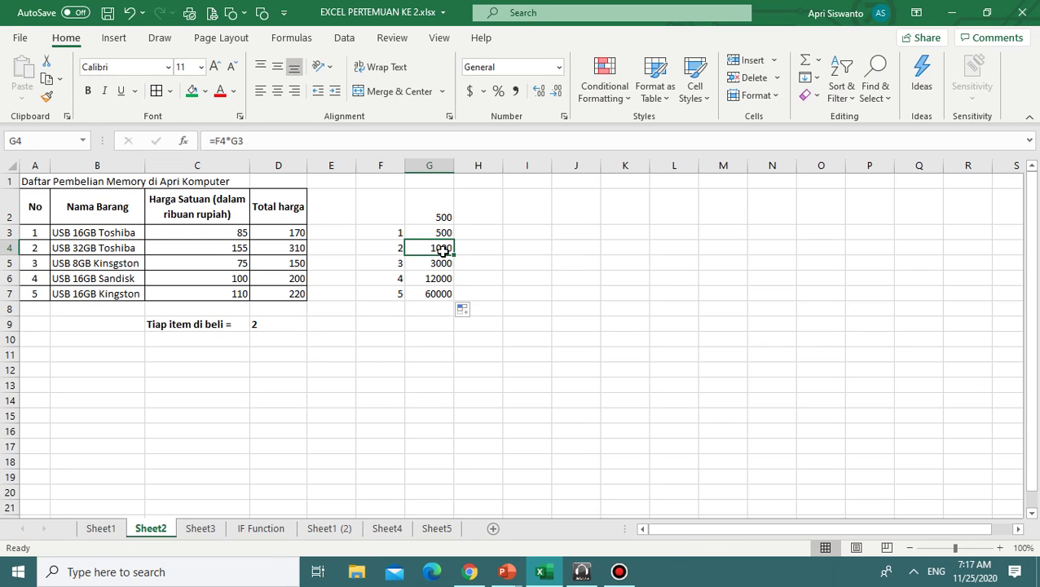
Examine the formulas in cells G3 to G7 to see how their references to the cell above shift.
{"action": "left_click", "coordinate": [436, 265]}
{"action": "left_click", "coordinate": [432, 276]}
{"action": "left_click", "coordinate": [434, 295]}
{"action": "left_click", "coordinate": [441, 248]}
{"action": "left_click", "coordinate": [433, 234]}
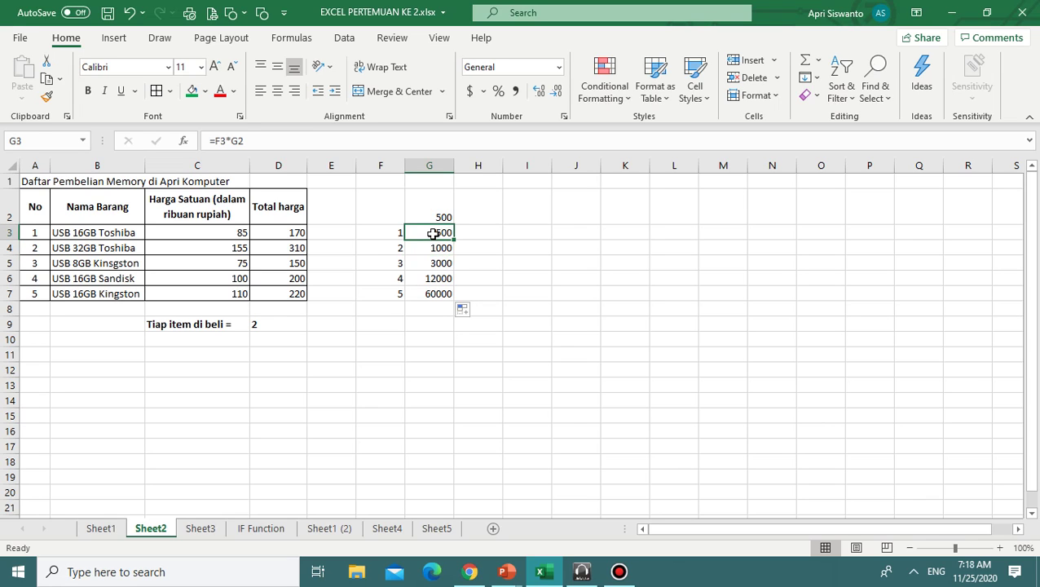
Make the base value reference absolute in cell G3 so the formula reads =F3*$G$2.
{"action": "double_click", "coordinate": [434, 233]}
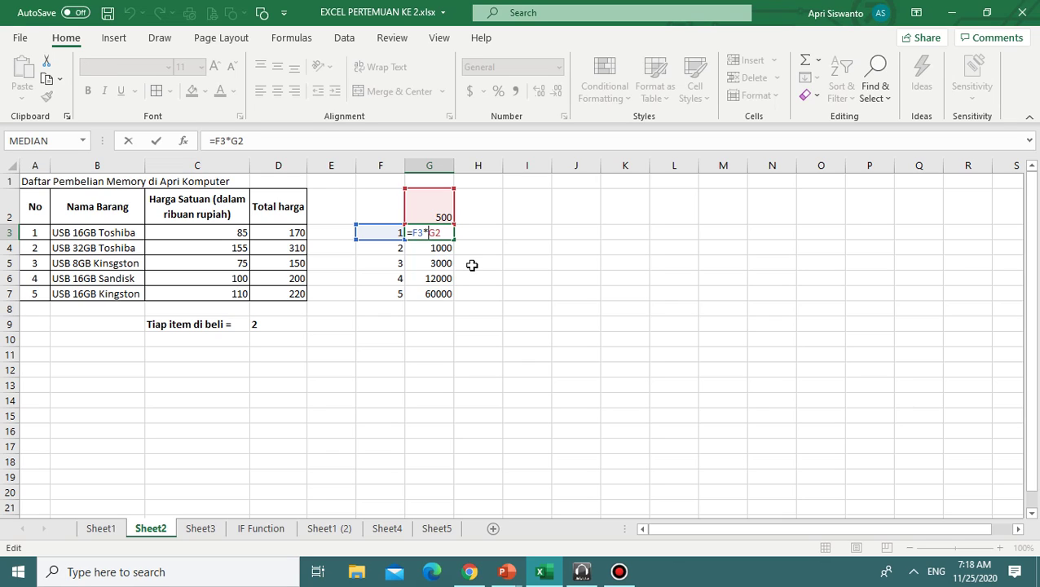
{"action": "type", "text": "$G$"}
{"action": "key", "text": "Return"}
Fill the =F3*$G$2 formula from G3 down to G7 to correct the multiplication results.
{"action": "left_click", "coordinate": [441, 233]}
{"action": "left_click_drag", "start_coordinate": [454, 239], "coordinate": [454, 301]}
{"action": "left_click", "coordinate": [530, 322]}
{"action": "left_click_drag", "start_coordinate": [441, 235], "coordinate": [452, 295]}
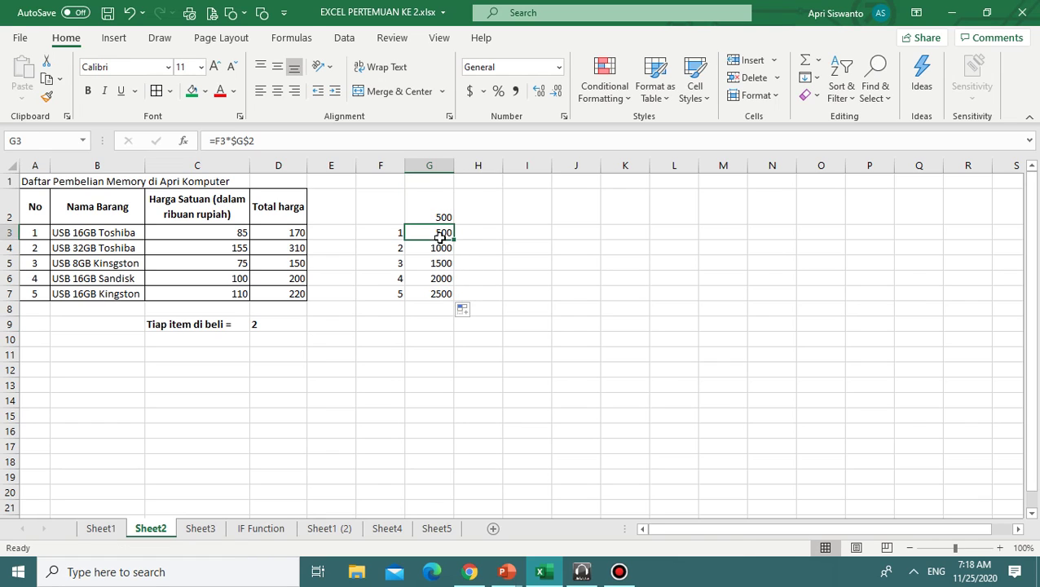
{"action": "left_click", "coordinate": [568, 293]}
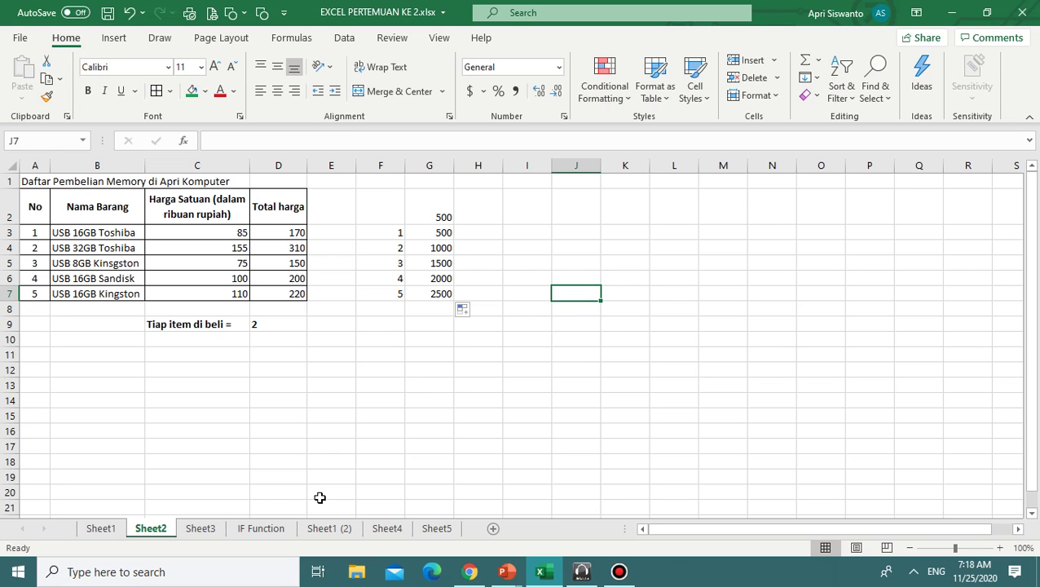
Open Sheet3 at 130% zoom and auto-fit column D to the width of its date.
{"action": "left_click", "coordinate": [207, 530]}
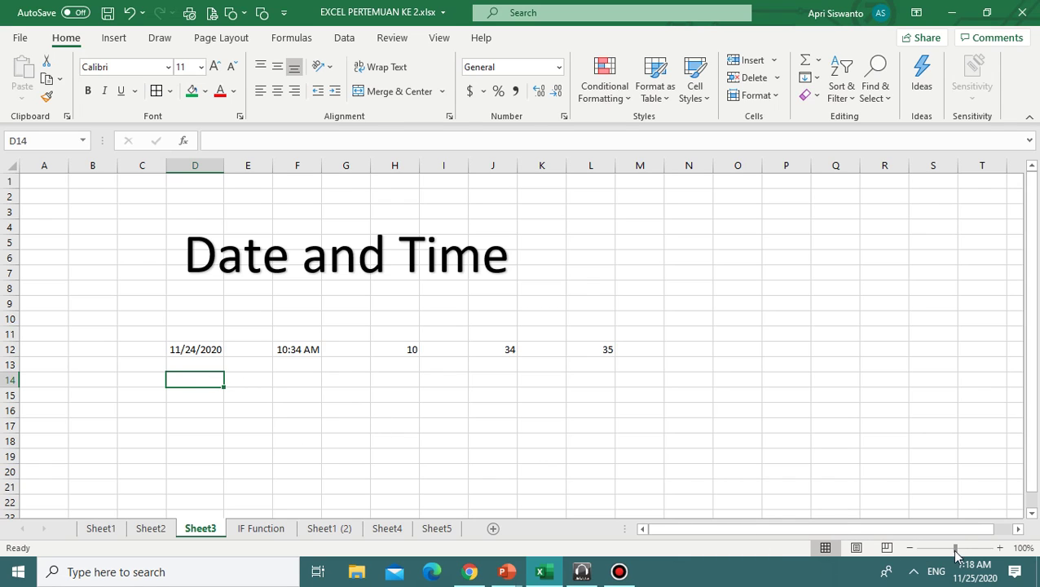
{"action": "left_click_drag", "start_coordinate": [955, 548], "coordinate": [959, 549]}
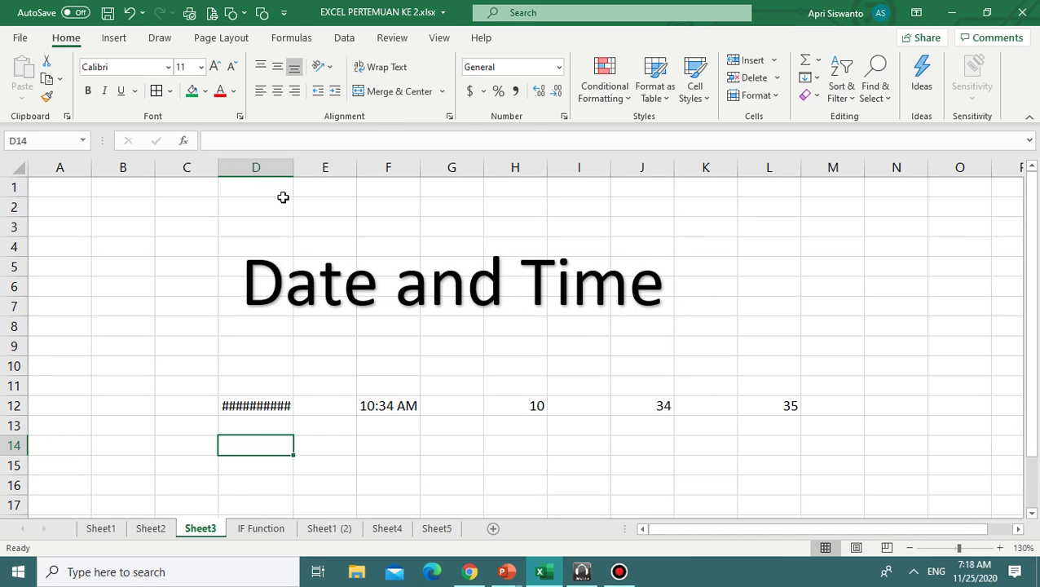
{"action": "double_click", "coordinate": [293, 169]}
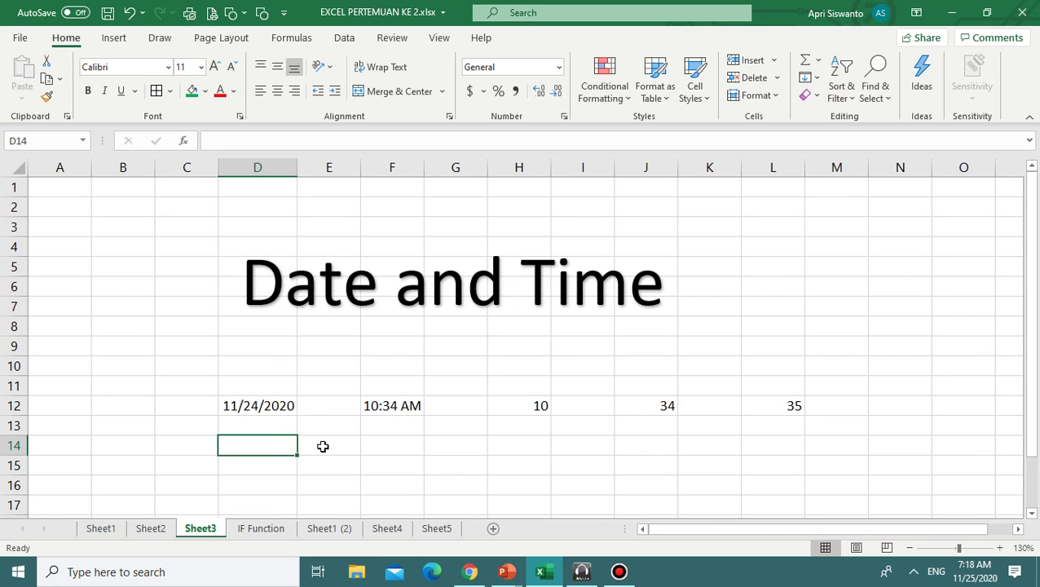
Enter =DATE(2020, 11, 25) in cell D14 and check the resulting date cell.
{"action": "type", "text": "="}
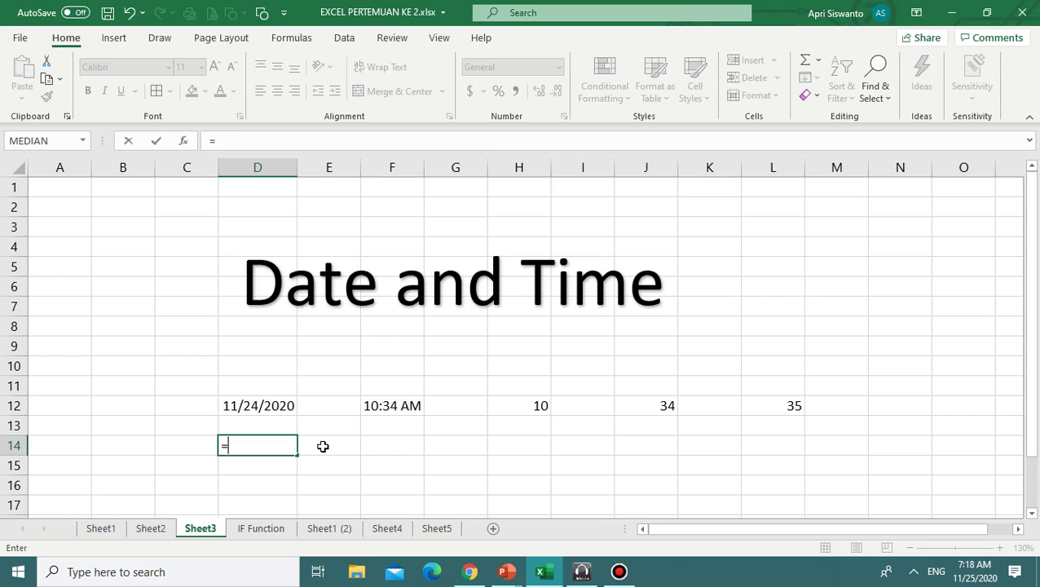
{"action": "type", "text": "d"}
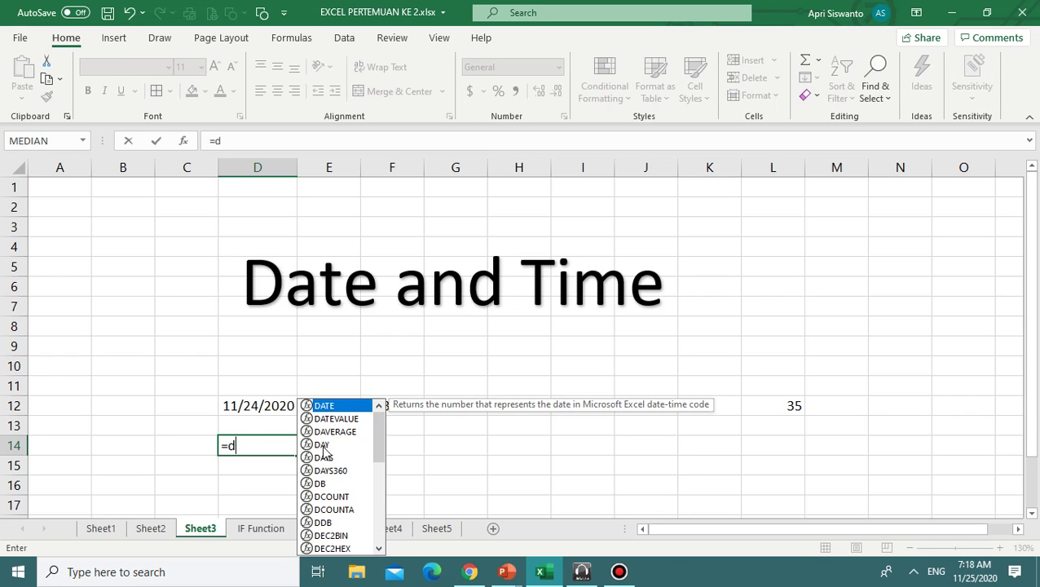
{"action": "double_click", "coordinate": [337, 405]}
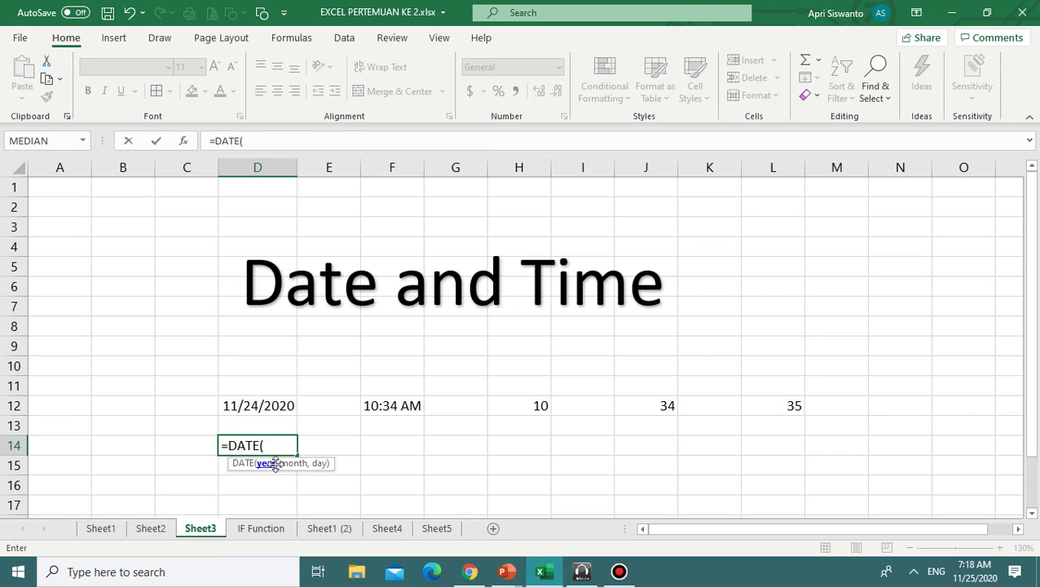
{"action": "type", "text": "2020/"}
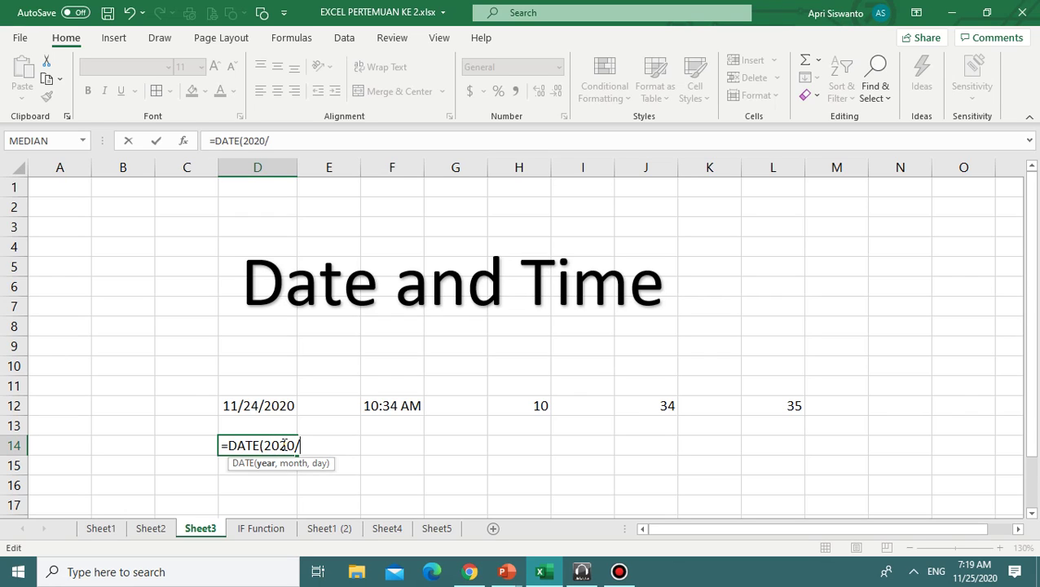
{"action": "type", "text": "11"}
{"action": "key", "text": "BackSpace"}
{"action": "key", "text": "BackSpace"}
{"action": "key", "text": "BackSpace"}
{"action": "type", "text": ", 11, 25"}
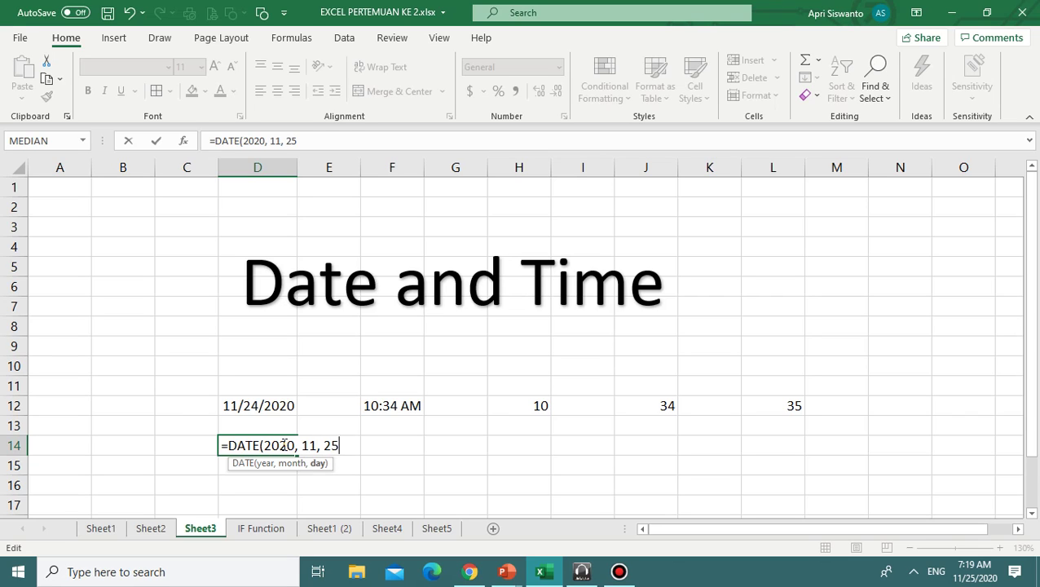
{"action": "type", "text": "0"}
{"action": "key", "text": "BackSpace"}
{"action": "type", "text": ")"}
{"action": "key", "text": "Return"}
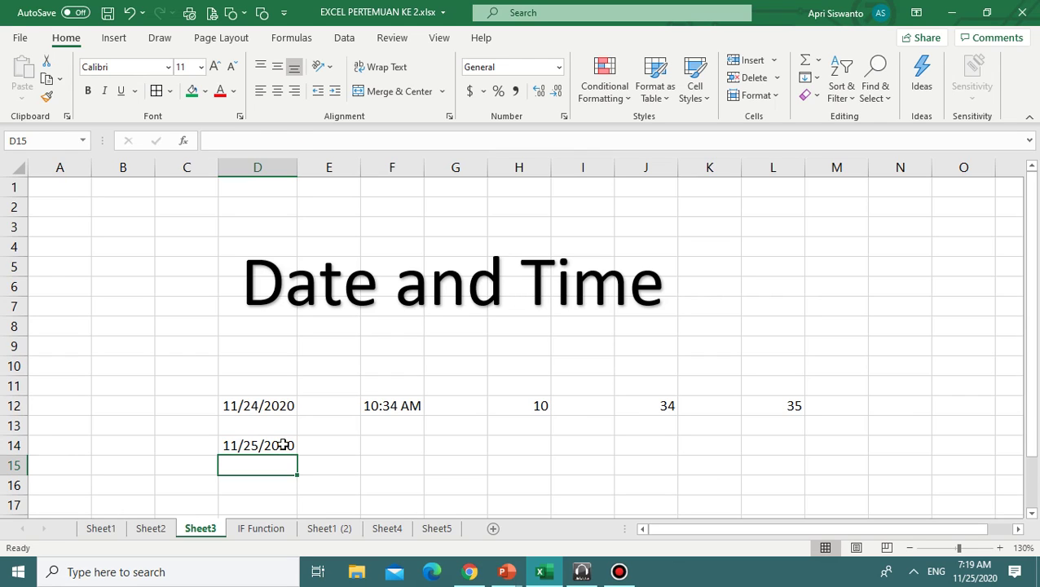
{"action": "left_click", "coordinate": [283, 444]}
{"action": "left_click", "coordinate": [383, 474]}
{"action": "left_click", "coordinate": [295, 446]}
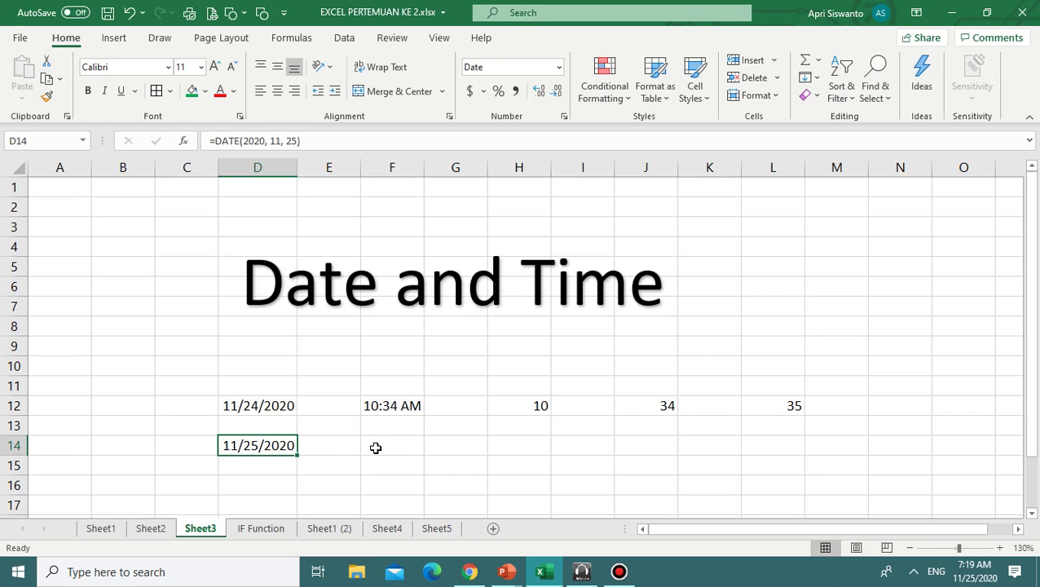
Enter =TIME(7,19,46) in cell F14, following the example formula in F12, and check the result.
{"action": "left_click", "coordinate": [376, 447]}
{"action": "left_click", "coordinate": [383, 409]}
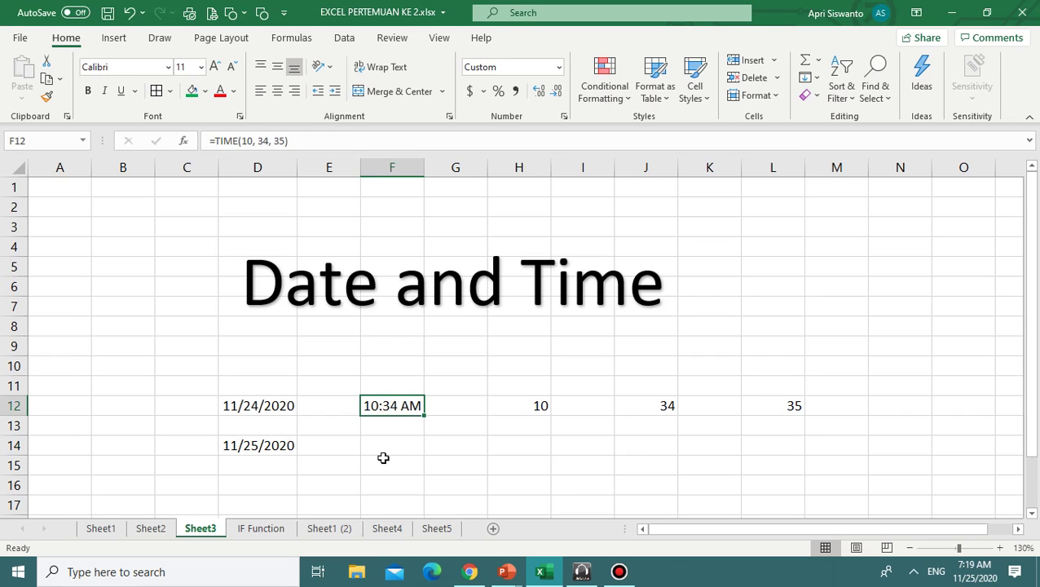
{"action": "left_click", "coordinate": [383, 443]}
{"action": "type", "text": "="}
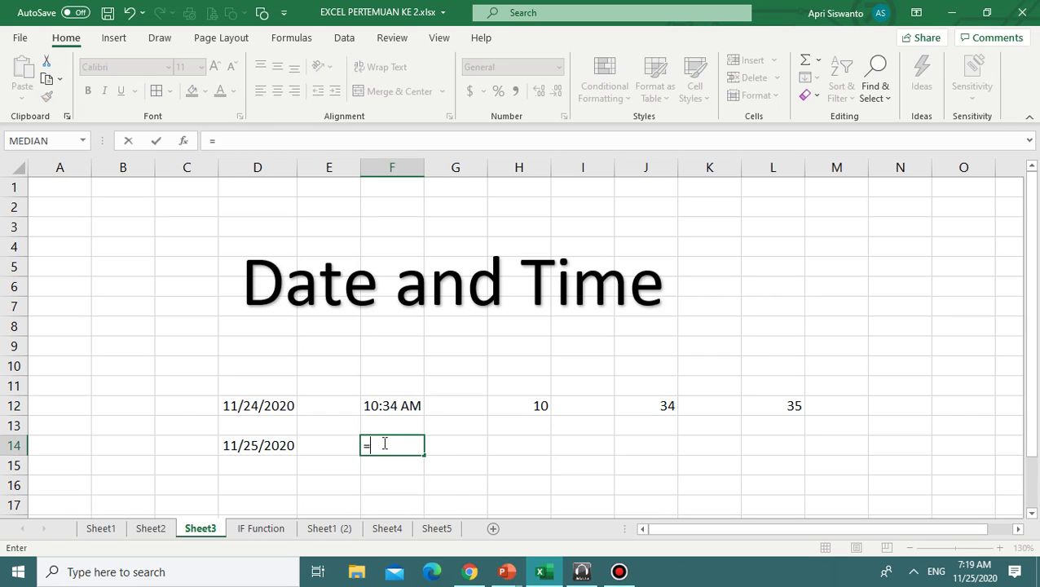
{"action": "type", "text": "time"}
{"action": "double_click", "coordinate": [393, 463]}
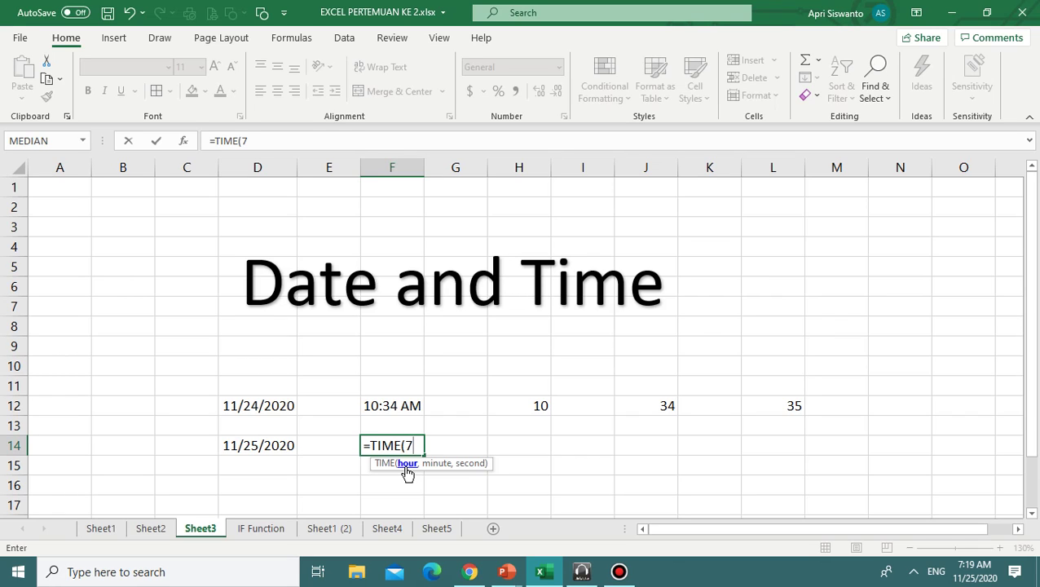
{"action": "type", "text": ","}
{"action": "key", "text": "BackSpace"}
{"action": "type", "text": ",19,46"}
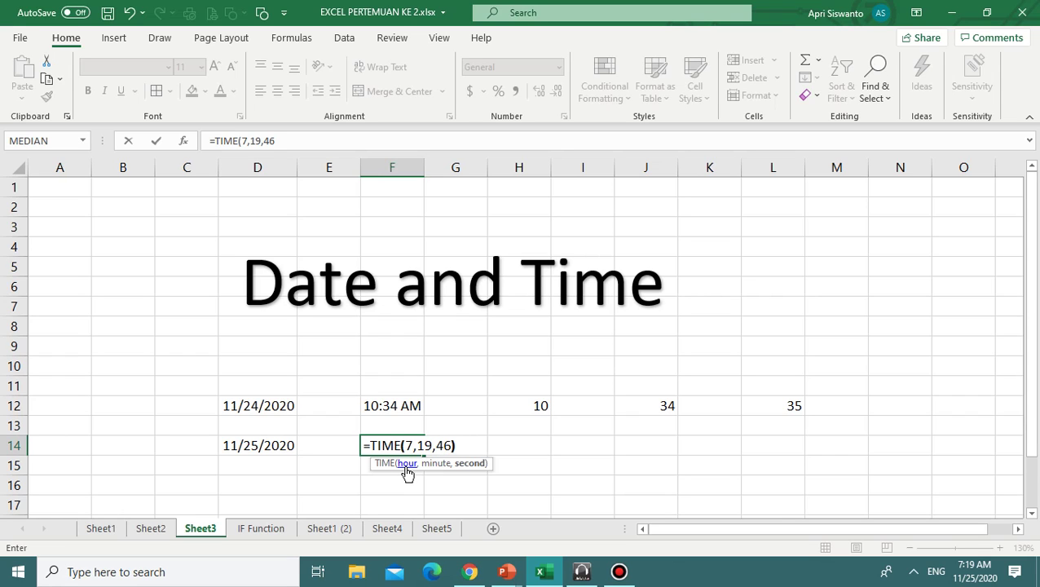
{"action": "type", "text": ")"}
{"action": "key", "text": "Return"}
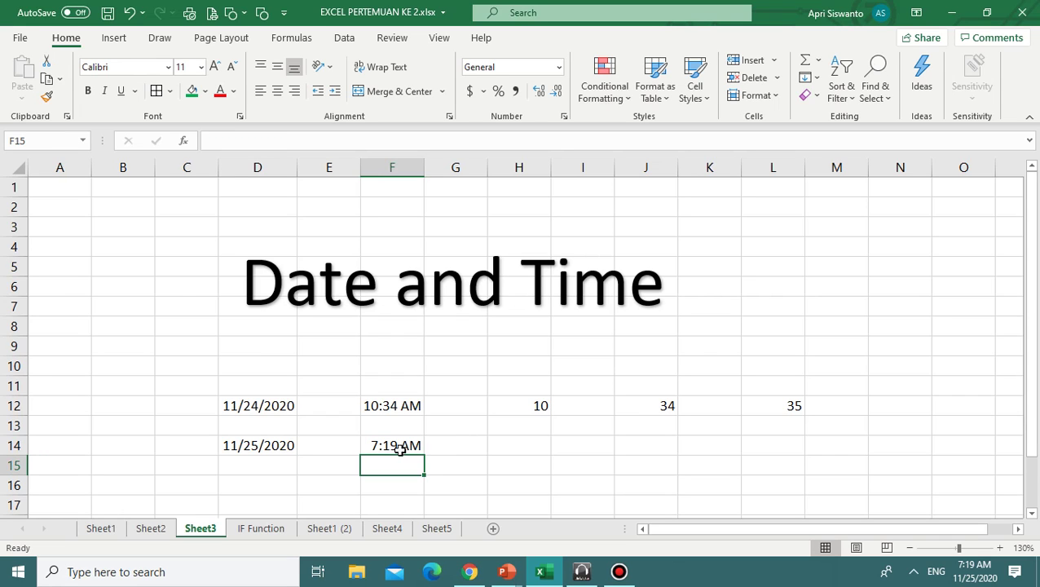
{"action": "left_click", "coordinate": [398, 449]}
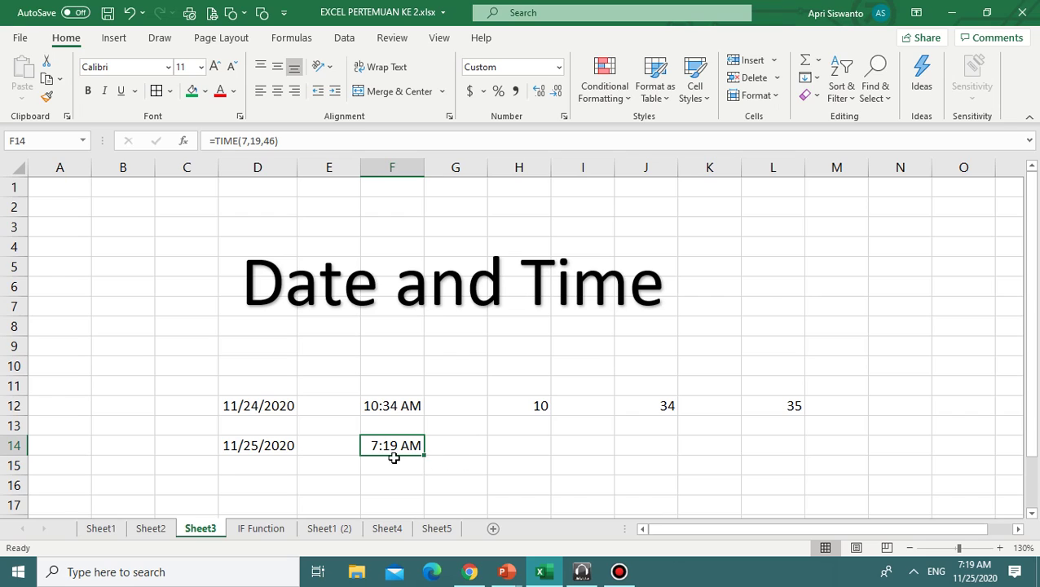
{"action": "left_click", "coordinate": [402, 481]}
{"action": "left_click", "coordinate": [399, 455]}
Enter =HOUR(F14) in cell H14 to extract the hour, following the example formula in H12.
{"action": "left_click", "coordinate": [515, 407]}
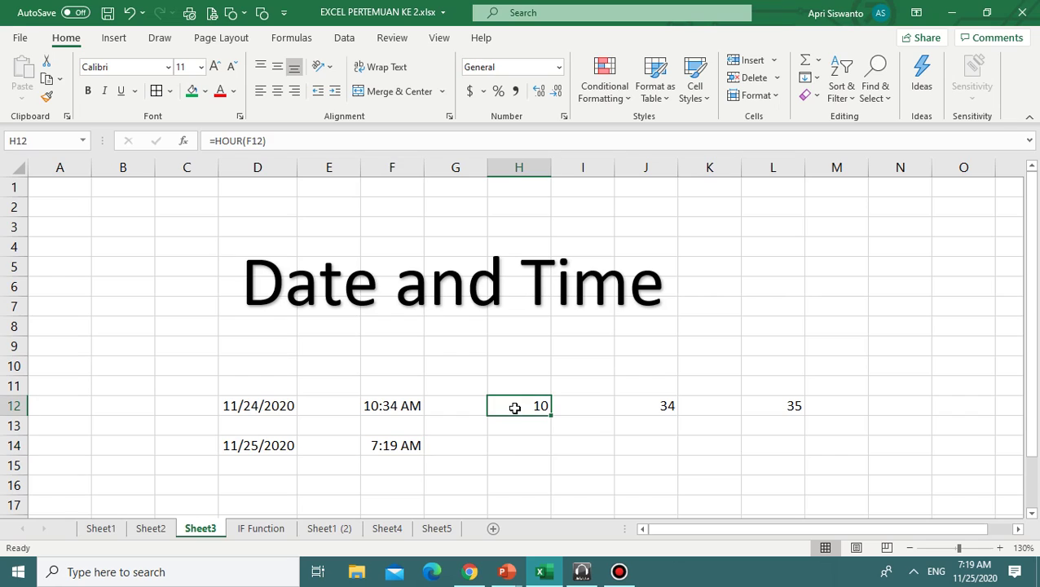
{"action": "left_click", "coordinate": [520, 449]}
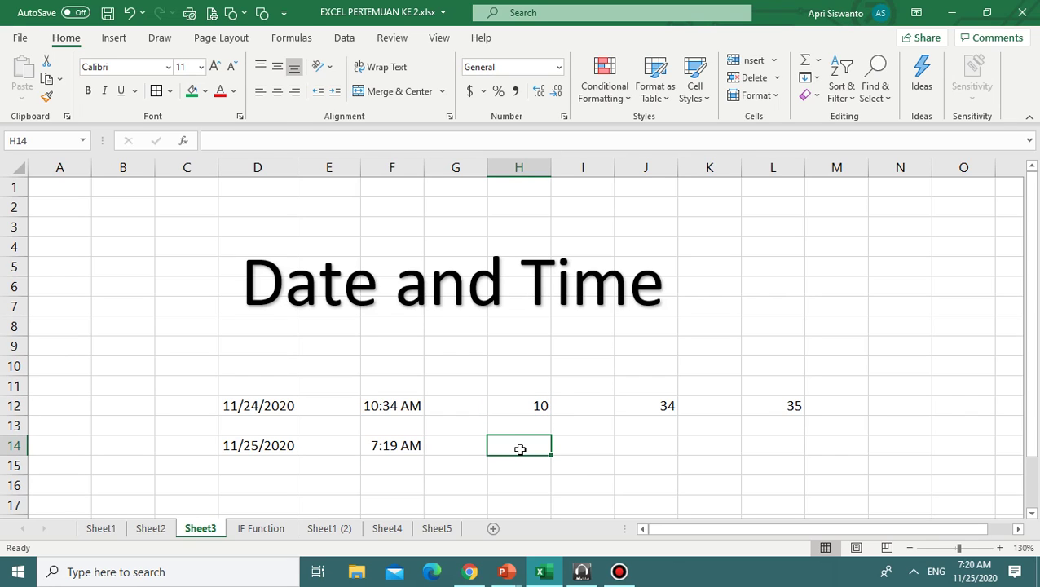
{"action": "left_click", "coordinate": [407, 445]}
{"action": "left_click", "coordinate": [524, 444]}
{"action": "type", "text": "=h"}
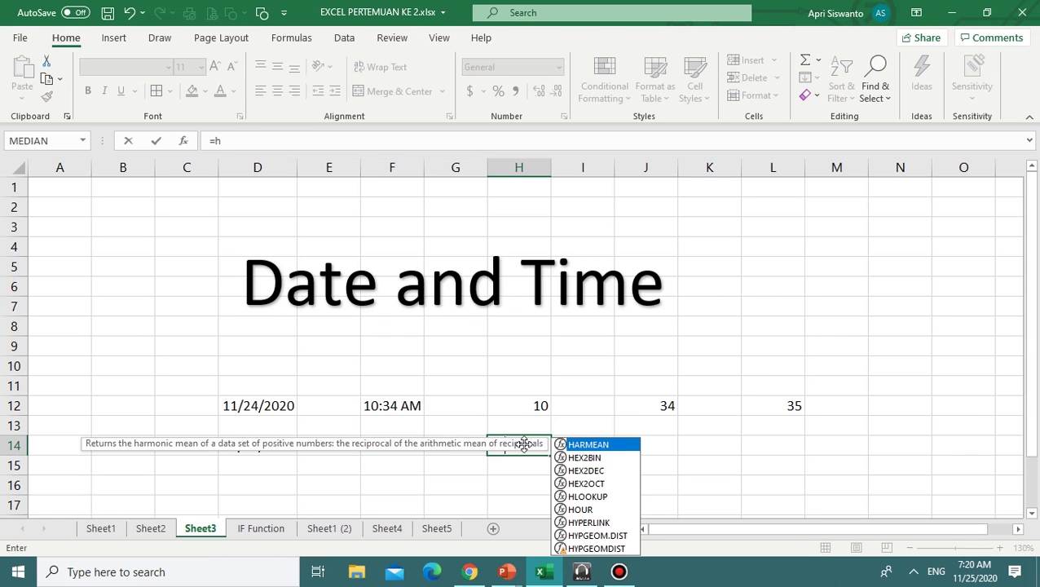
{"action": "type", "text": "ou"}
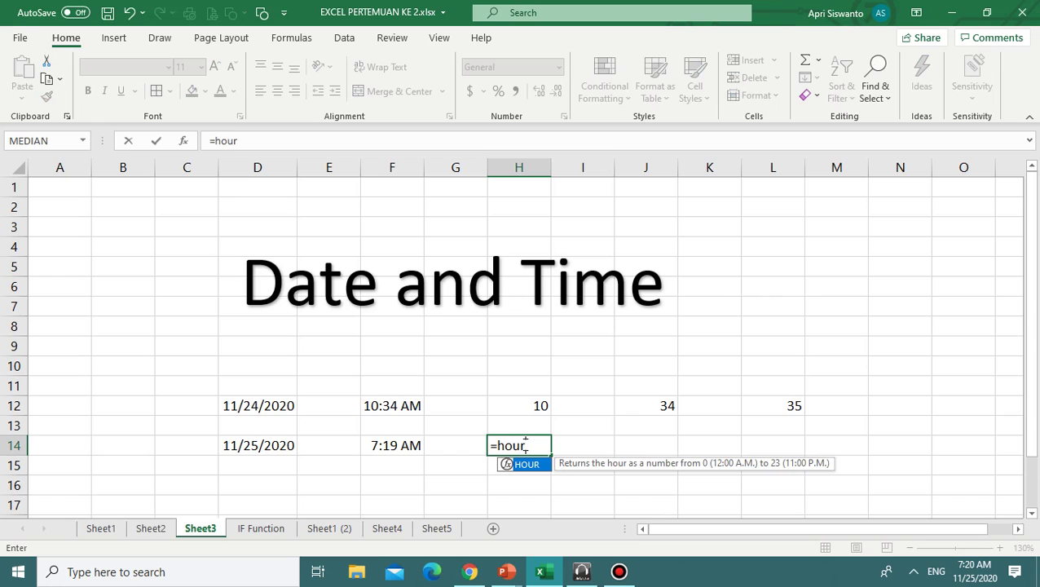
{"action": "type", "text": "r"}
{"action": "double_click", "coordinate": [527, 464]}
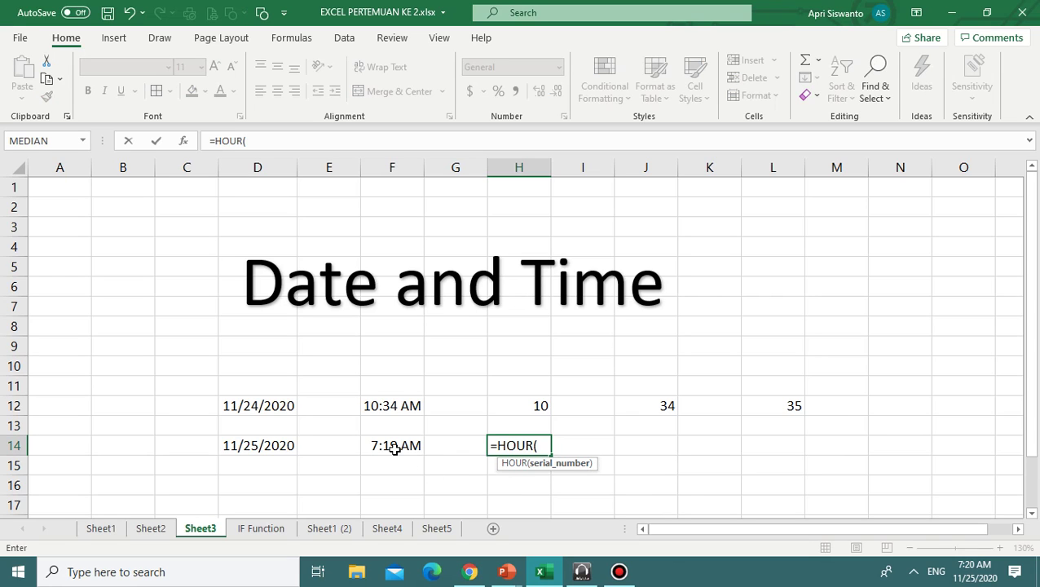
{"action": "left_click", "coordinate": [393, 446]}
{"action": "type", "text": "0"}
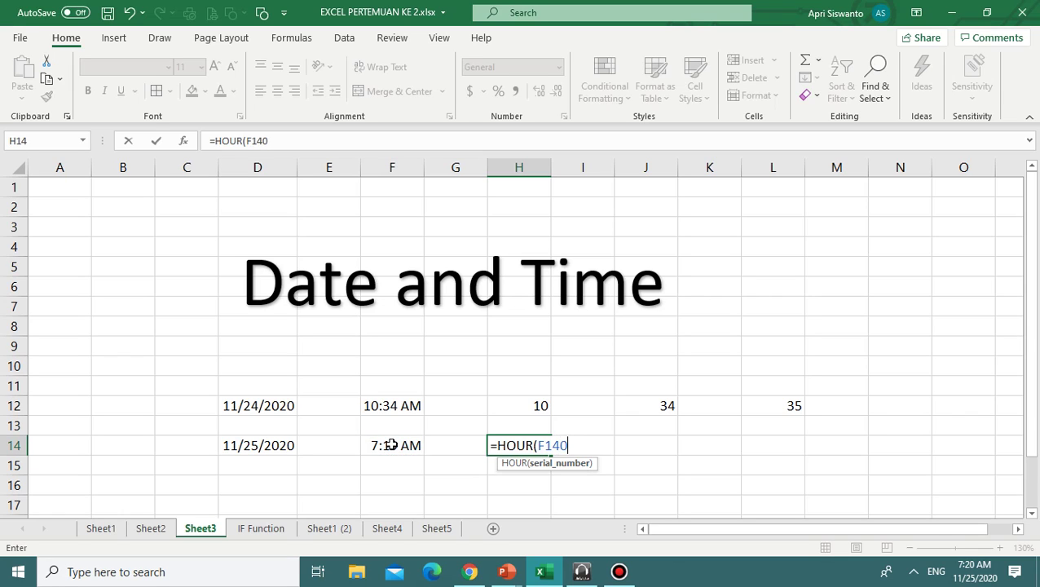
{"action": "key", "text": "BackSpace"}
{"action": "type", "text": ")"}
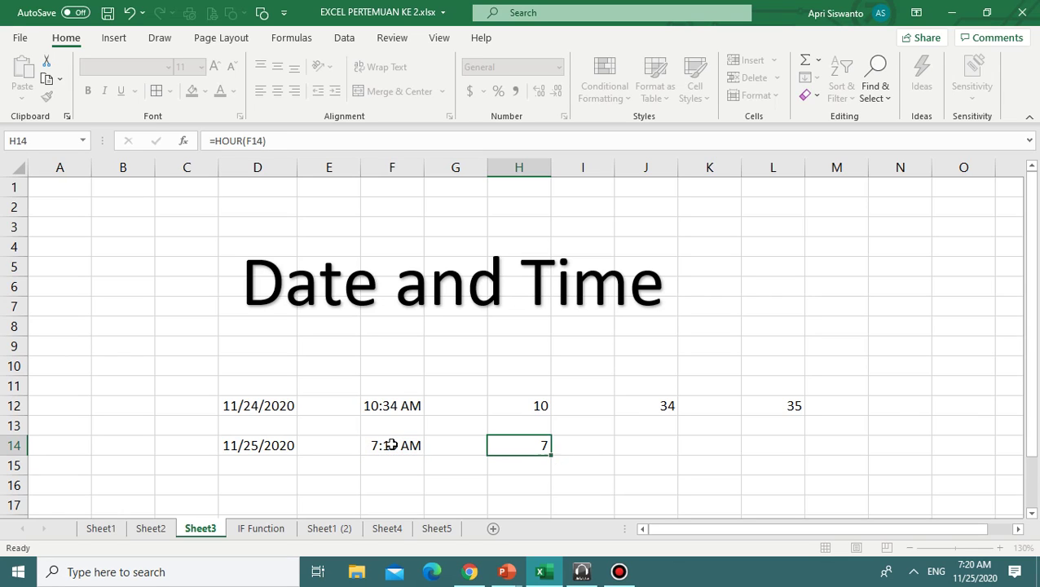
{"action": "key", "text": "Return"}
{"action": "left_click", "coordinate": [519, 444]}
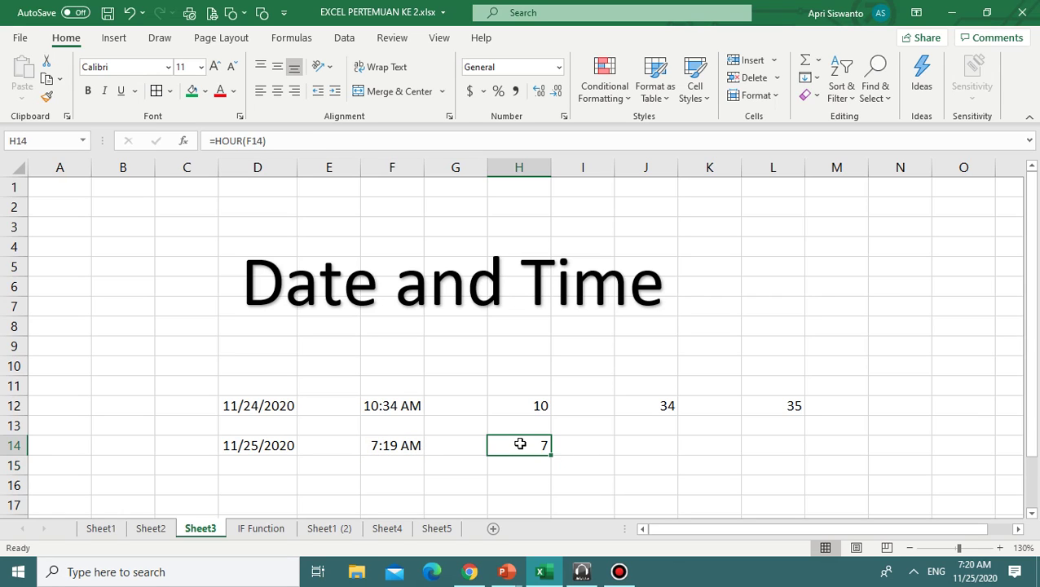
Enter =MINUTE(F14) in cell J14 to extract the minutes from the time.
{"action": "left_click", "coordinate": [670, 443]}
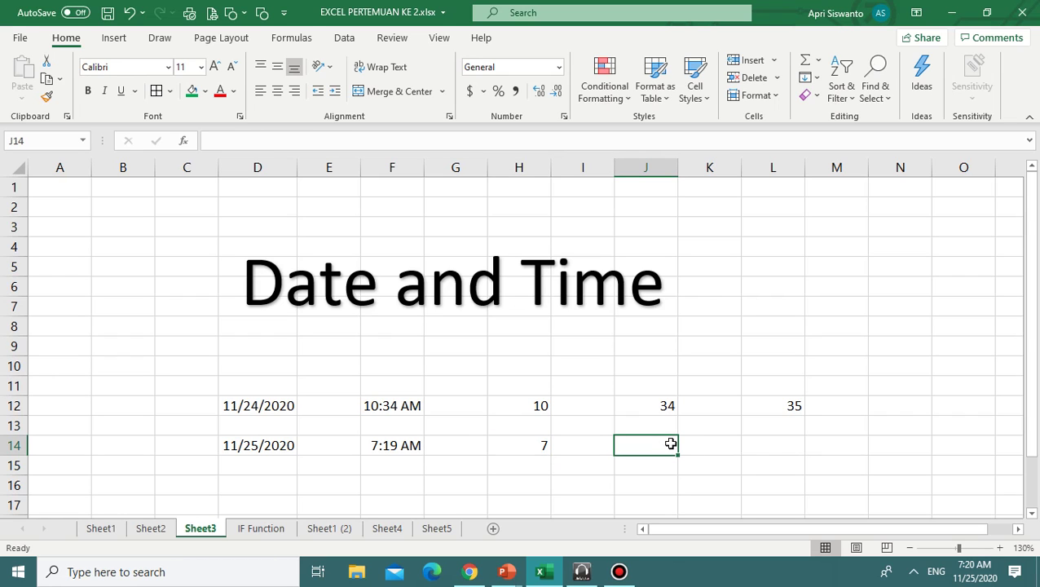
{"action": "type", "text": "=MINUTE"}
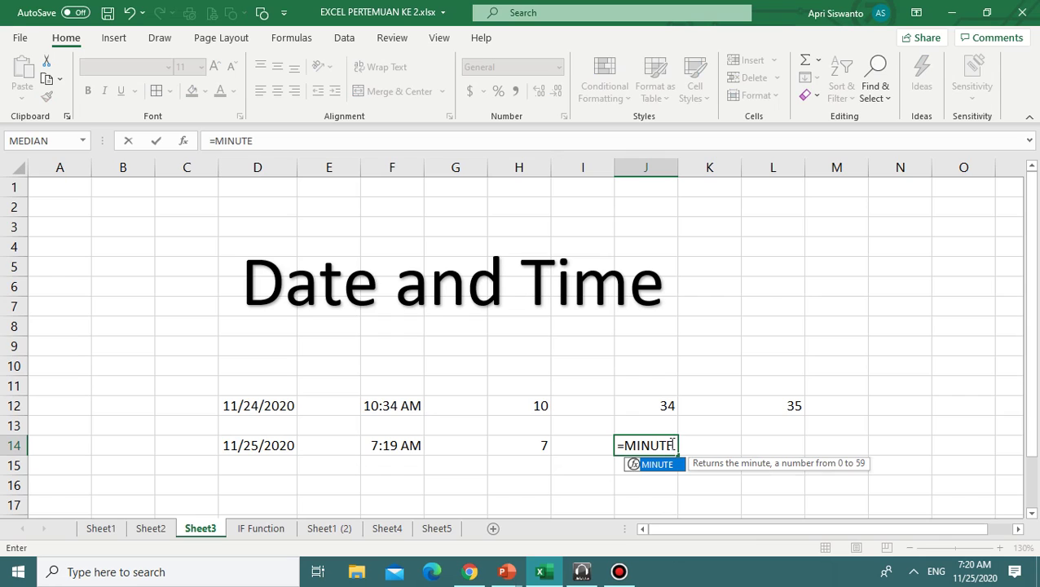
{"action": "type", "text": "("}
{"action": "left_click", "coordinate": [391, 447]}
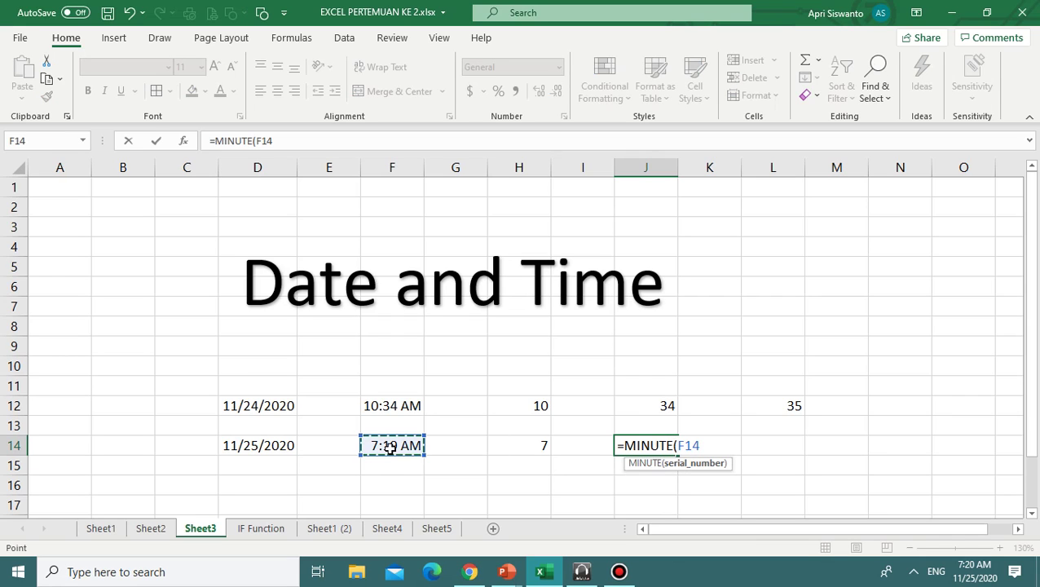
{"action": "type", "text": ")"}
{"action": "key", "text": "Return"}
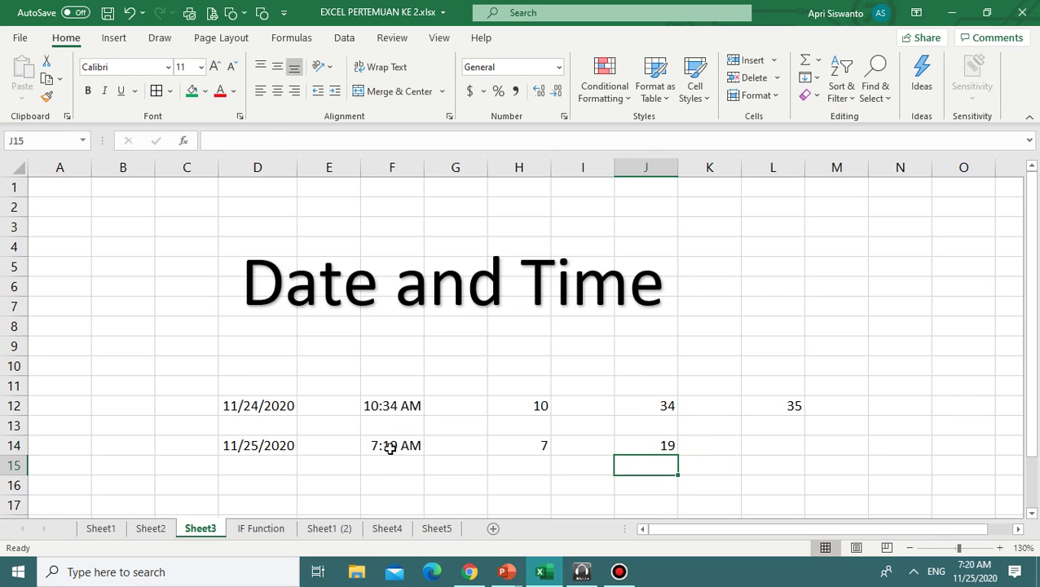
{"action": "left_click", "coordinate": [657, 441]}
Enter =SECOND(F14) in cell L14 to extract the seconds from the time.
{"action": "left_click", "coordinate": [786, 444]}
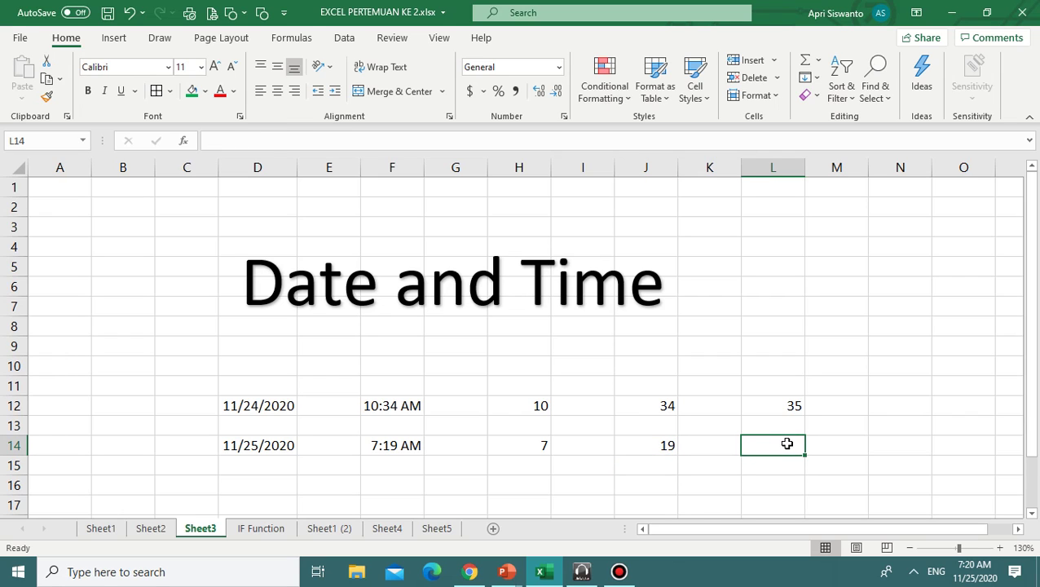
{"action": "type", "text": "=SE"}
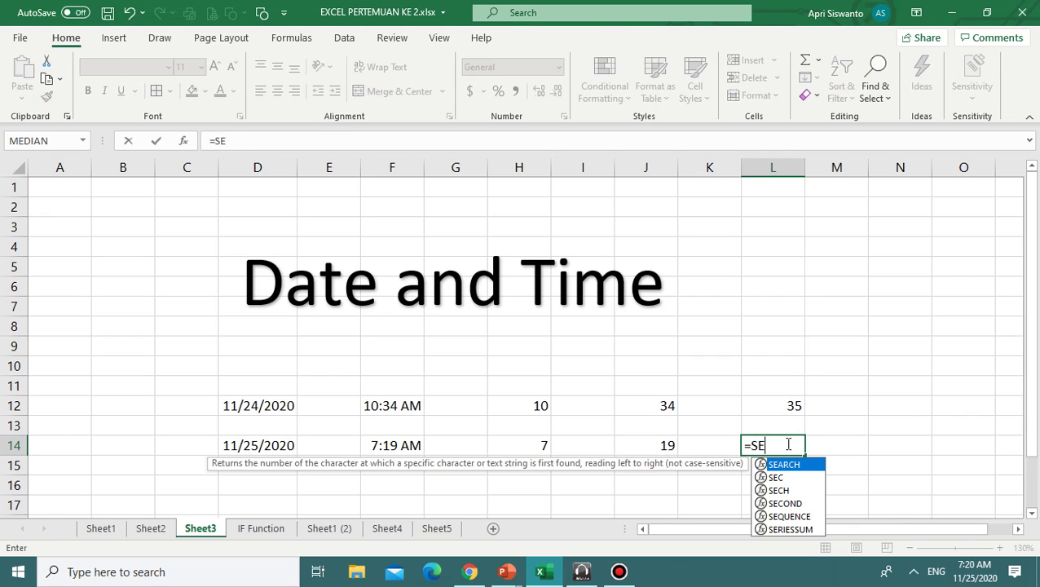
{"action": "type", "text": "COND"}
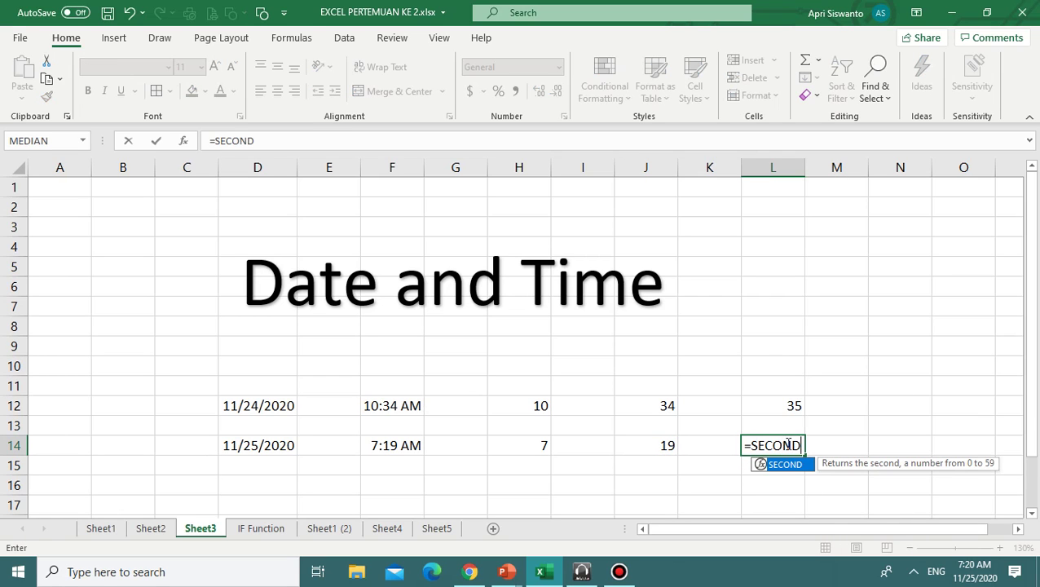
{"action": "type", "text": "("}
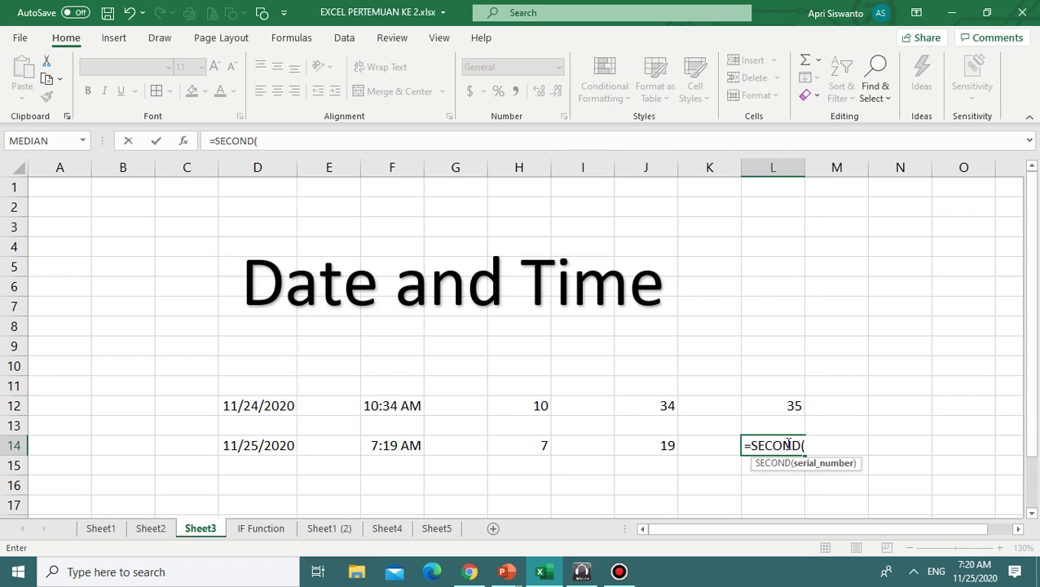
{"action": "left_click", "coordinate": [398, 447]}
{"action": "type", "text": ")"}
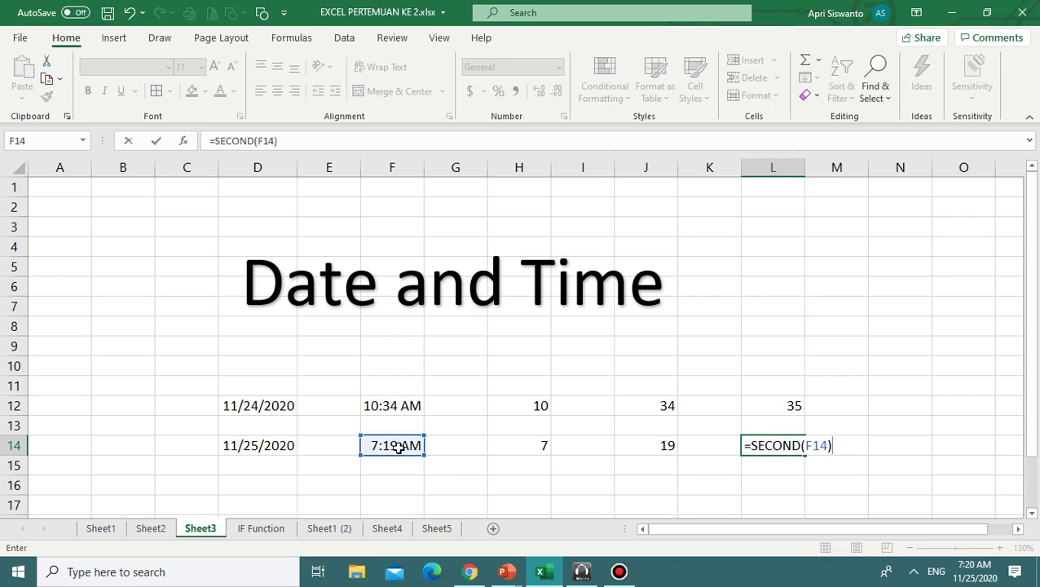
{"action": "key", "text": "Return"}
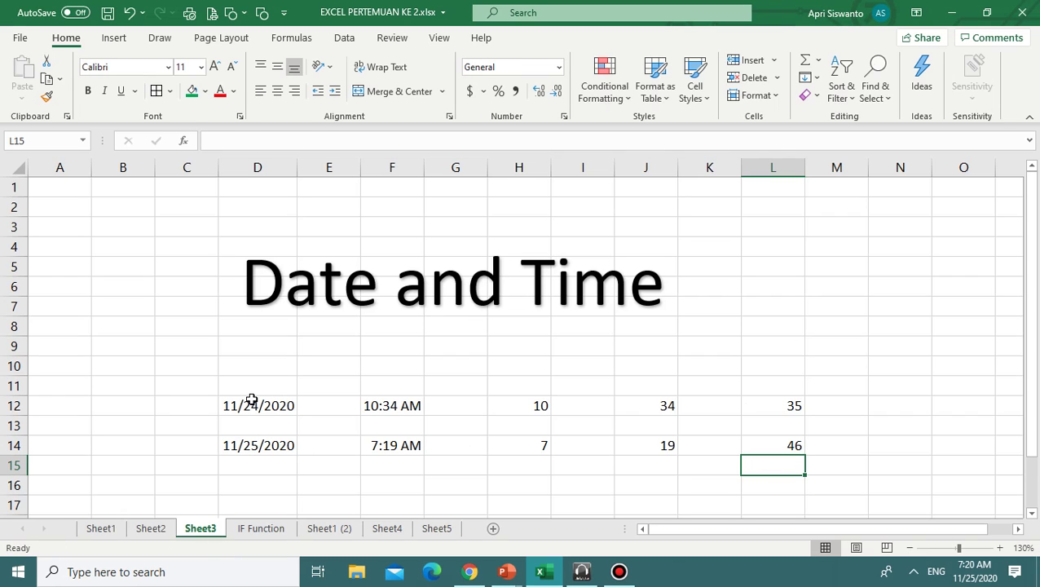
Switch to the IF Function sheet and examine the Item, Qty, Harga and Subtotal columns of the home supplies budget table.
{"action": "left_click", "coordinate": [261, 528]}
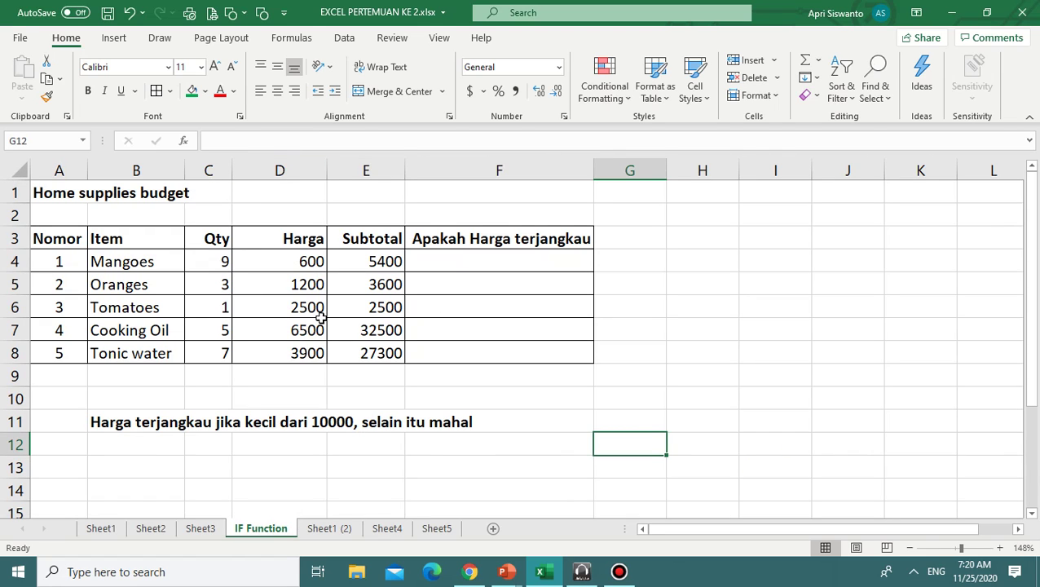
{"action": "left_click", "coordinate": [122, 259]}
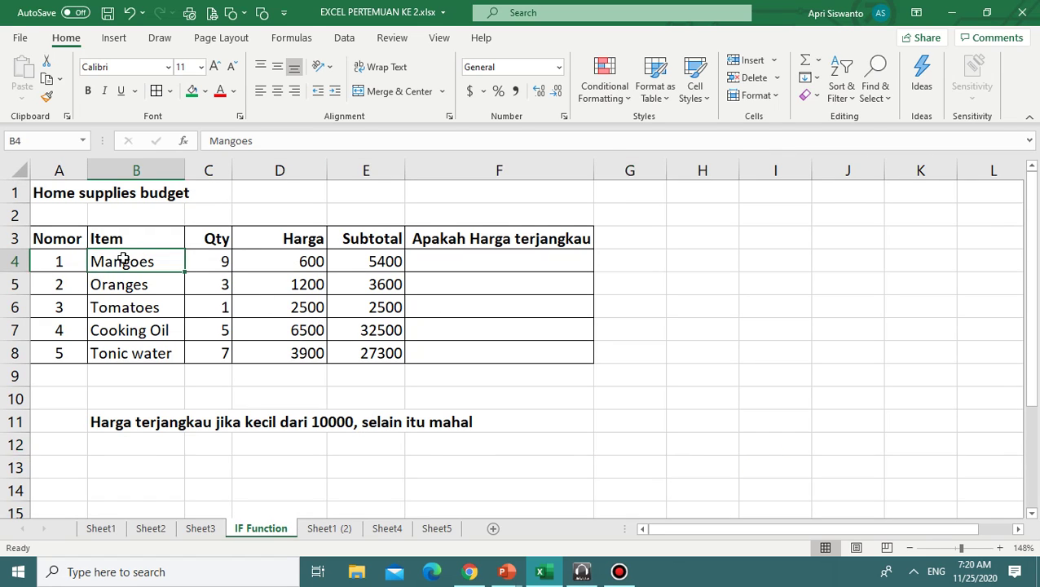
{"action": "left_click", "coordinate": [118, 306]}
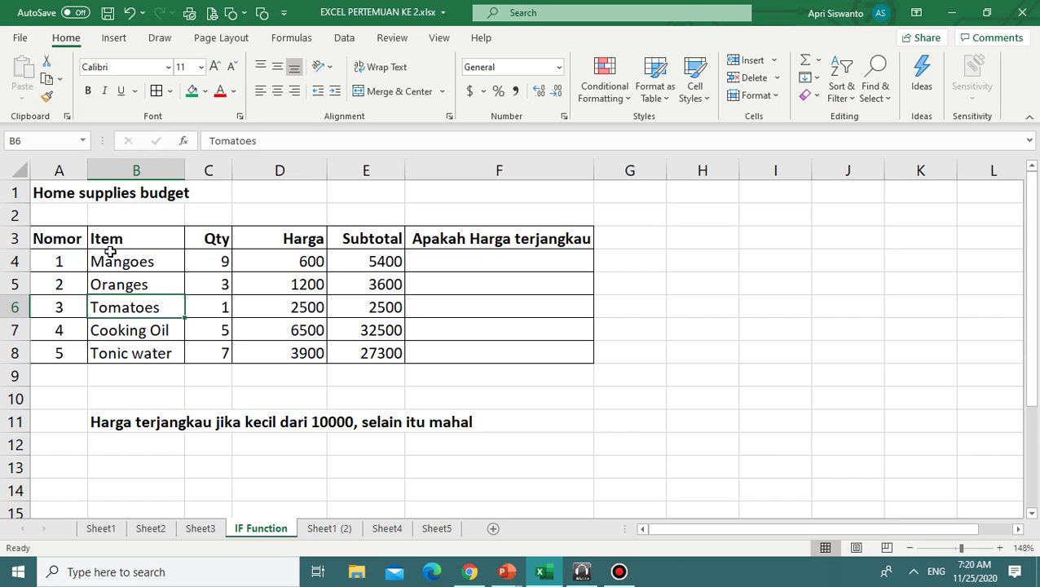
{"action": "left_click", "coordinate": [122, 196]}
{"action": "left_click", "coordinate": [108, 259]}
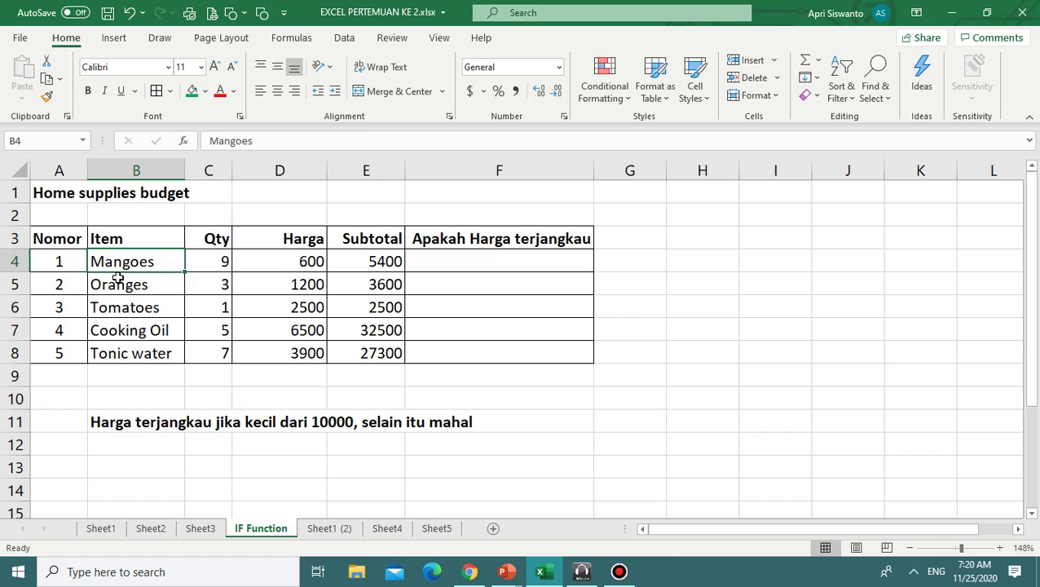
{"action": "left_click", "coordinate": [118, 283]}
{"action": "left_click", "coordinate": [119, 308]}
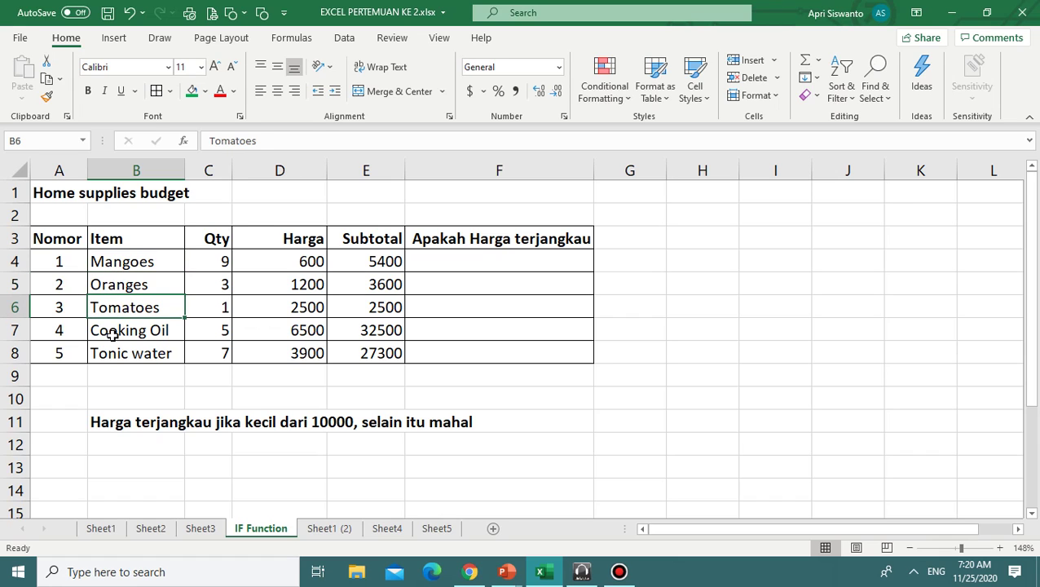
{"action": "left_click", "coordinate": [112, 334]}
{"action": "left_click", "coordinate": [107, 355]}
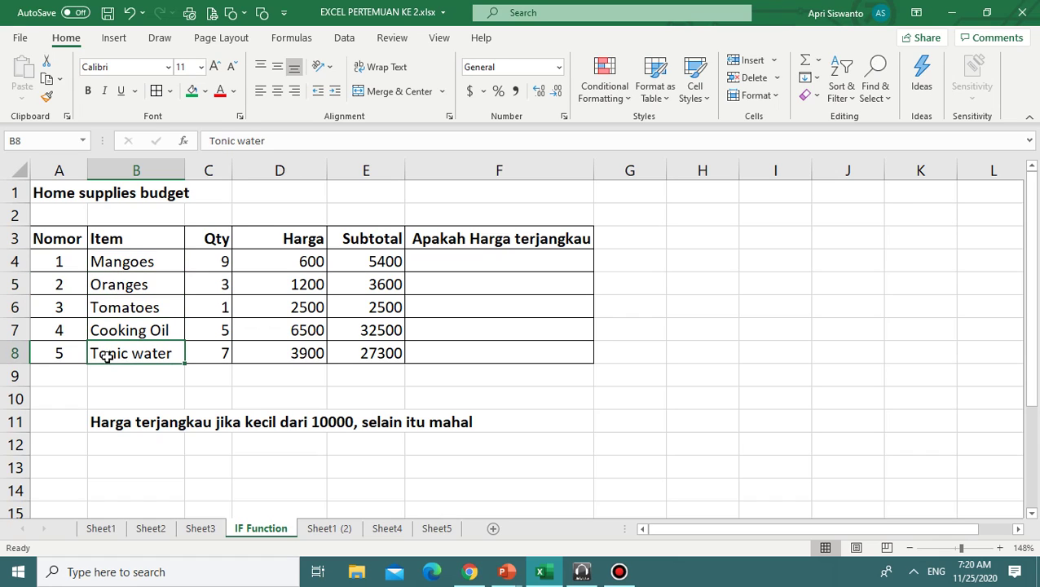
{"action": "left_click", "coordinate": [203, 260]}
{"action": "left_click", "coordinate": [208, 287]}
{"action": "left_click", "coordinate": [206, 303]}
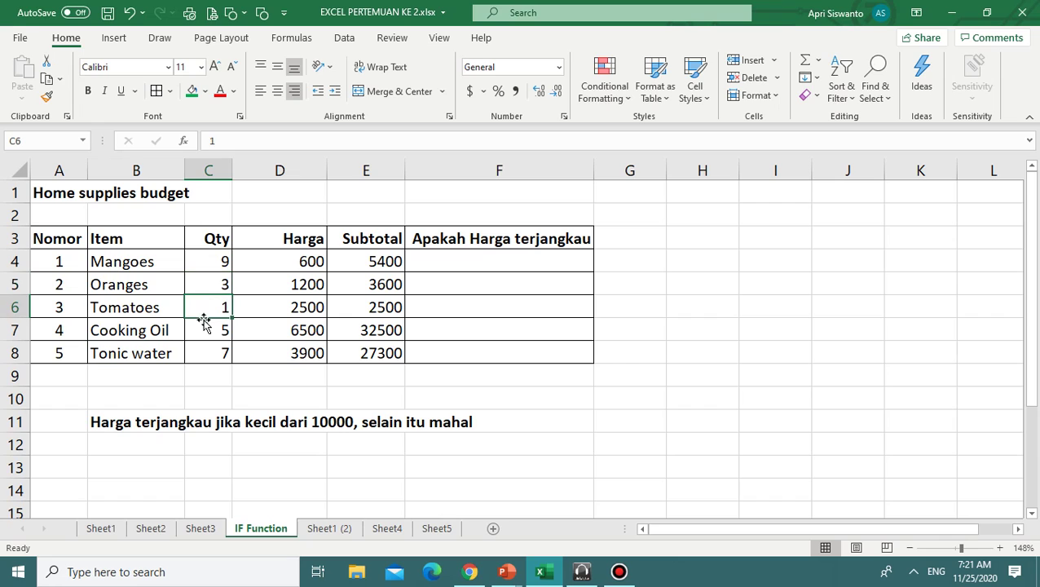
{"action": "left_click", "coordinate": [270, 266]}
{"action": "left_click", "coordinate": [261, 328]}
{"action": "left_click", "coordinate": [258, 349]}
{"action": "left_click", "coordinate": [350, 260]}
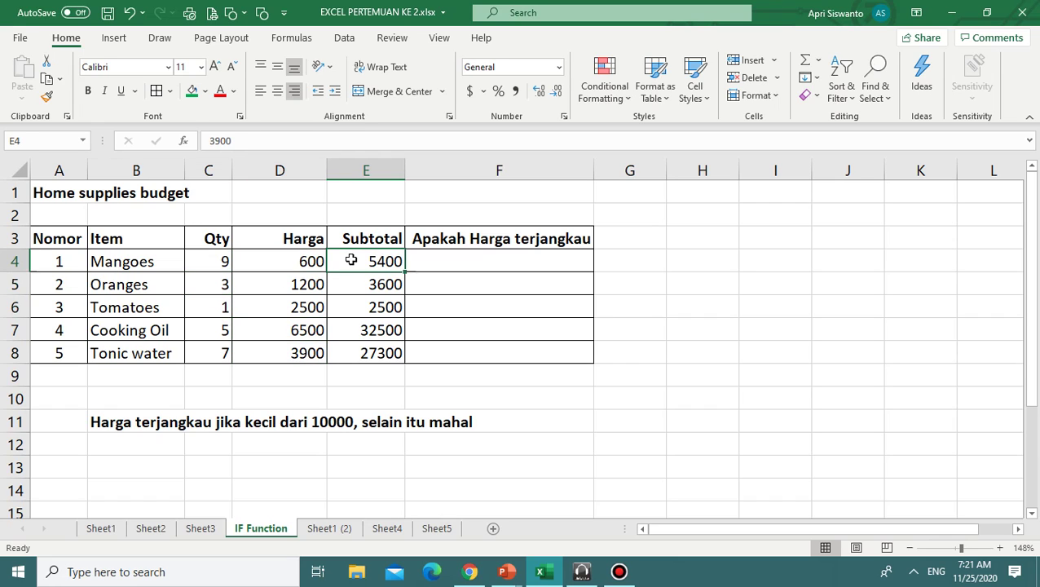
Clear the existing Subtotal formulas from cells E4 to E8.
{"action": "double_click", "coordinate": [395, 260]}
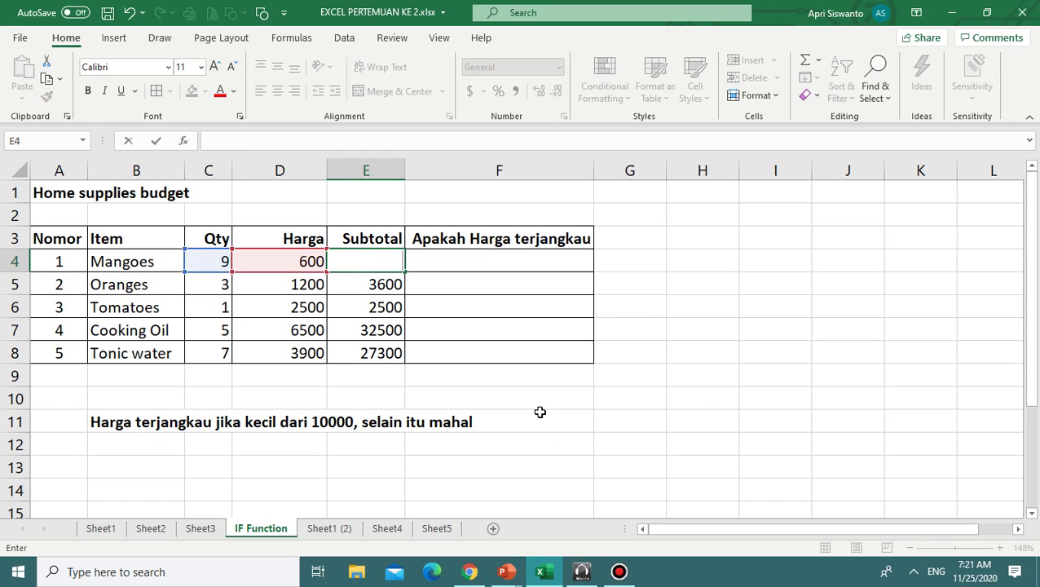
{"action": "left_click", "coordinate": [534, 411]}
{"action": "left_click_drag", "start_coordinate": [390, 282], "coordinate": [389, 352]}
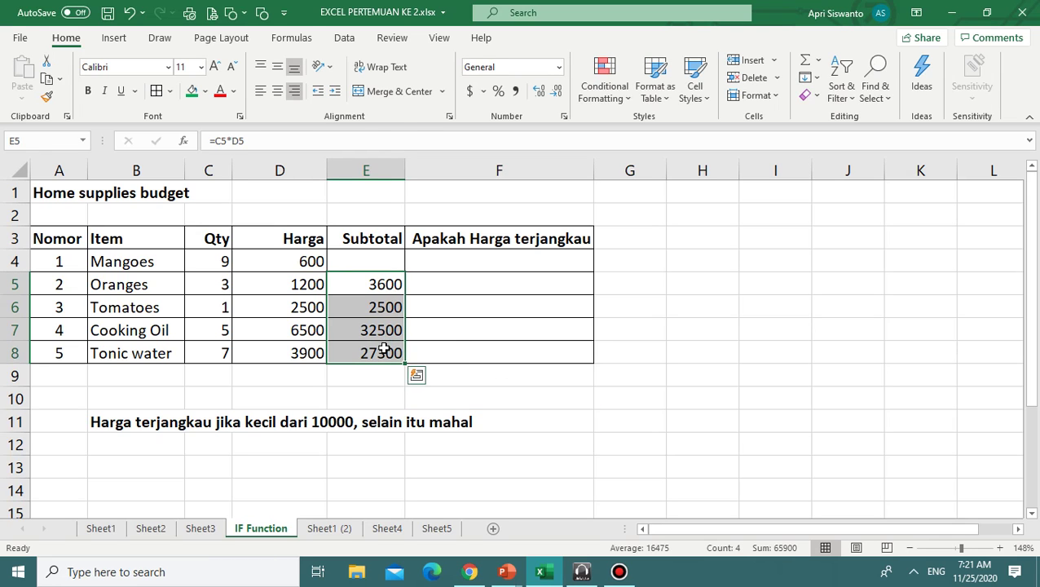
{"action": "key", "text": "Delete"}
Enter =C4*D4 in cell E4 to calculate the Mangoes subtotal from quantity and price.
{"action": "left_click", "coordinate": [376, 246]}
{"action": "left_click", "coordinate": [376, 262]}
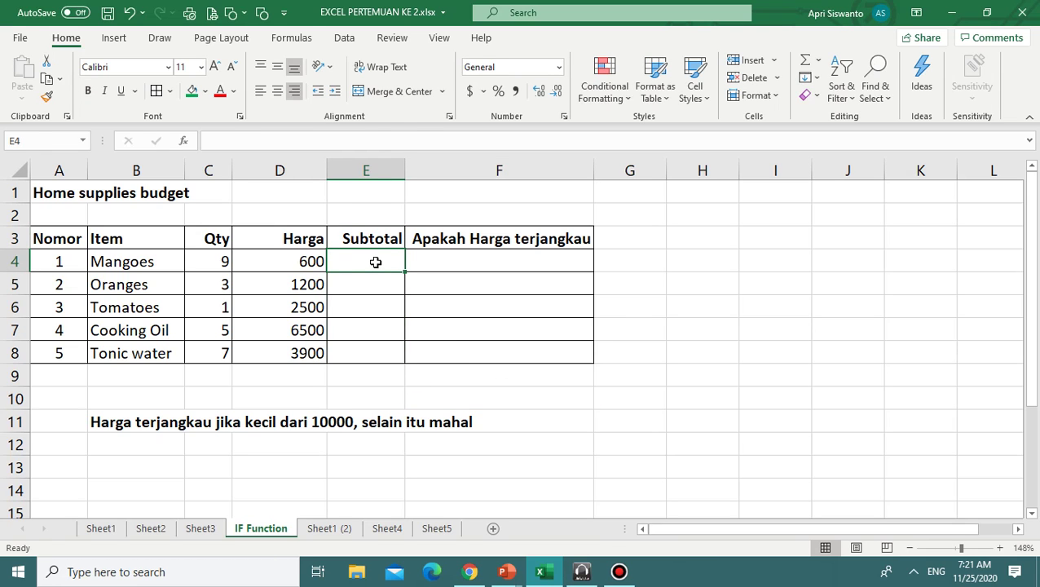
{"action": "type", "text": "="}
{"action": "left_click", "coordinate": [220, 261]}
{"action": "type", "text": "*"}
{"action": "left_click", "coordinate": [288, 258]}
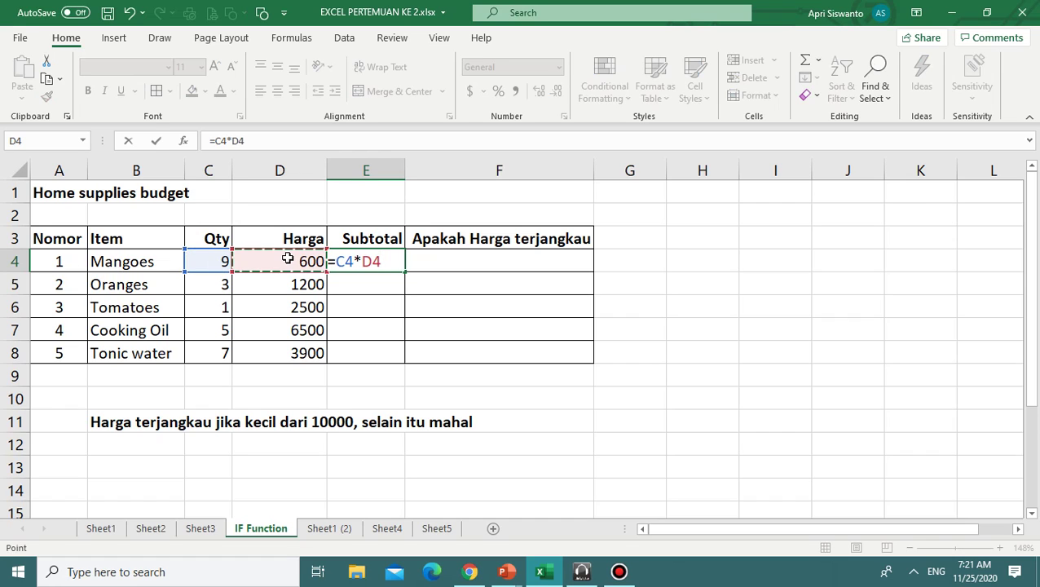
{"action": "key", "text": "Return"}
Copy the subtotal formula from E4 down through E8 for the remaining items.
{"action": "left_click", "coordinate": [363, 261]}
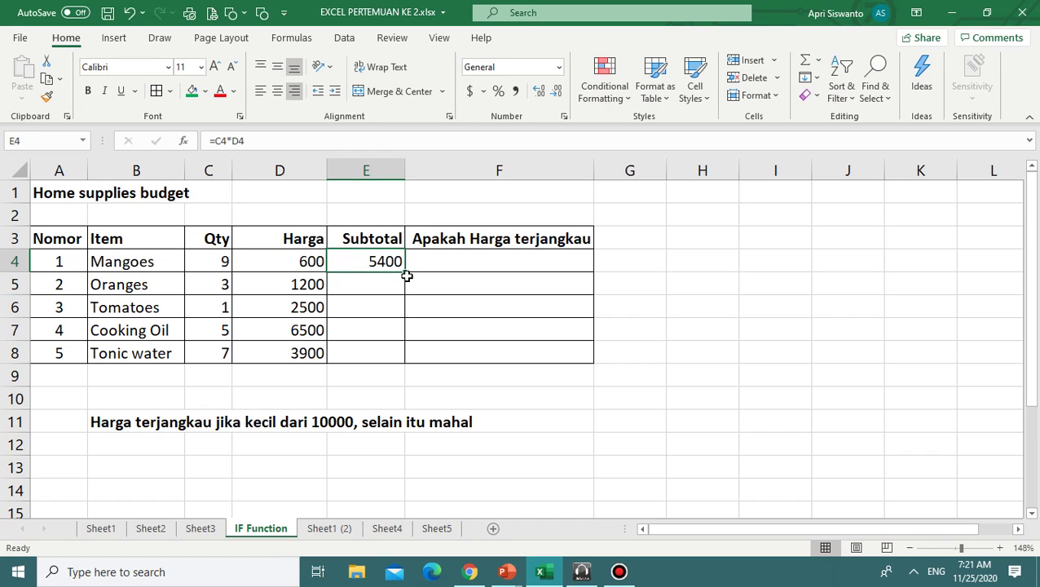
{"action": "left_click_drag", "start_coordinate": [403, 272], "coordinate": [405, 359]}
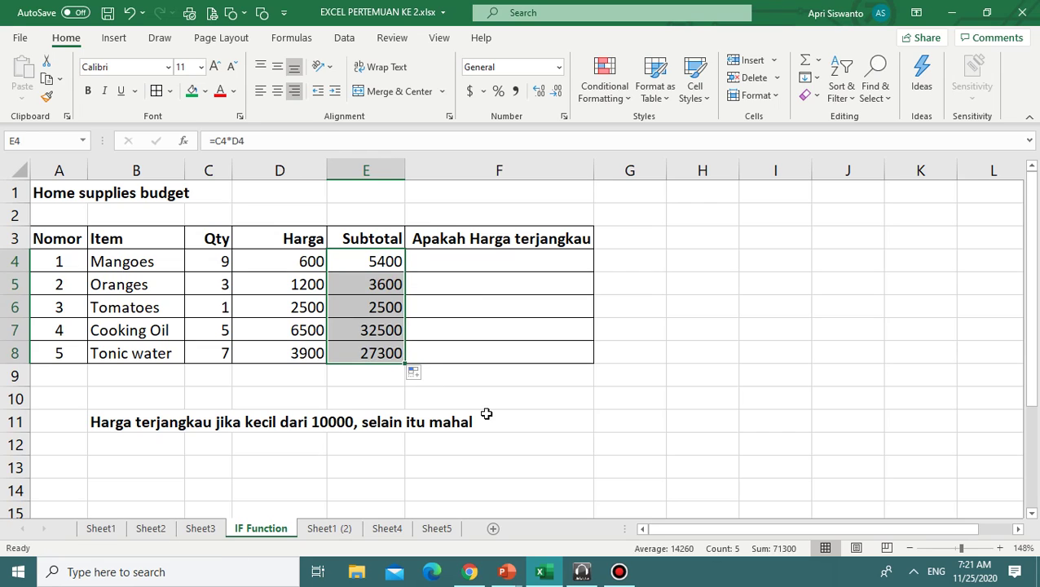
{"action": "left_click", "coordinate": [489, 397]}
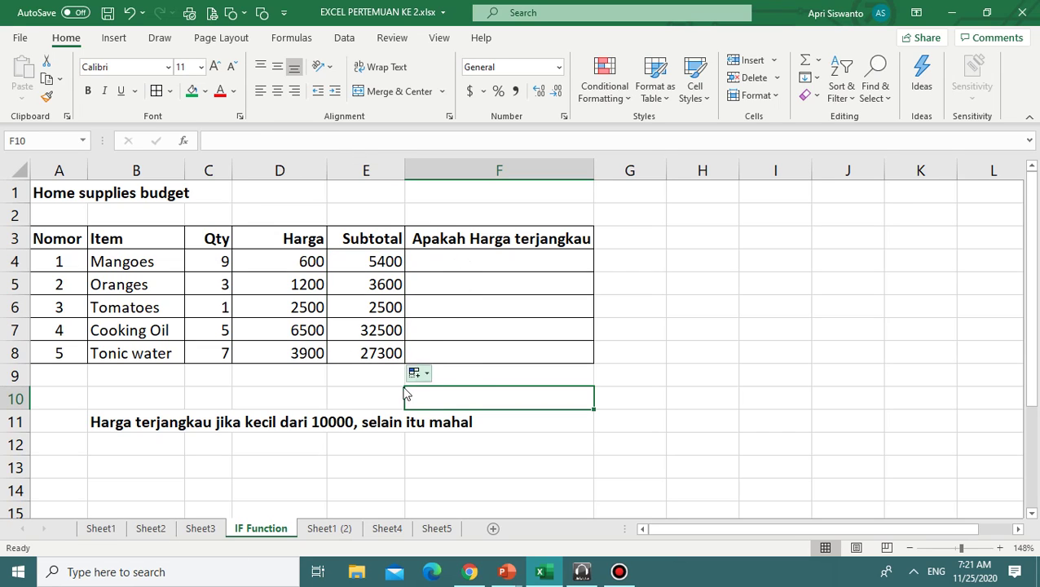
Enter =IF(E4<10000,"Terjangkau","Mahal") in cell F4, following the price rule in row 11, and review the formula.
{"action": "left_click", "coordinate": [141, 422]}
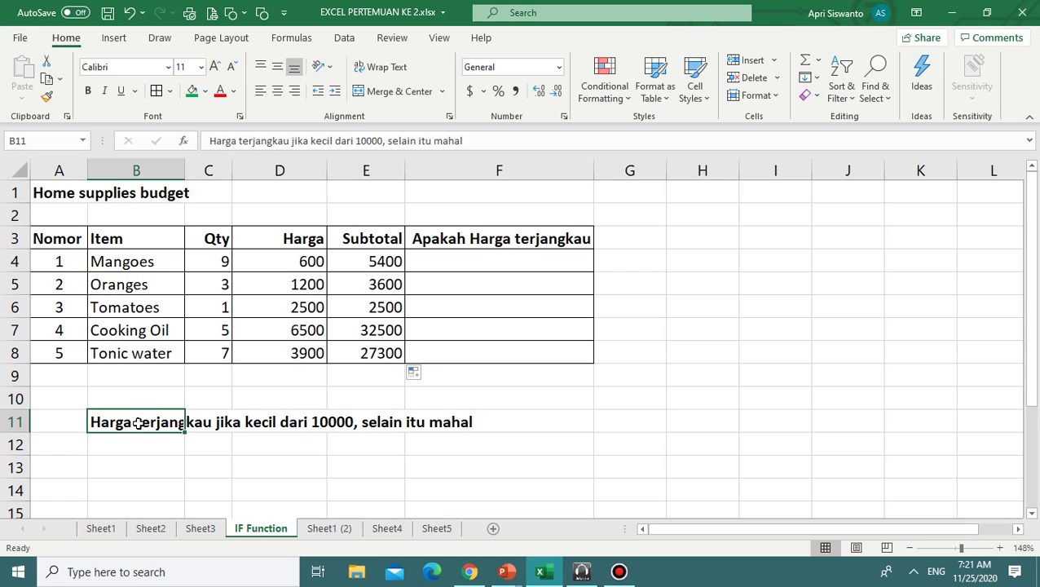
{"action": "left_click", "coordinate": [287, 422]}
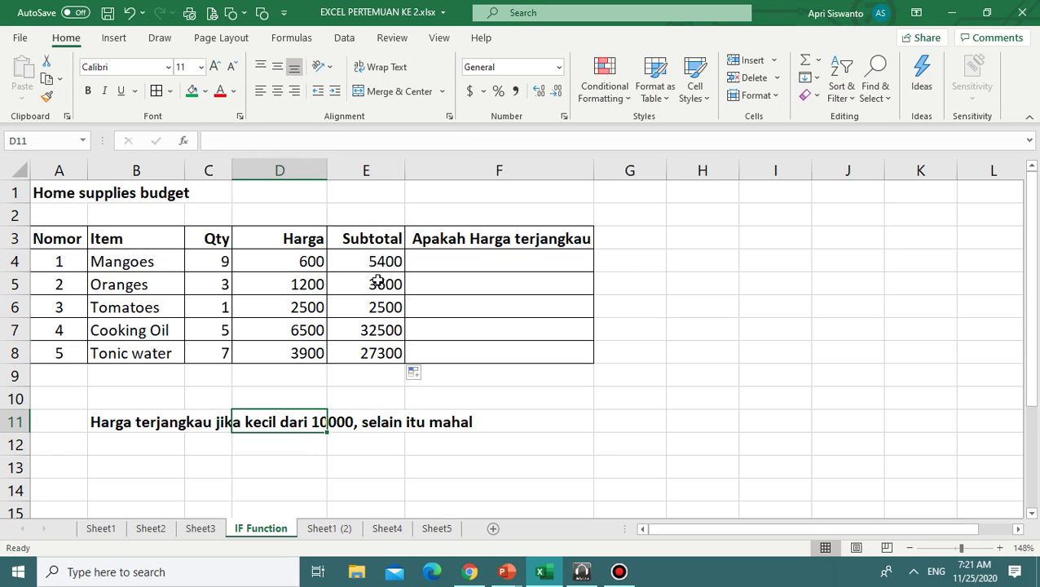
{"action": "left_click", "coordinate": [447, 260]}
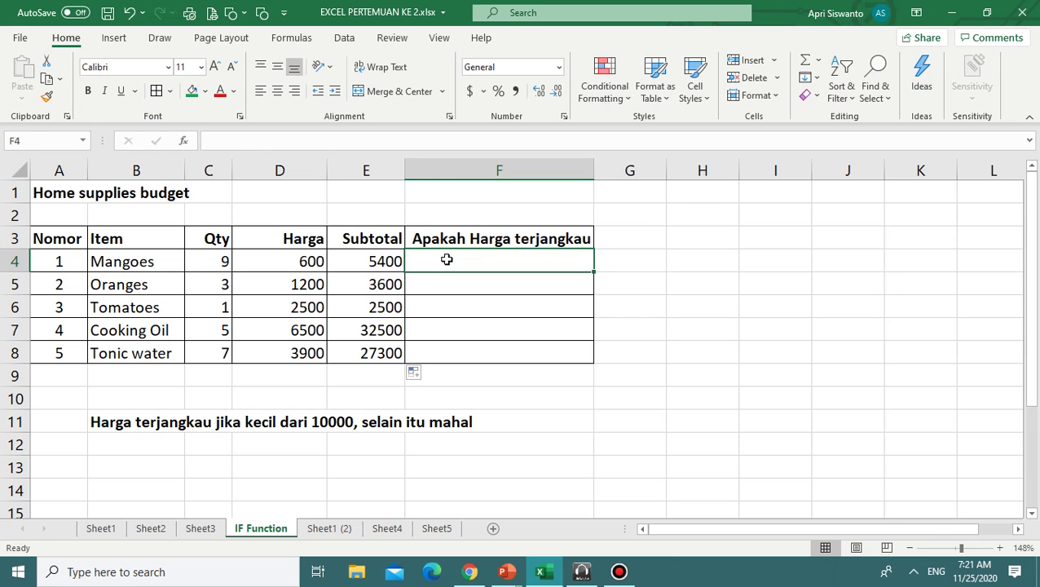
{"action": "type", "text": "=i"}
{"action": "type", "text": "f"}
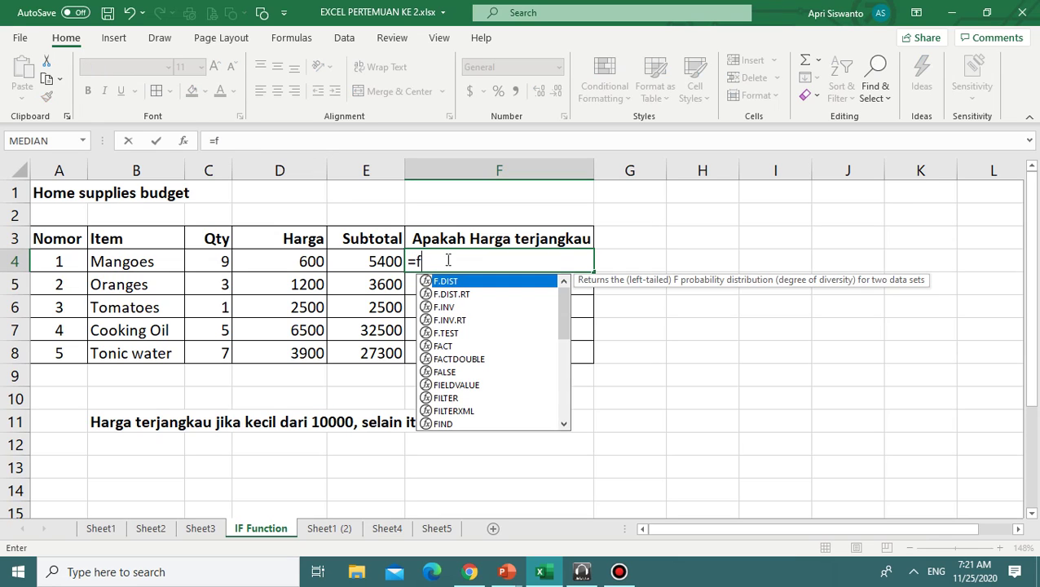
{"action": "key", "text": "BackSpace"}
{"action": "type", "text": "if"}
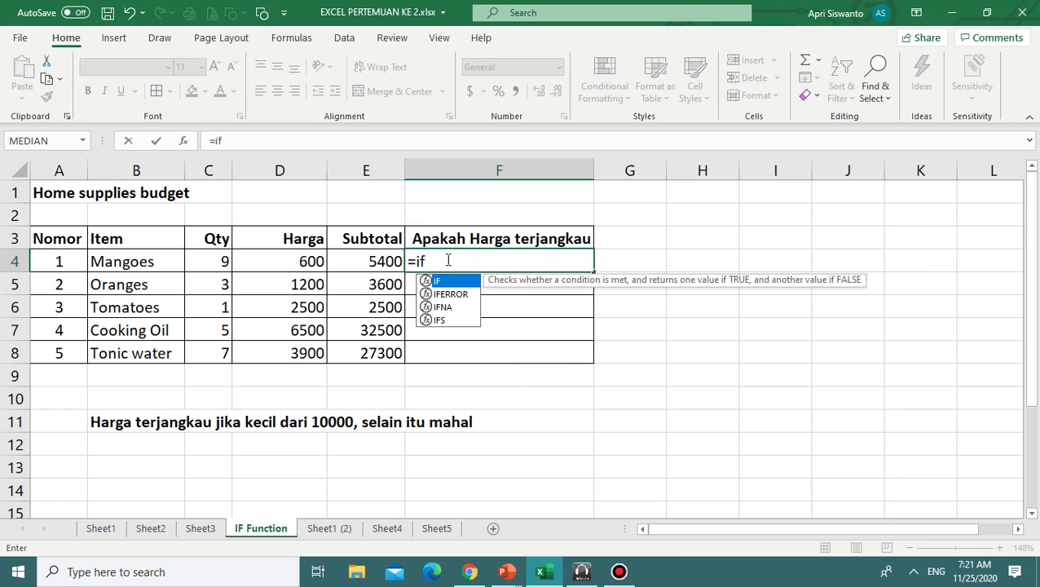
{"action": "type", "text": "("}
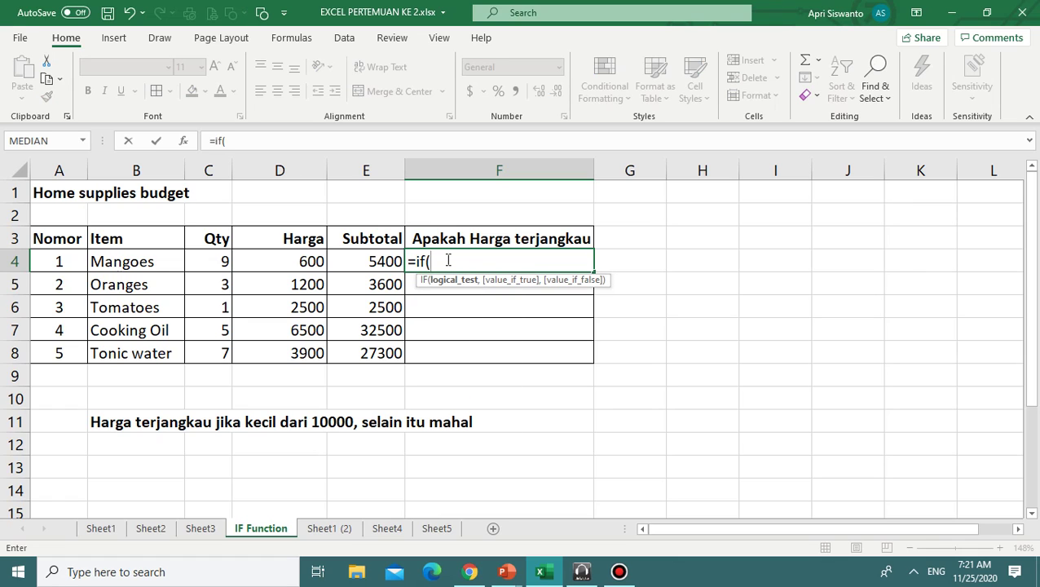
{"action": "left_click", "coordinate": [371, 260]}
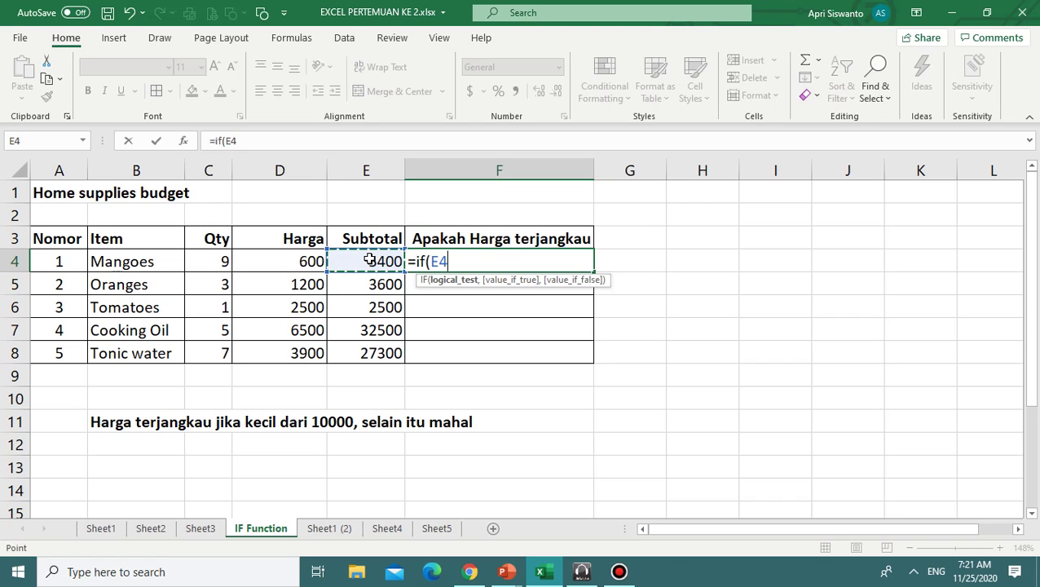
{"action": "type", "text": "<10000"}
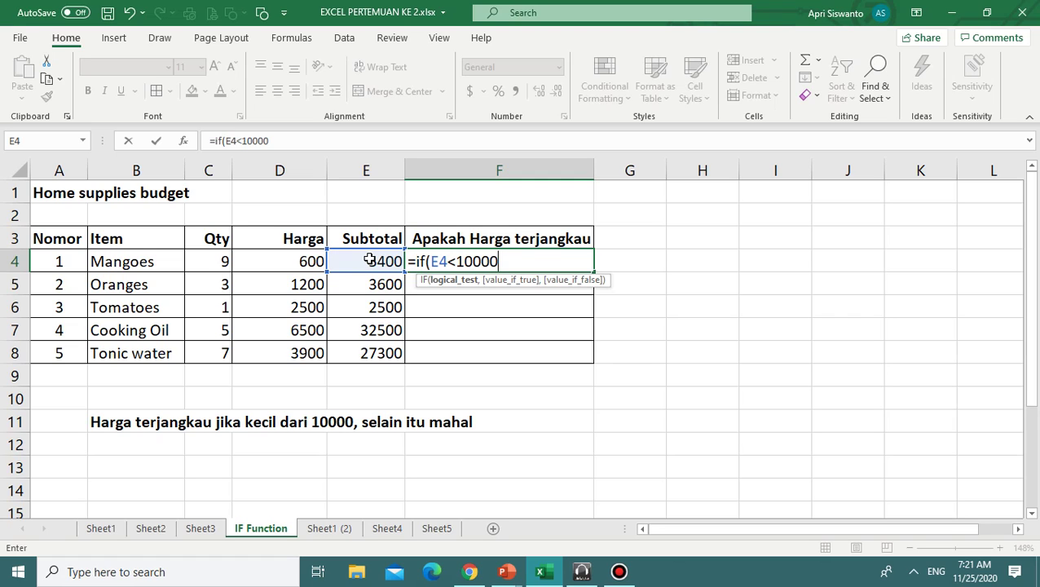
{"action": "type", "text": ",\"Te"}
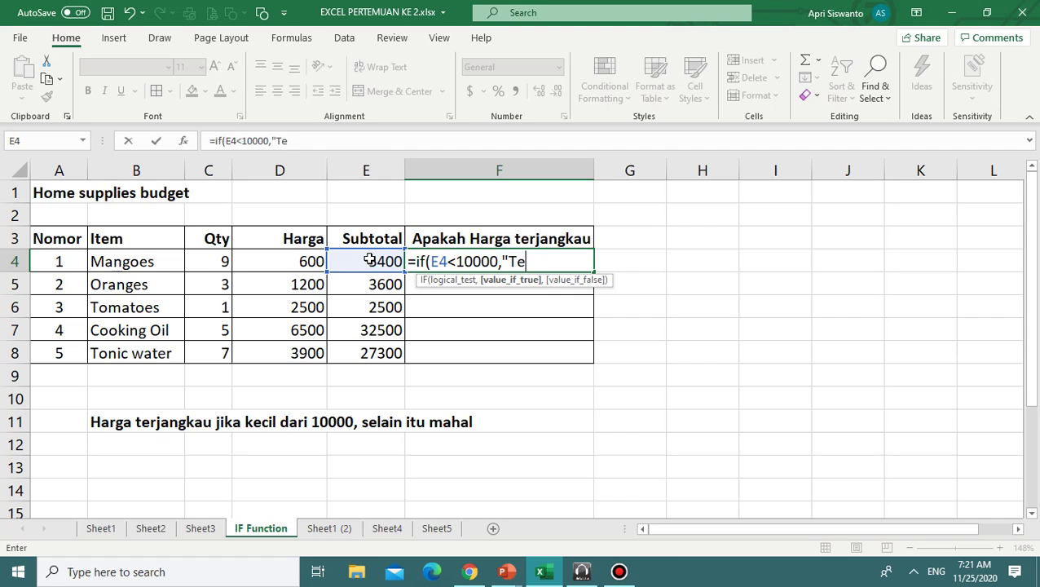
{"action": "type", "text": "rjangkau"}
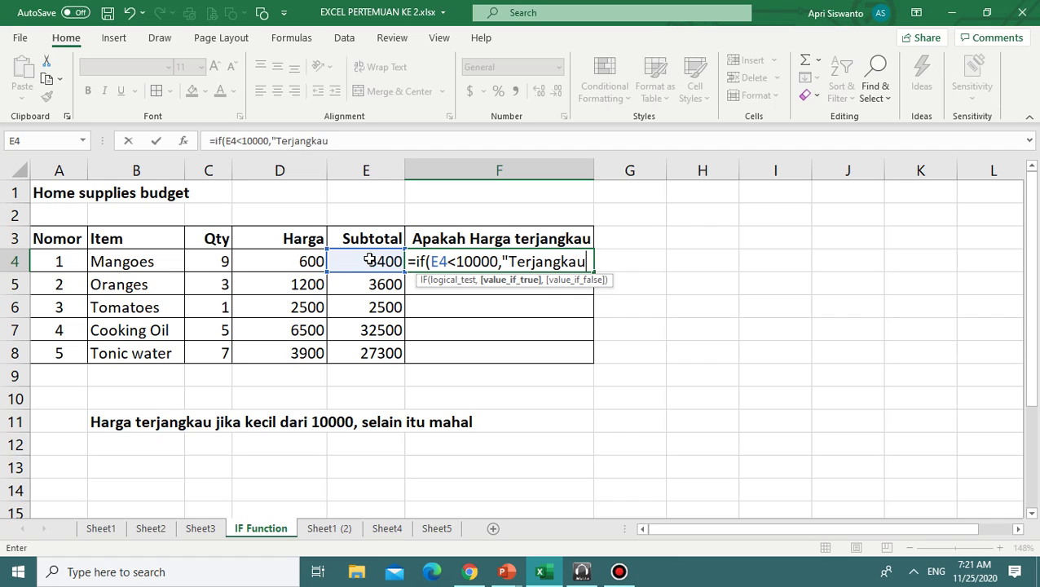
{"action": "type", "text": "\","}
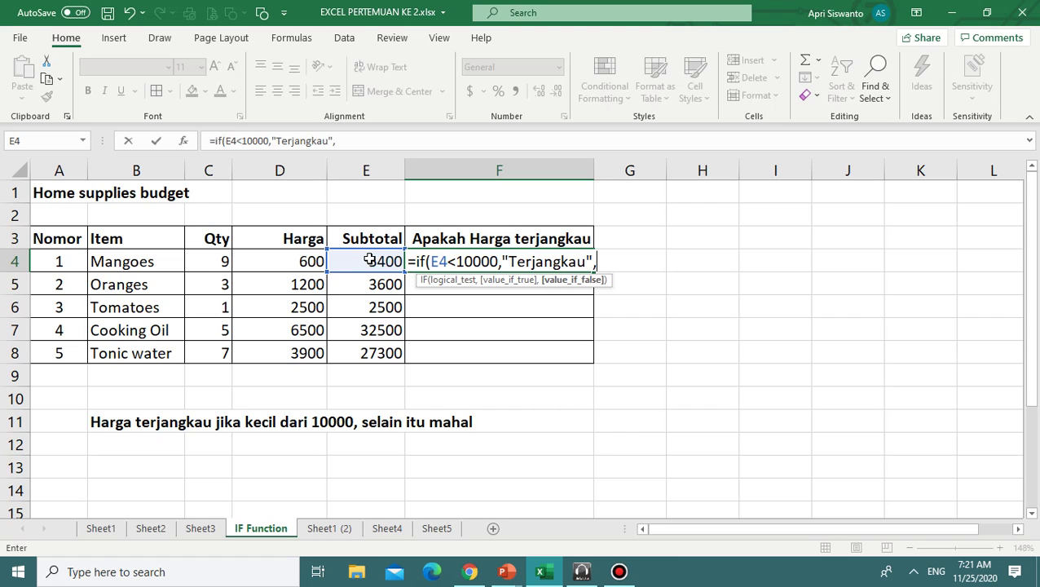
{"action": "type", "text": "\"Mah"}
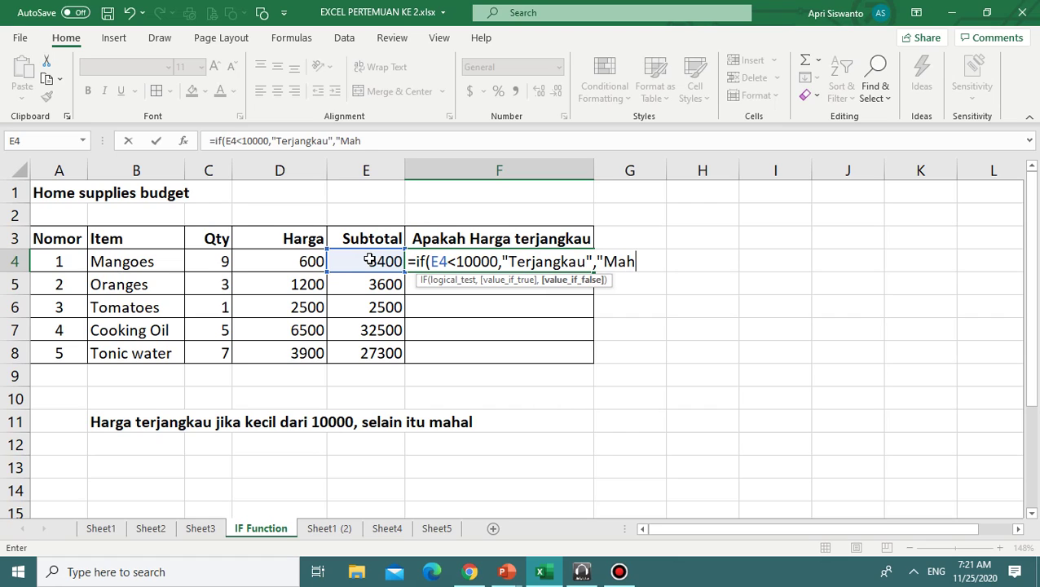
{"action": "type", "text": "al\")"}
{"action": "key", "text": "Return"}
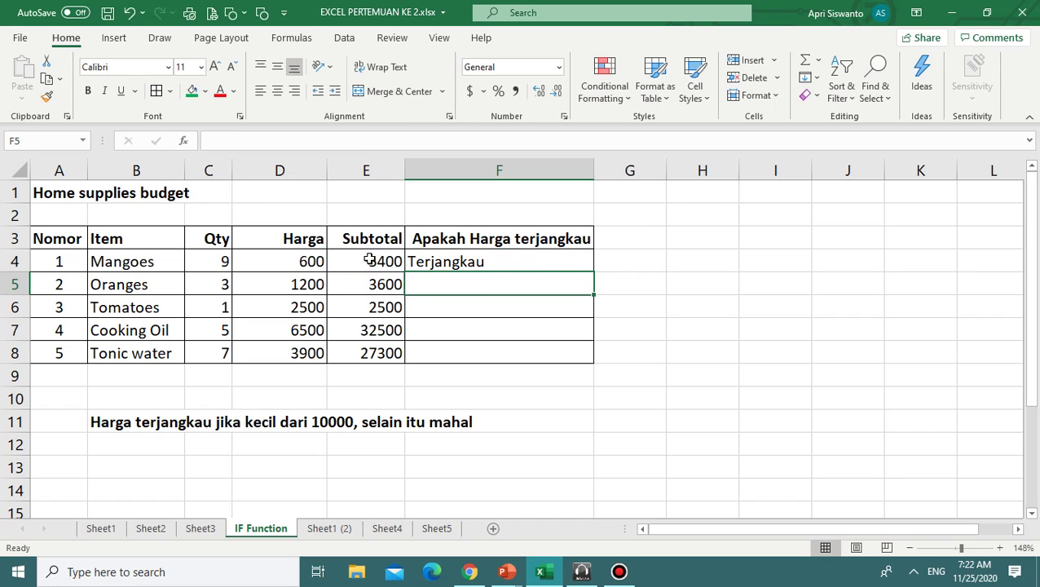
{"action": "left_click", "coordinate": [430, 262]}
{"action": "left_click", "coordinate": [397, 140]}
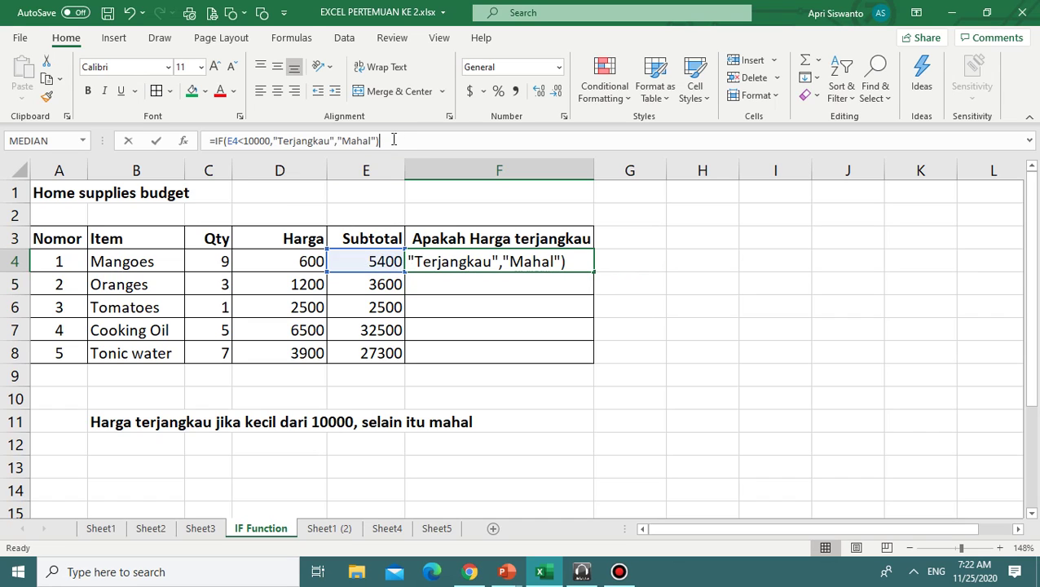
Commit the IF formula in F4, copy it down through F8, and check the results for Cooking Oil and Tonic water.
{"action": "left_click_drag", "start_coordinate": [397, 140], "coordinate": [209, 141]}
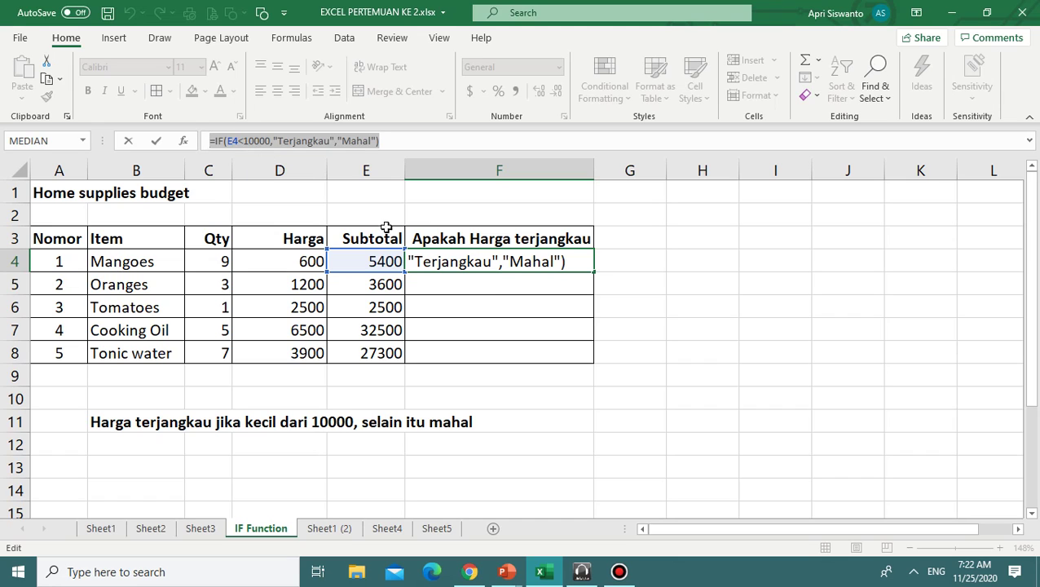
{"action": "key", "text": "Return"}
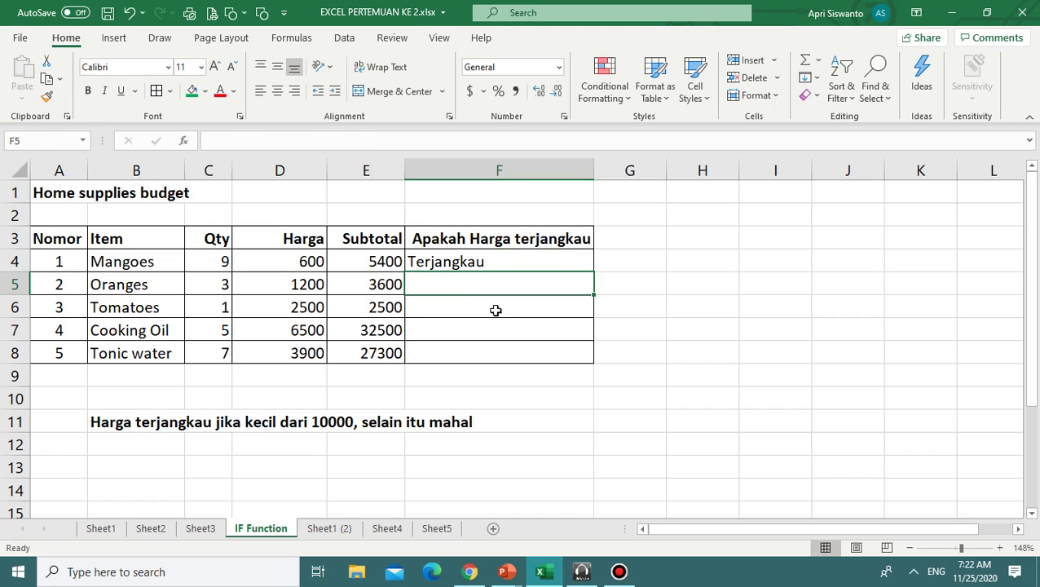
{"action": "left_click", "coordinate": [481, 263]}
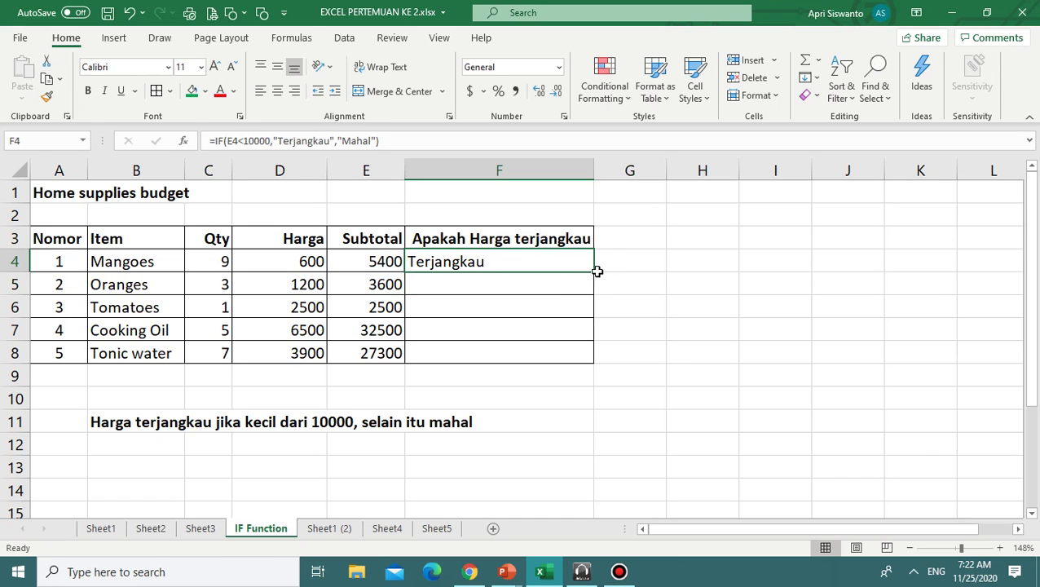
{"action": "left_click_drag", "start_coordinate": [593, 273], "coordinate": [591, 364]}
{"action": "left_click", "coordinate": [668, 362]}
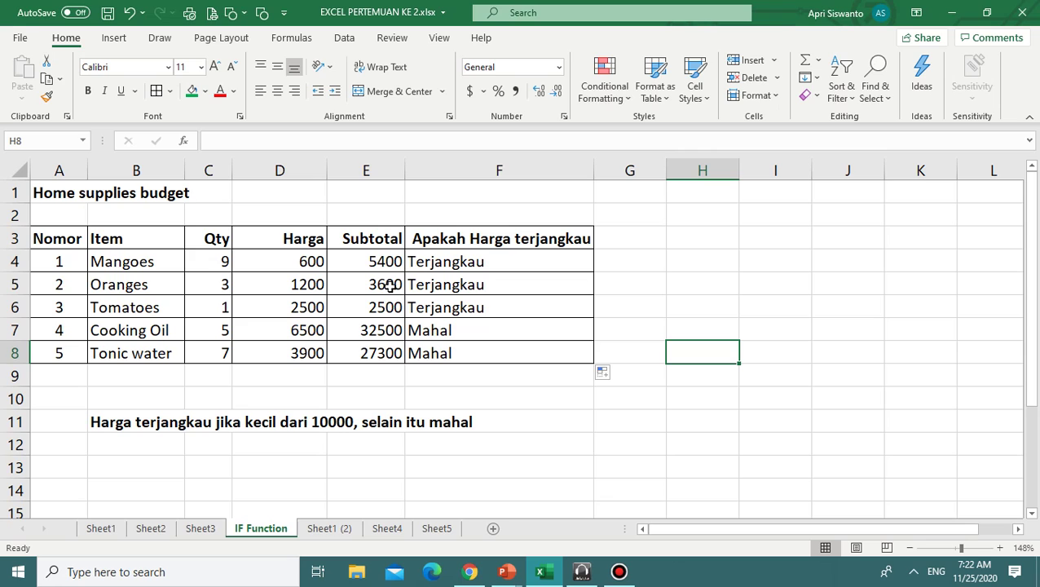
{"action": "left_click", "coordinate": [466, 325]}
{"action": "left_click", "coordinate": [457, 349]}
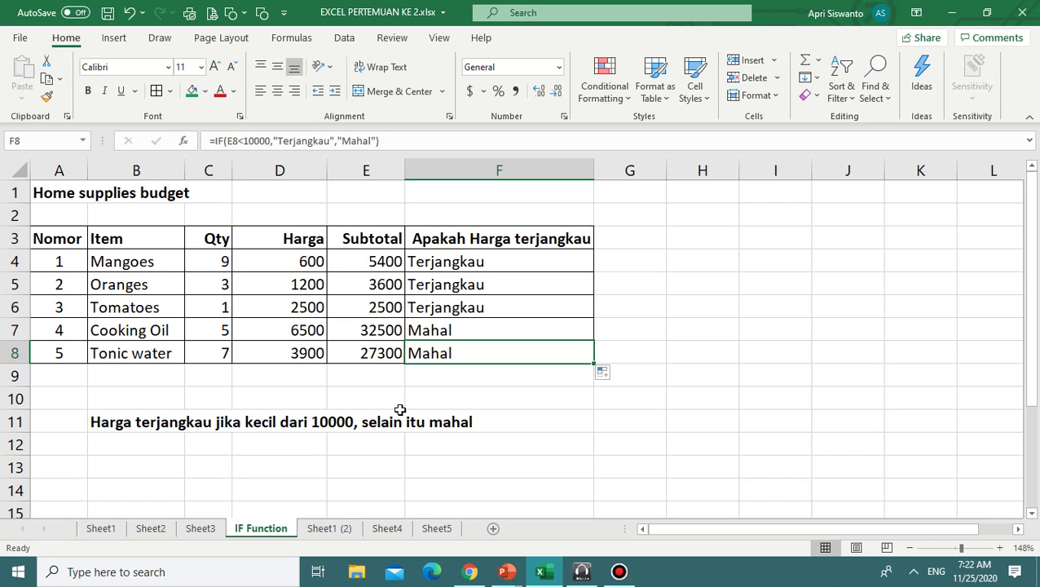
On Sheet1 (2), clear the Tahun Masuk, Lama Kerja, Status Kerja and Status Nikah entries in D6:G15.
{"action": "left_click", "coordinate": [311, 534]}
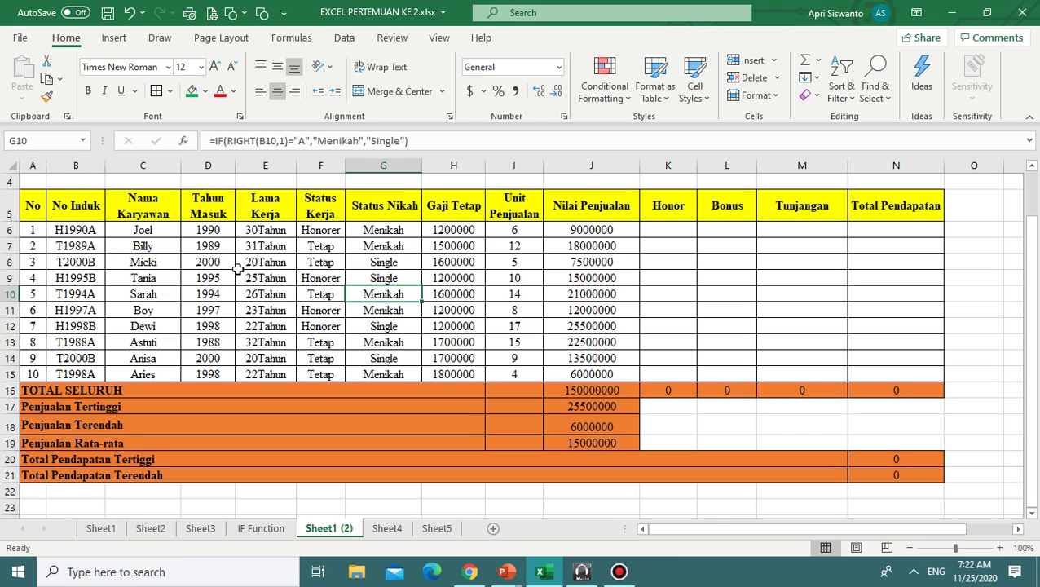
{"action": "mouse_move", "coordinate": [506, 572]}
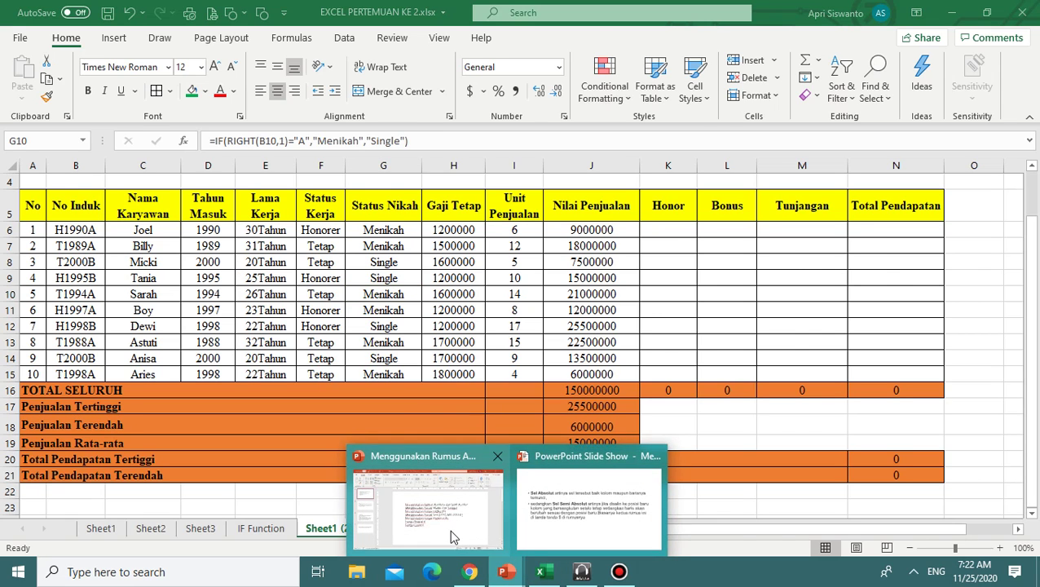
{"action": "mouse_move", "coordinate": [523, 536]}
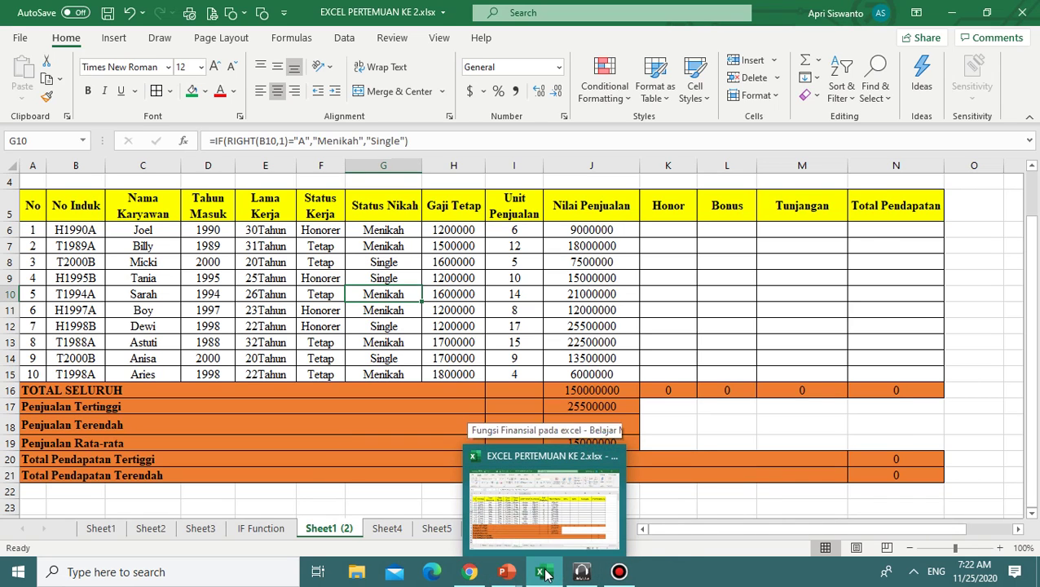
{"action": "left_click", "coordinate": [545, 574]}
{"action": "left_click", "coordinate": [545, 573]}
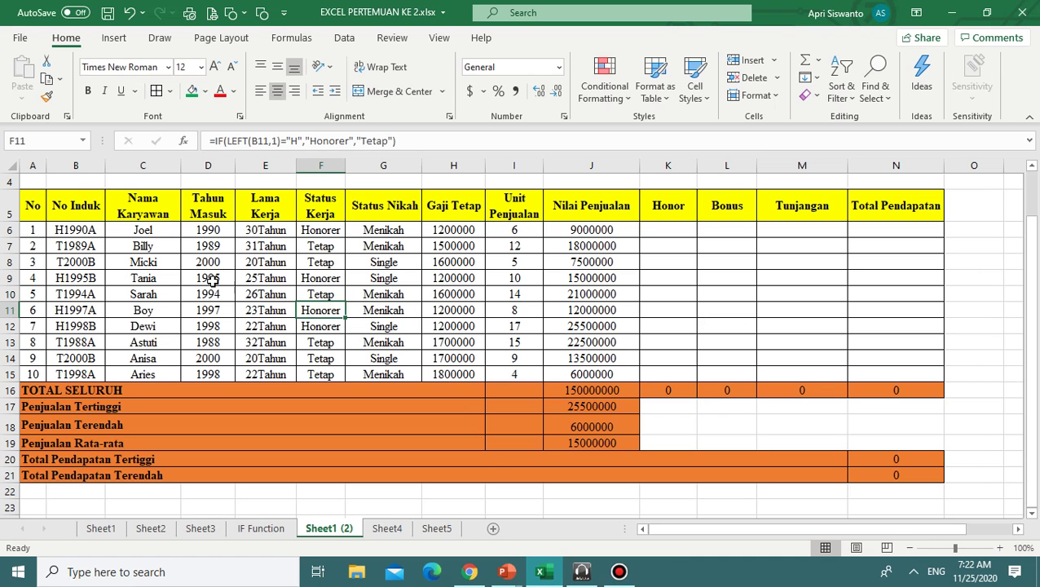
{"action": "left_click_drag", "start_coordinate": [209, 233], "coordinate": [203, 367]}
{"action": "key", "text": "Delete"}
{"action": "left_click_drag", "start_coordinate": [268, 230], "coordinate": [272, 370]}
{"action": "key", "text": "Delete"}
{"action": "left_click_drag", "start_coordinate": [326, 231], "coordinate": [325, 371]}
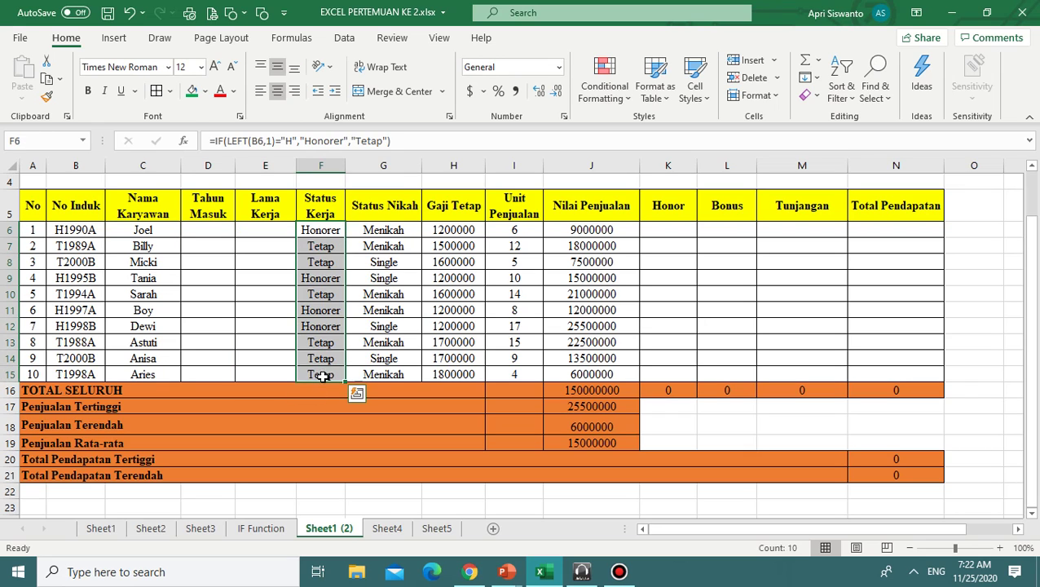
{"action": "key", "text": "Delete"}
{"action": "left_click_drag", "start_coordinate": [374, 234], "coordinate": [380, 373]}
{"action": "key", "text": "Delete"}
{"action": "left_click", "coordinate": [285, 373]}
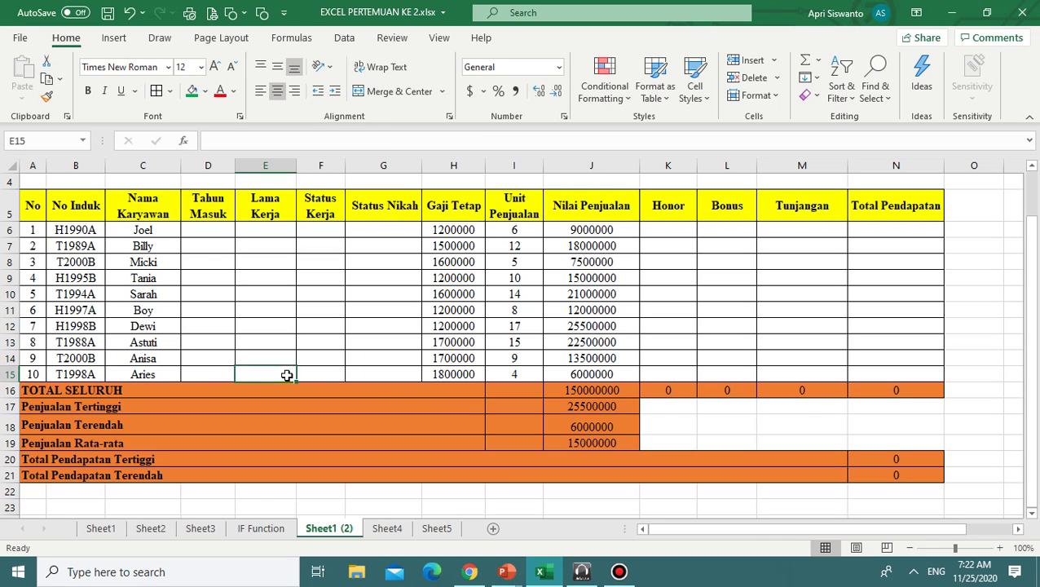
Examine the No Induk codes in column B as the source for the empty Tahun Masuk column.
{"action": "left_click", "coordinate": [205, 229]}
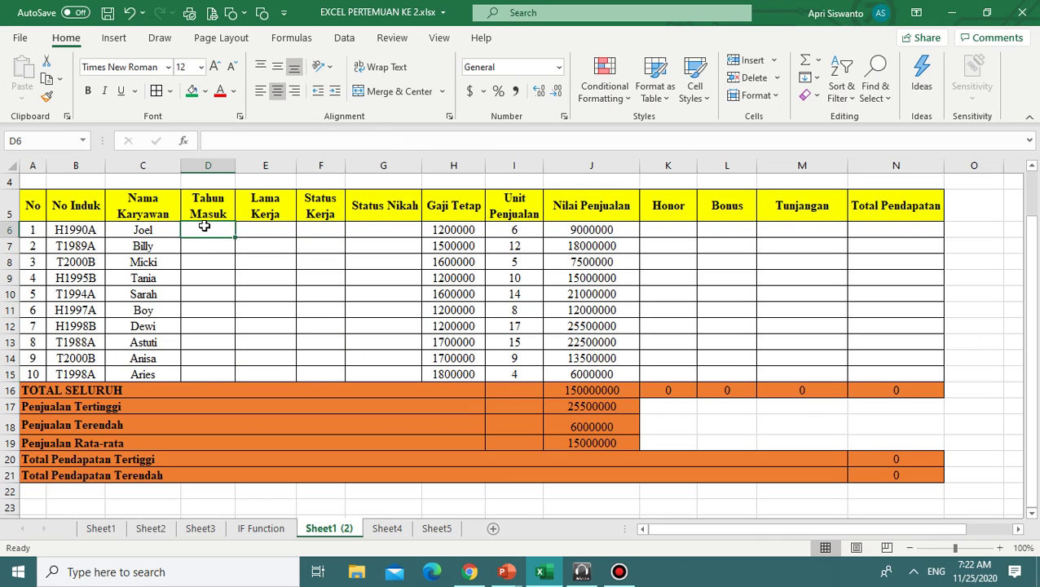
{"action": "left_click", "coordinate": [206, 261]}
{"action": "left_click", "coordinate": [206, 228]}
{"action": "left_click", "coordinate": [206, 261]}
{"action": "left_click", "coordinate": [208, 231]}
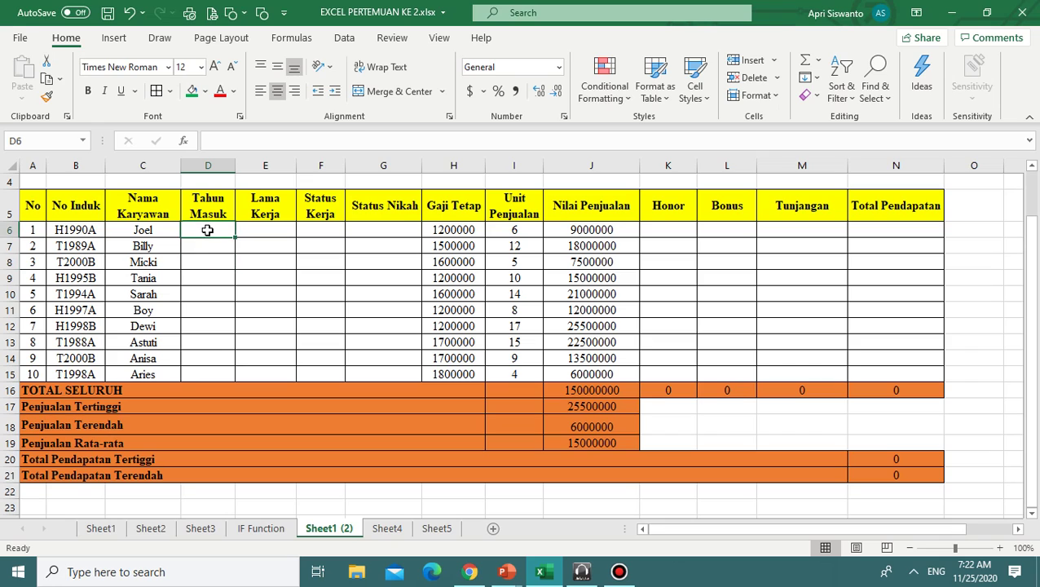
{"action": "left_click", "coordinate": [75, 244]}
{"action": "left_click", "coordinate": [238, 277]}
{"action": "left_click", "coordinate": [65, 229]}
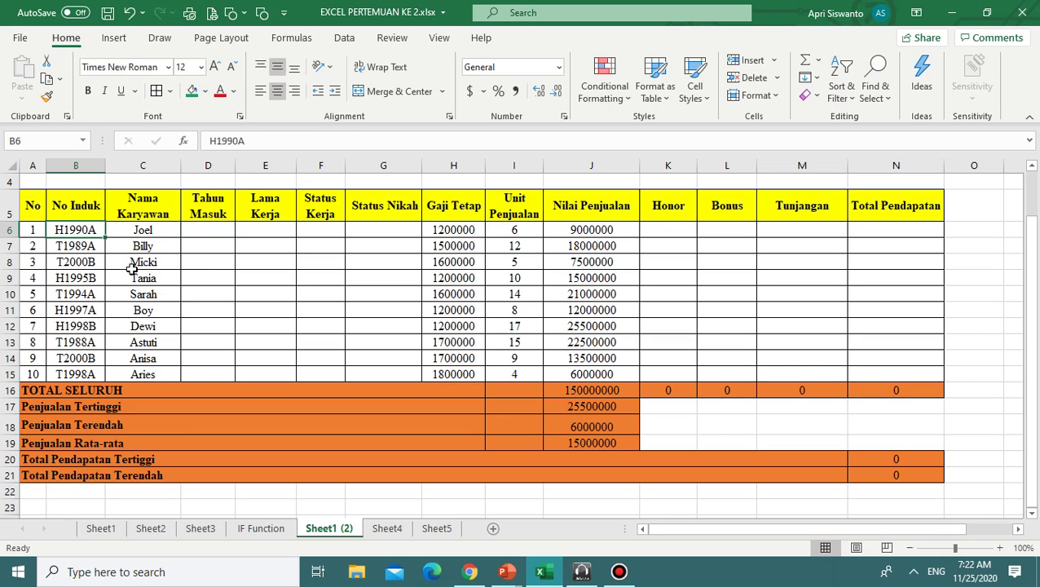
{"action": "left_click", "coordinate": [226, 280]}
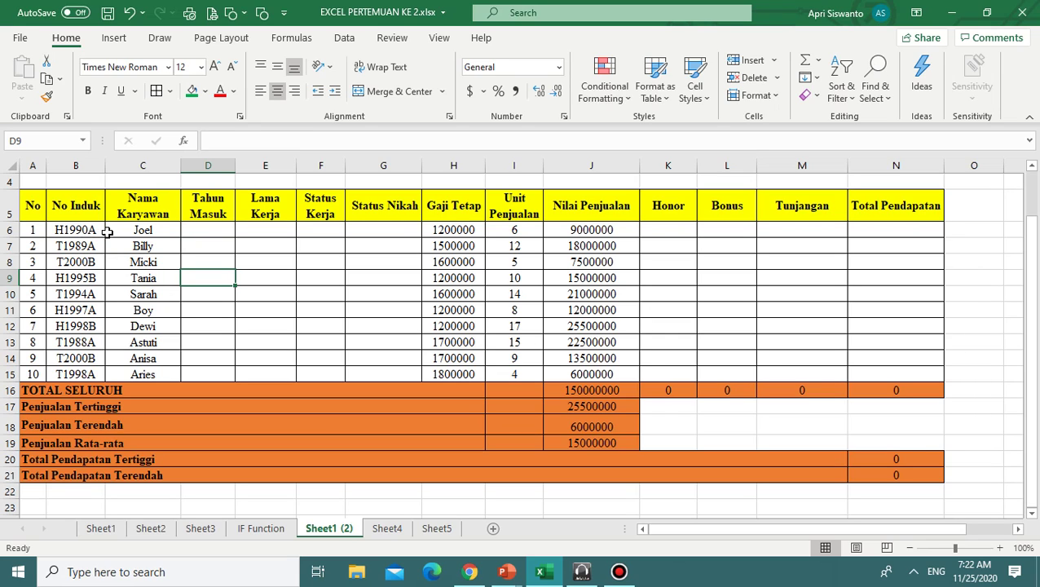
Enter =MID(B6,2,4) in cell D6 to extract the entry year from the first employee's No Induk.
{"action": "left_click", "coordinate": [198, 229]}
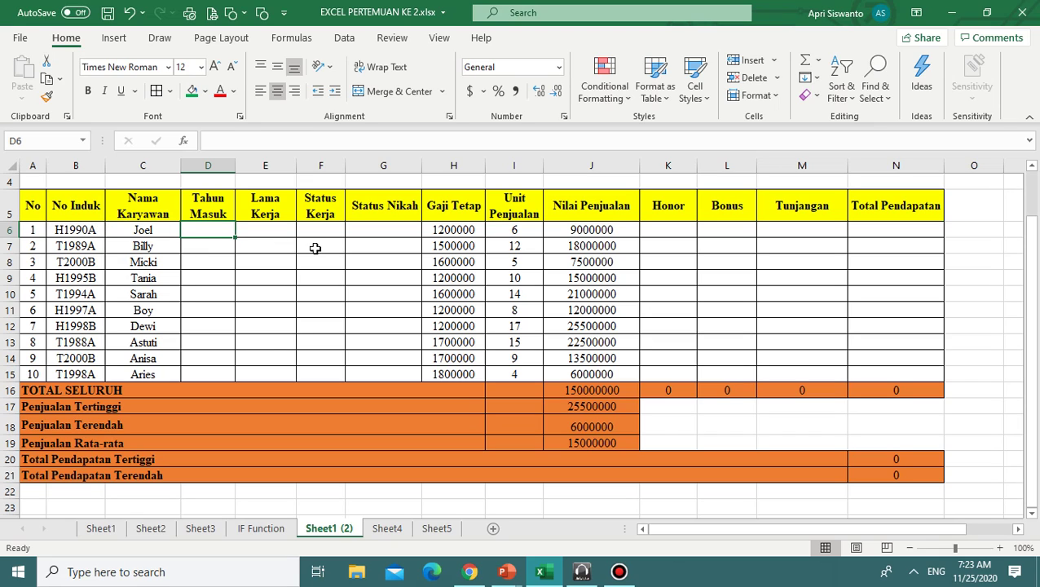
{"action": "type", "text": "="}
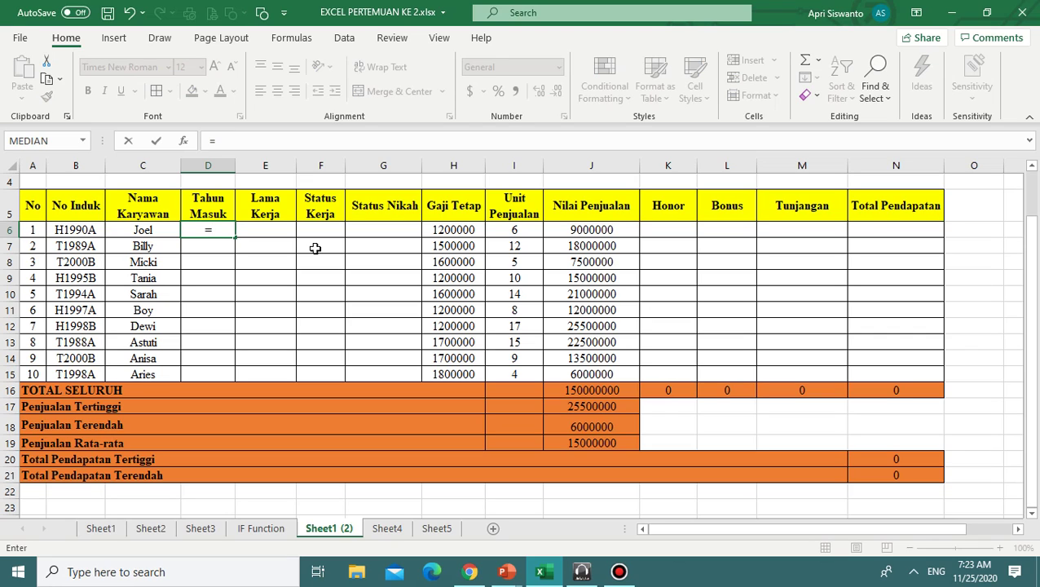
{"action": "type", "text": "mid"}
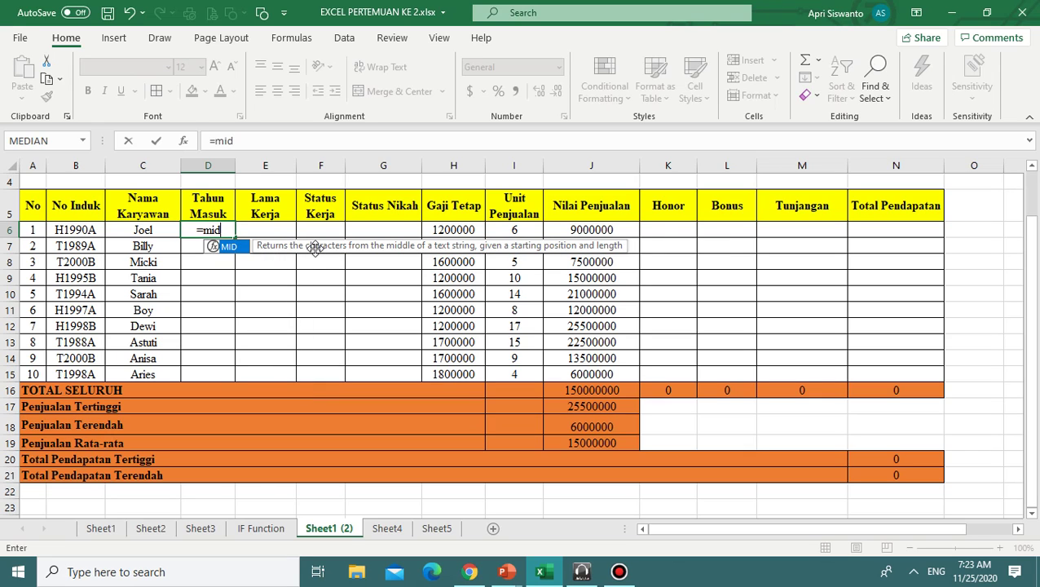
{"action": "key", "text": "BackSpace"}
{"action": "key", "text": "BackSpace"}
{"action": "key", "text": "BackSpace"}
{"action": "type", "text": "MI"}
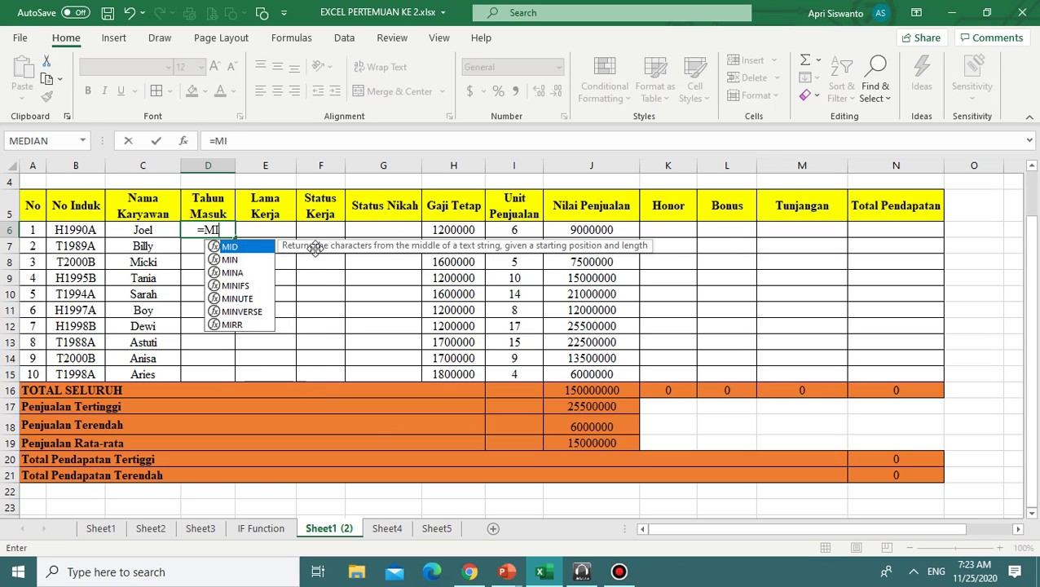
{"action": "type", "text": "D("}
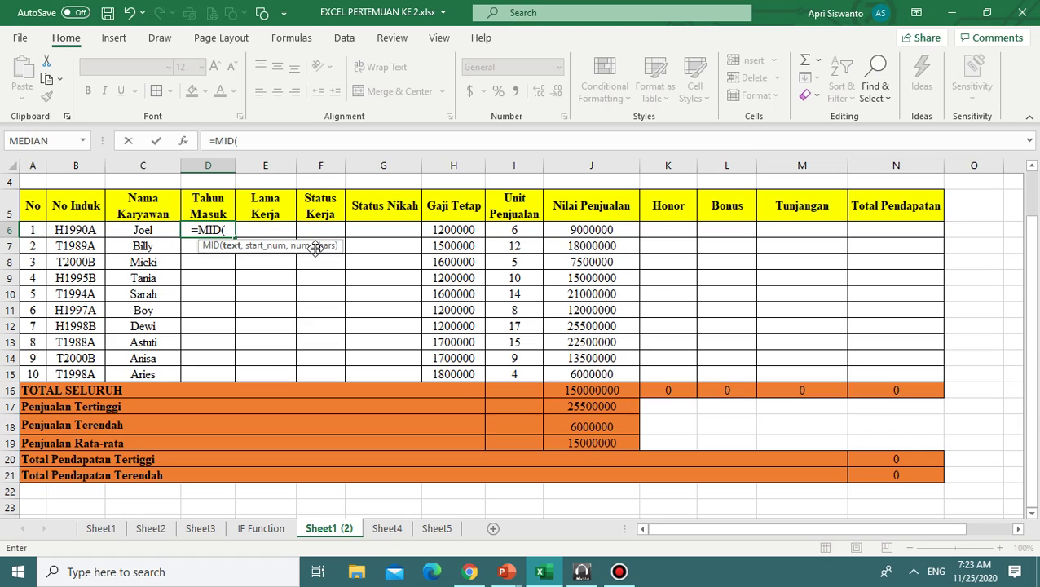
{"action": "left_click", "coordinate": [94, 231]}
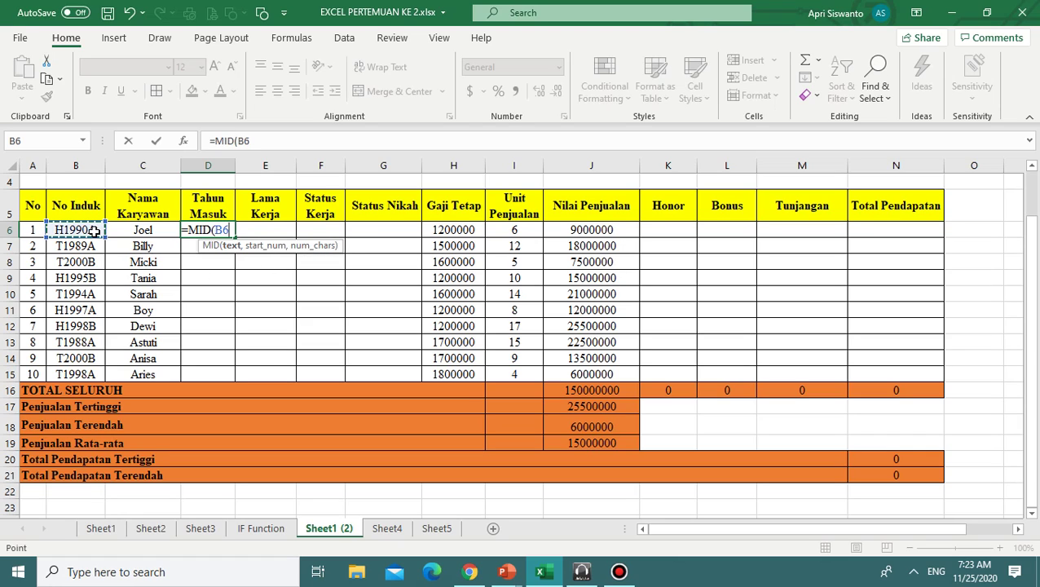
{"action": "type", "text": ","}
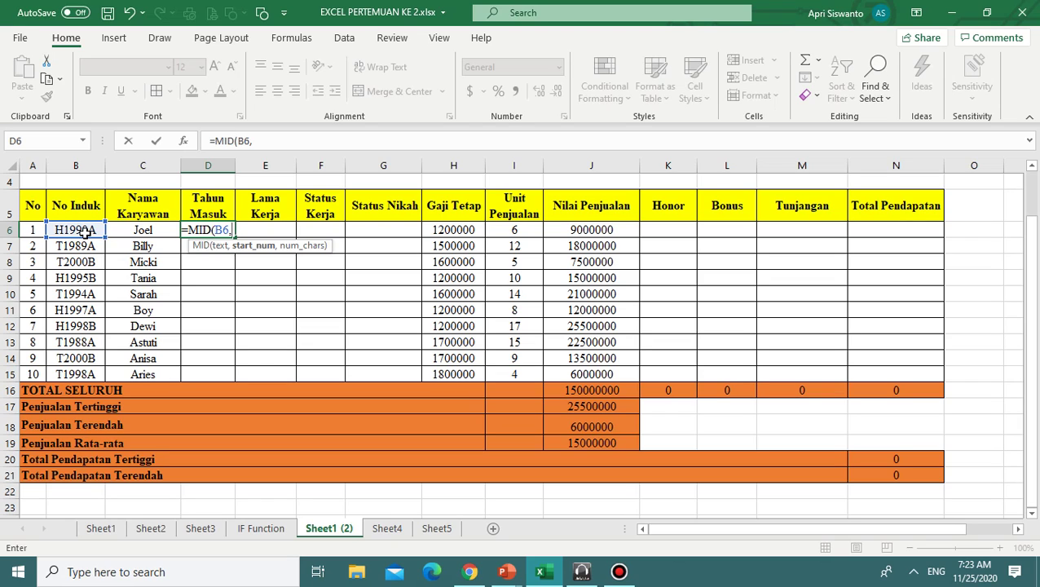
{"action": "type", "text": "2"}
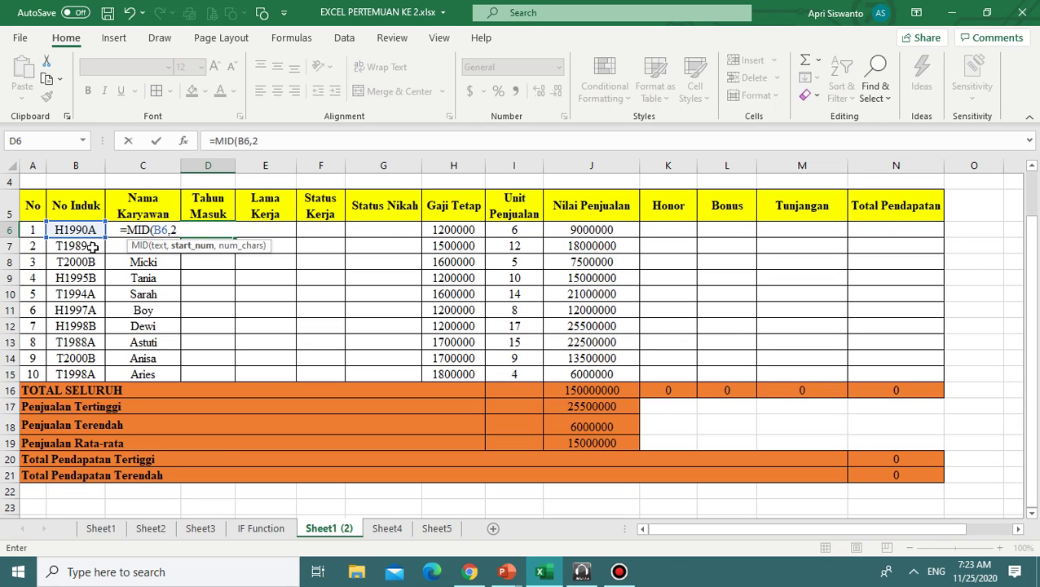
{"action": "type", "text": ",4"}
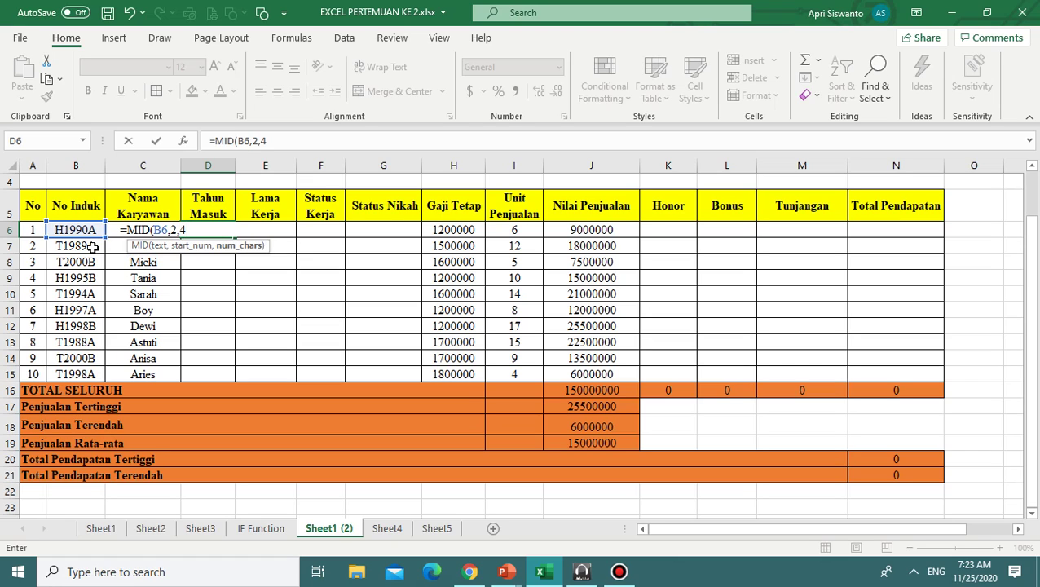
{"action": "type", "text": ")"}
{"action": "key", "text": "Return"}
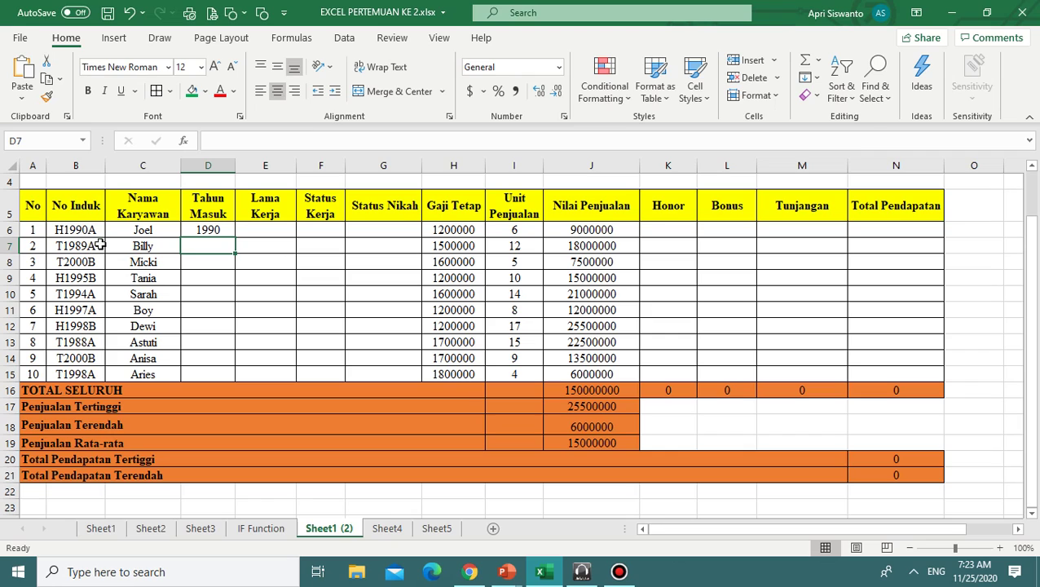
Copy the MID formula from D6 down through D15 and review the formula in D6.
{"action": "left_click", "coordinate": [205, 231]}
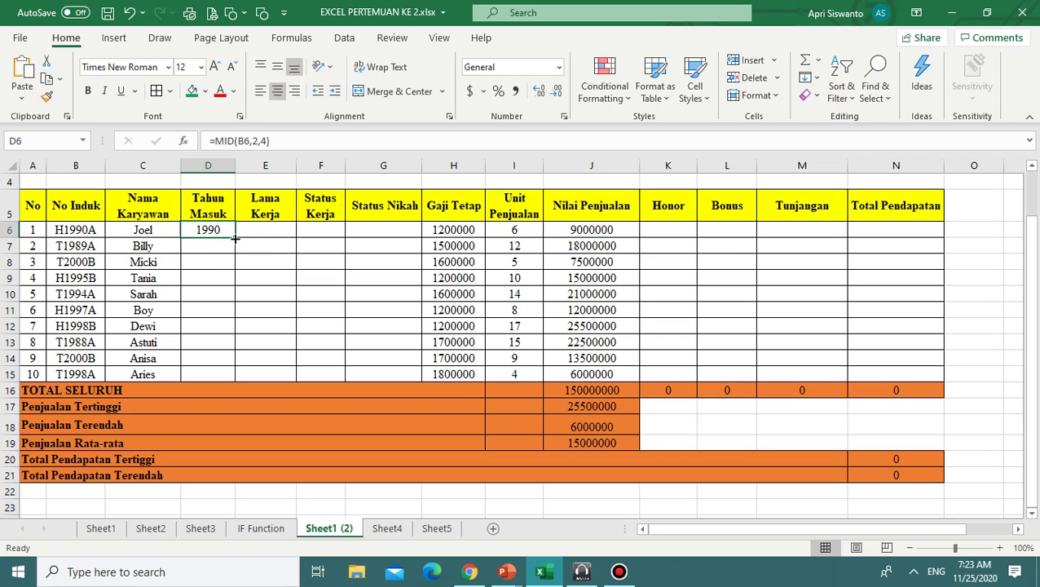
{"action": "left_click_drag", "start_coordinate": [234, 238], "coordinate": [234, 381]}
{"action": "left_click", "coordinate": [251, 326]}
{"action": "left_click", "coordinate": [219, 232]}
{"action": "left_click_drag", "start_coordinate": [289, 140], "coordinate": [205, 296]}
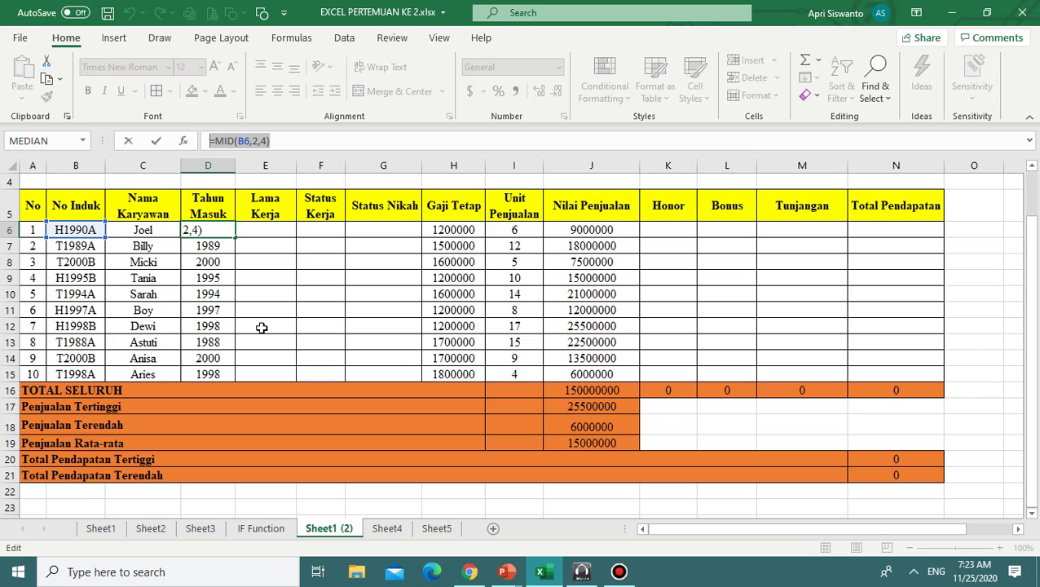
{"action": "key", "text": "Return"}
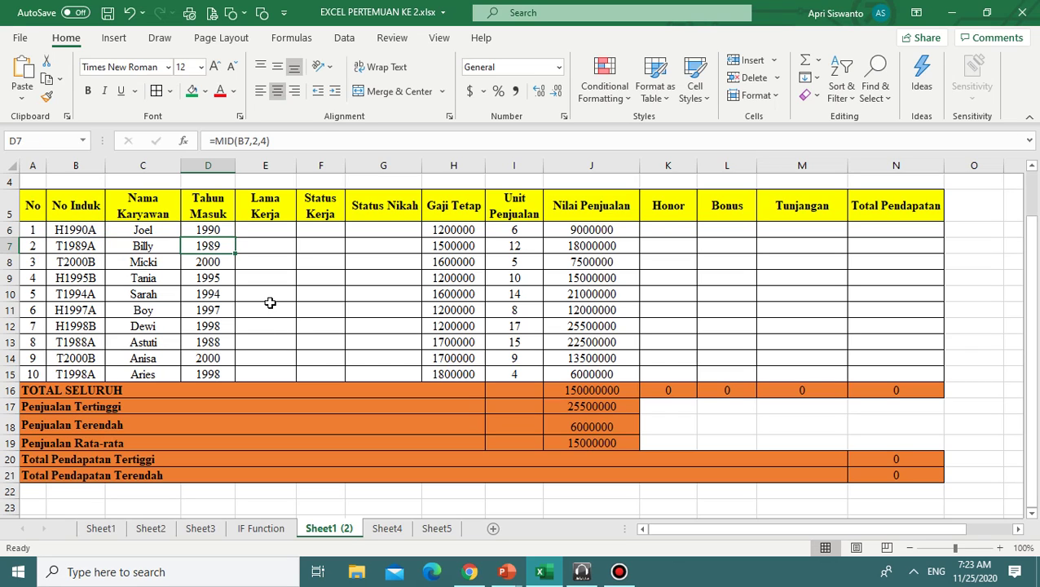
Enter =(2020-D6)&"Tahun" in cell E6 to calculate the first employee's Lama Kerja, accepting the suggested formula correction.
{"action": "left_click", "coordinate": [251, 232]}
{"action": "left_click", "coordinate": [255, 292]}
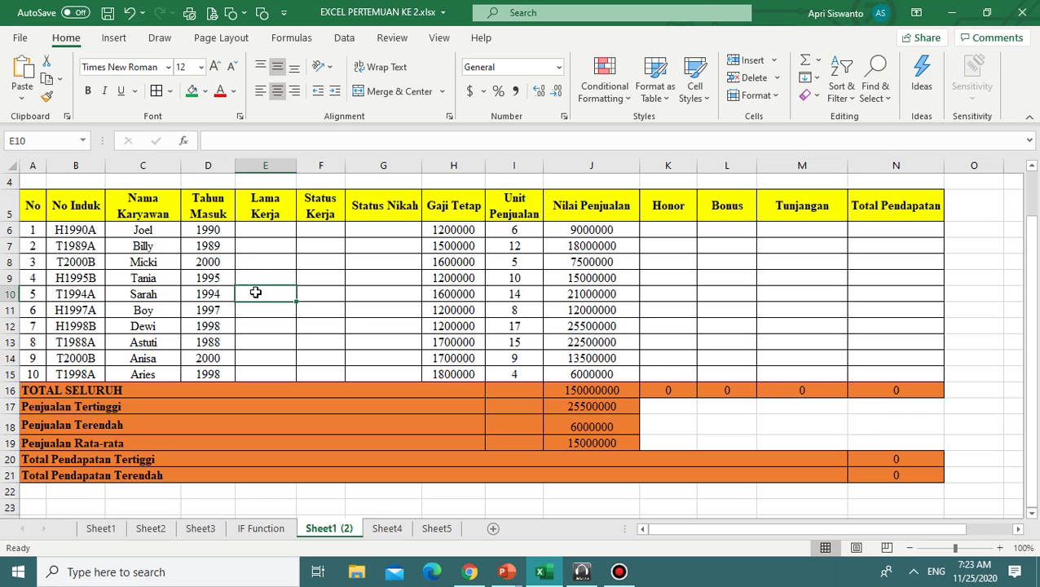
{"action": "left_click", "coordinate": [259, 245]}
{"action": "scroll", "coordinate": [287, 258], "scroll_direction": "up", "scroll_amount": 1}
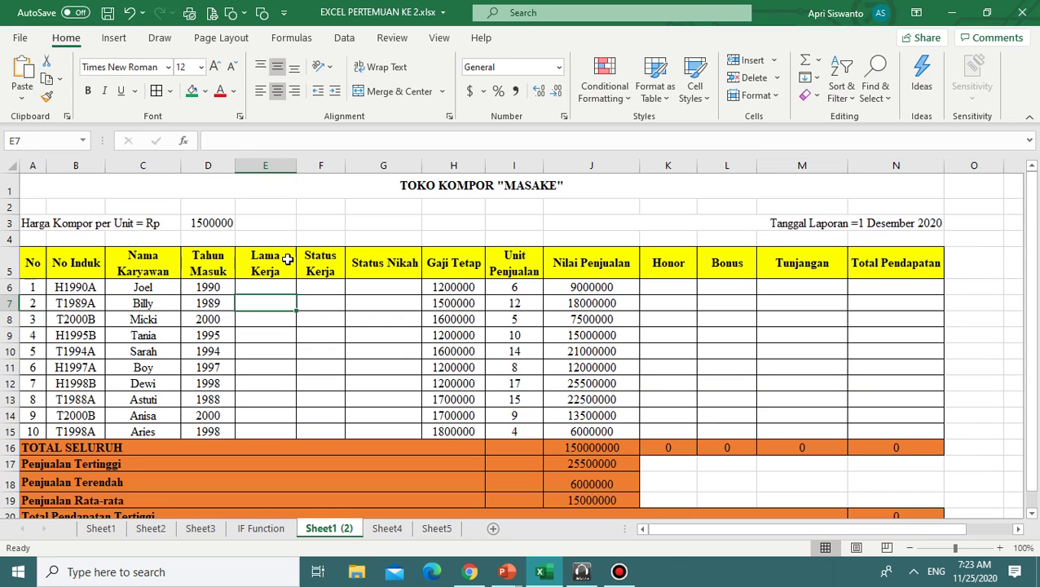
{"action": "left_click", "coordinate": [278, 283]}
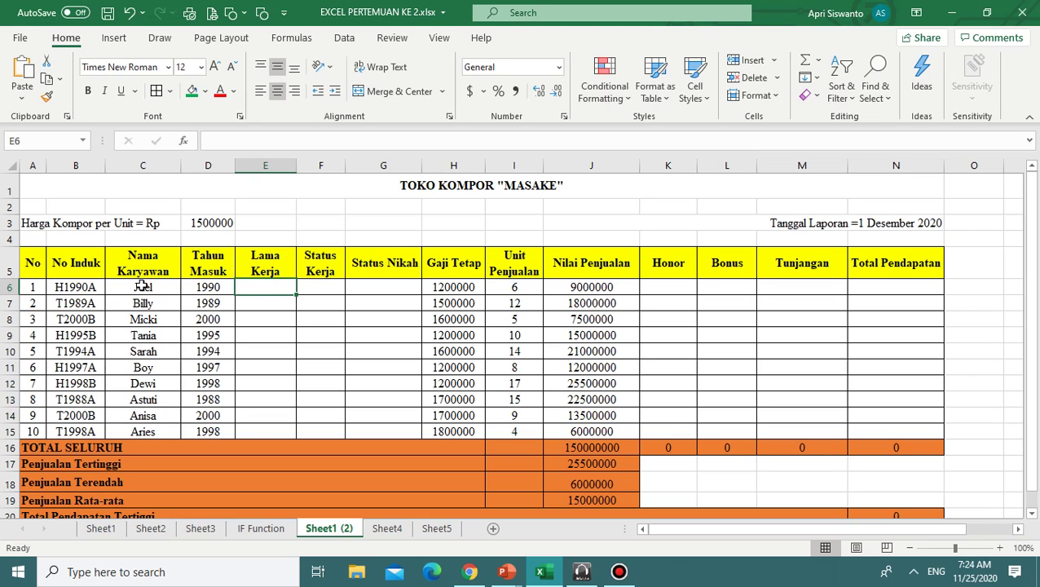
{"action": "type", "text": "=("}
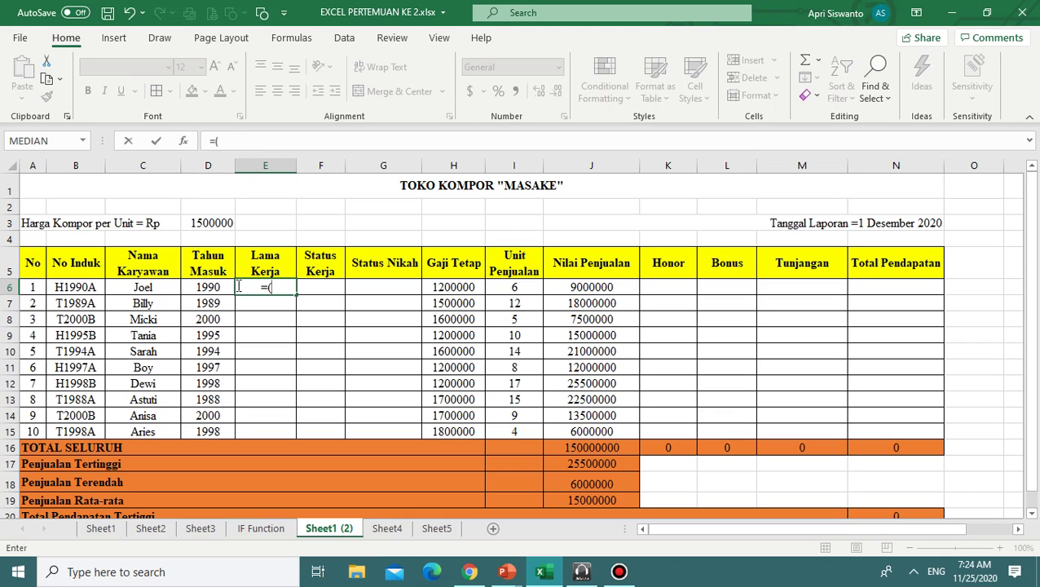
{"action": "type", "text": "2020-"}
{"action": "left_click", "coordinate": [196, 287]}
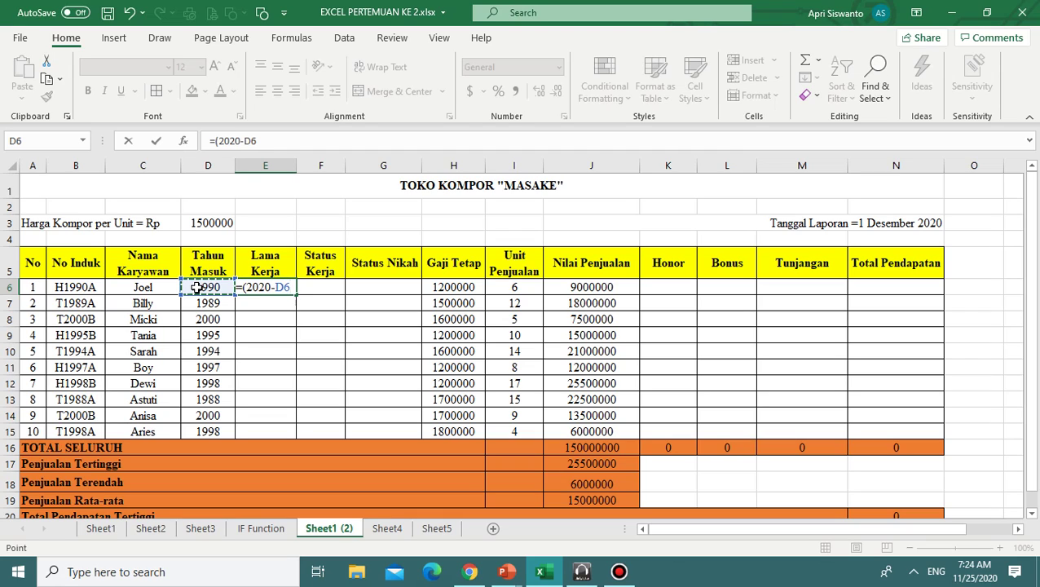
{"action": "type", "text": ")"}
{"action": "type", "text": "&"}
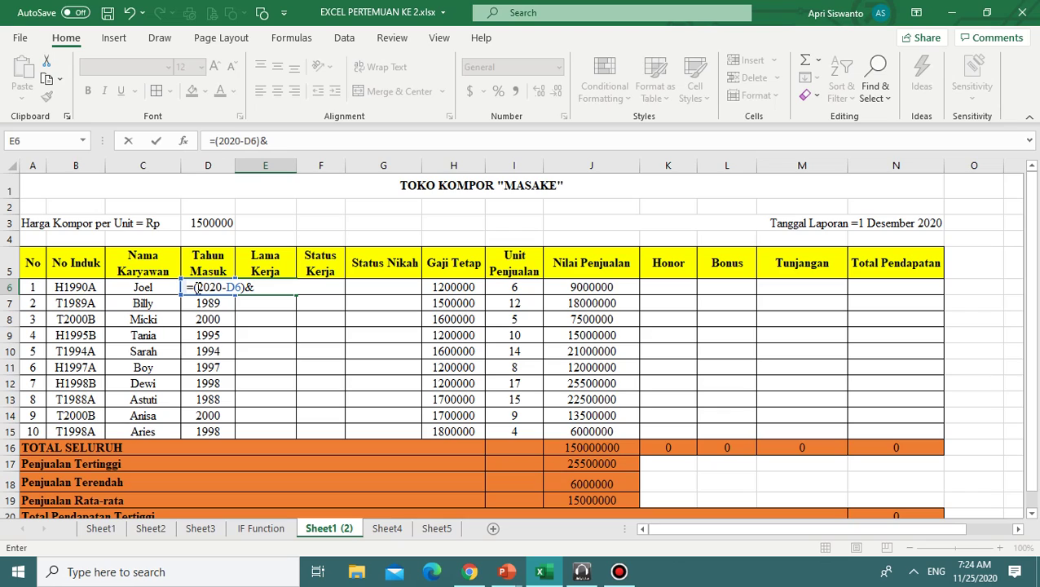
{"action": "type", "text": "\"Tahun\")"}
{"action": "key", "text": "Return"}
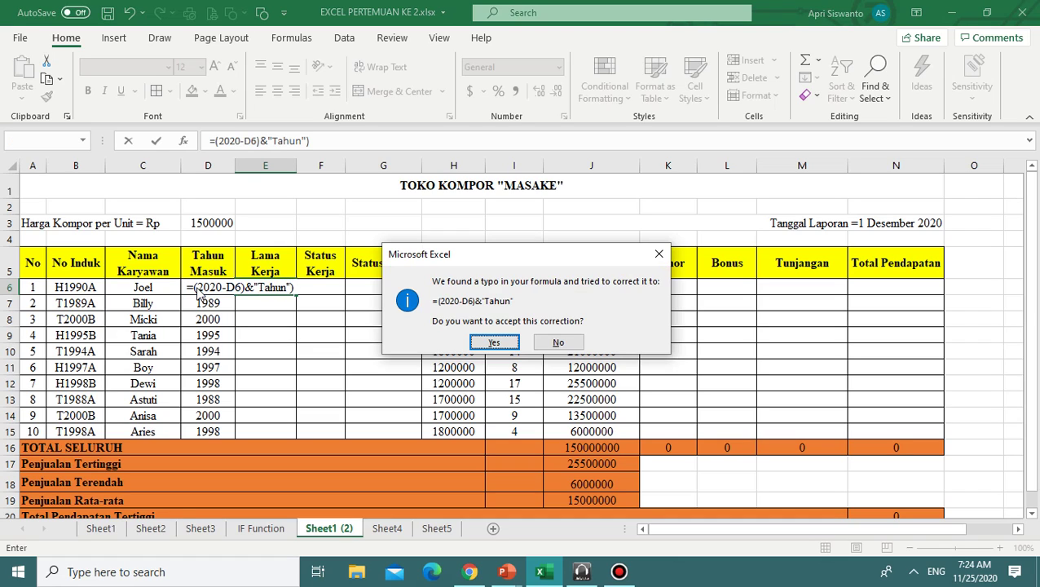
{"action": "left_click", "coordinate": [492, 343]}
Review the Lama Kerja formula in E6 and copy it down through E15.
{"action": "left_click", "coordinate": [283, 290]}
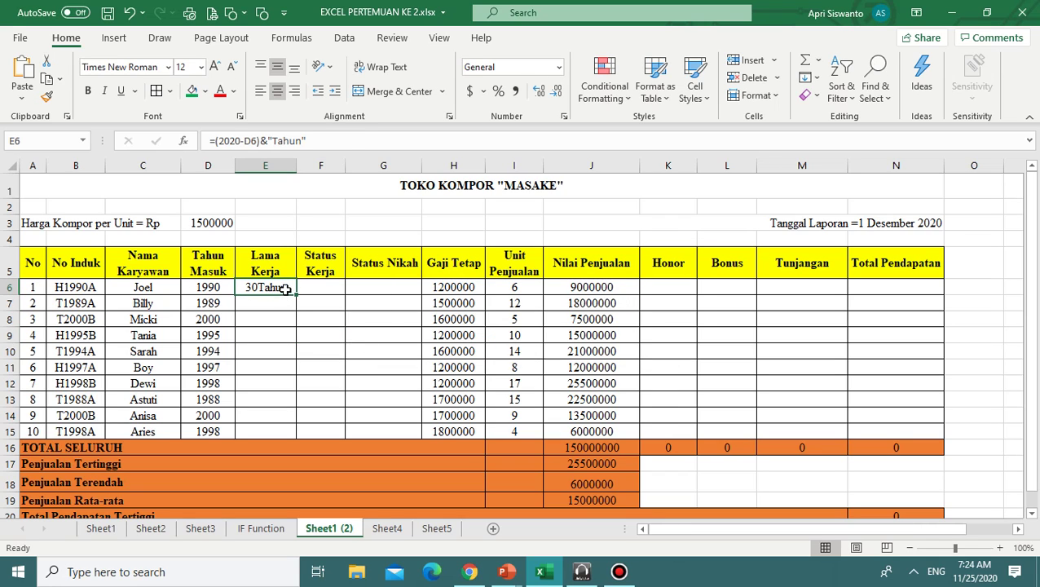
{"action": "key", "text": "F2"}
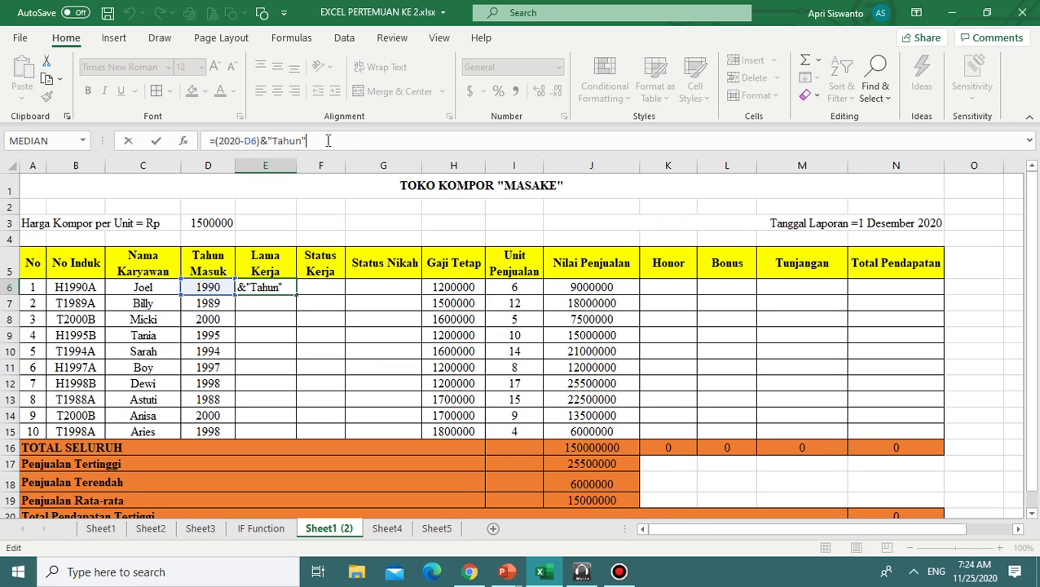
{"action": "key", "text": "shift+Home"}
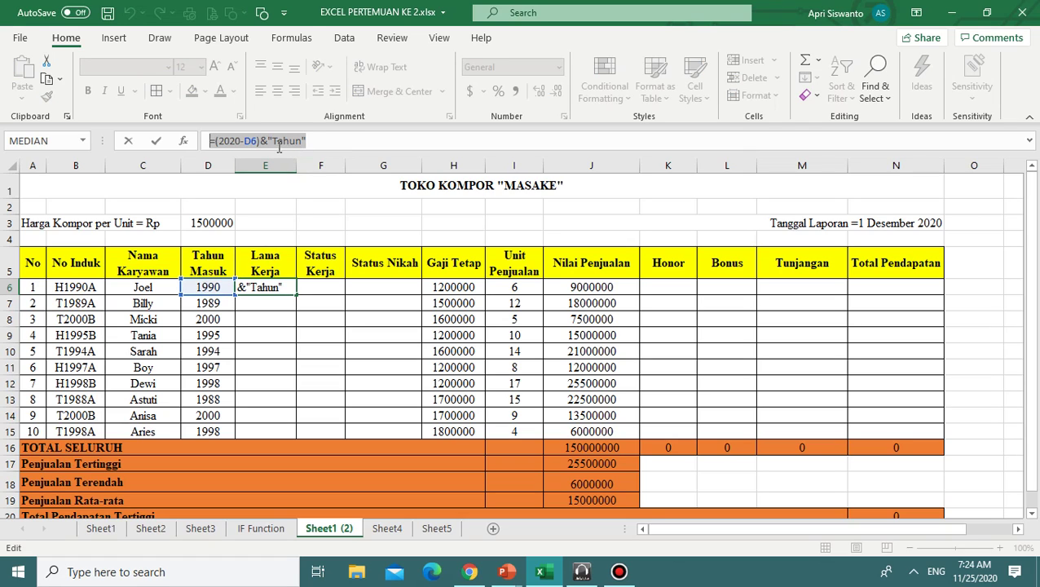
{"action": "key", "text": "Return"}
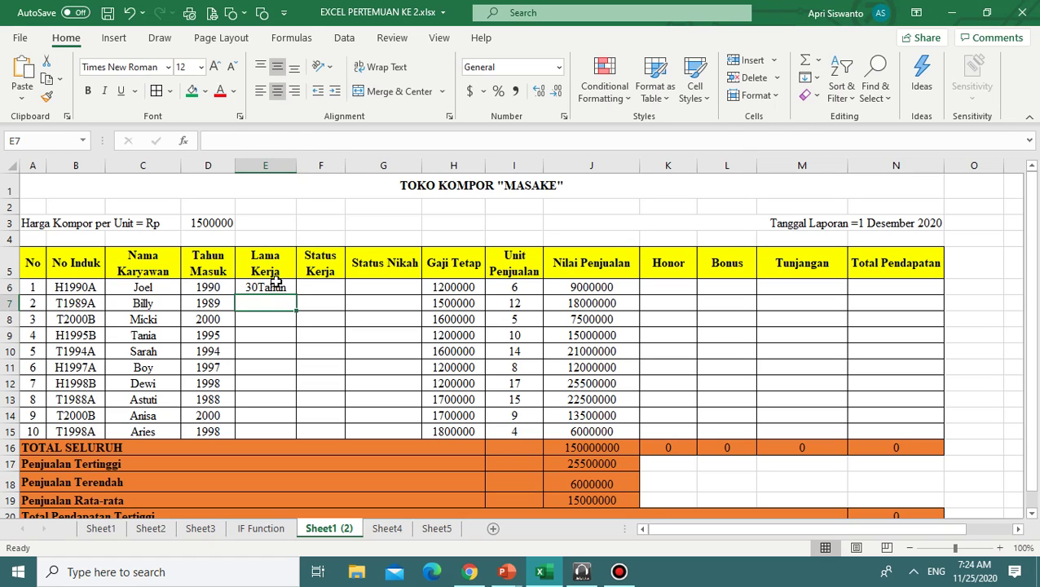
{"action": "left_click", "coordinate": [277, 288]}
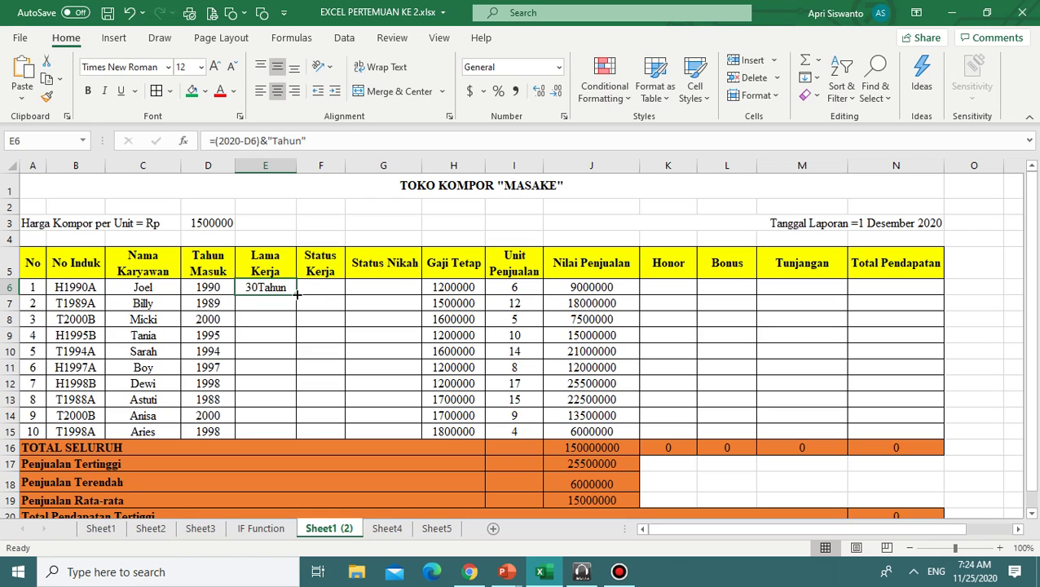
{"action": "left_click_drag", "start_coordinate": [299, 295], "coordinate": [296, 432]}
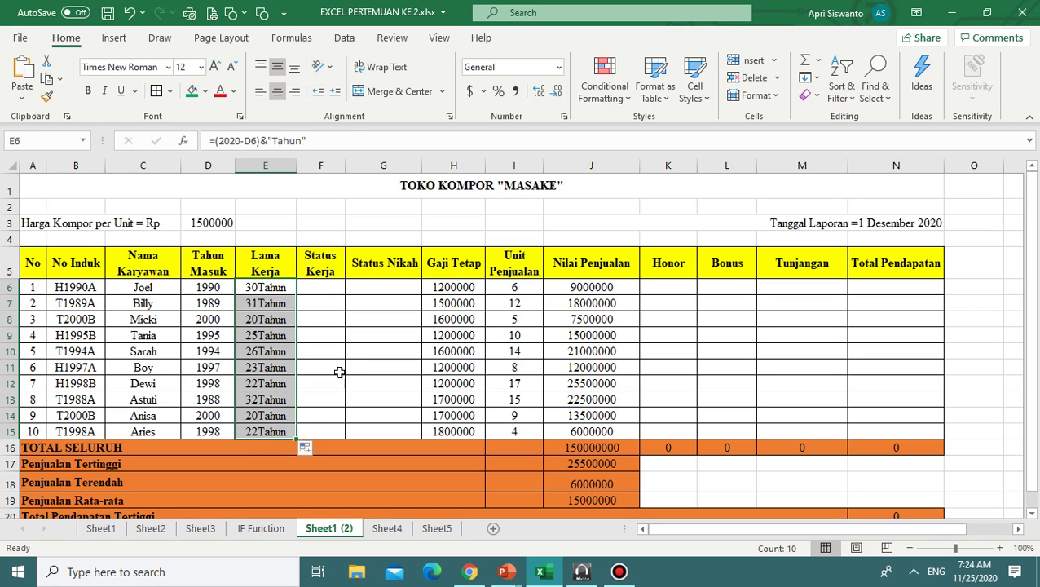
Examine the first letter of the No Induk codes in B6 and B7 as the source for the Status Kerja column.
{"action": "left_click", "coordinate": [350, 360]}
{"action": "left_click", "coordinate": [330, 288]}
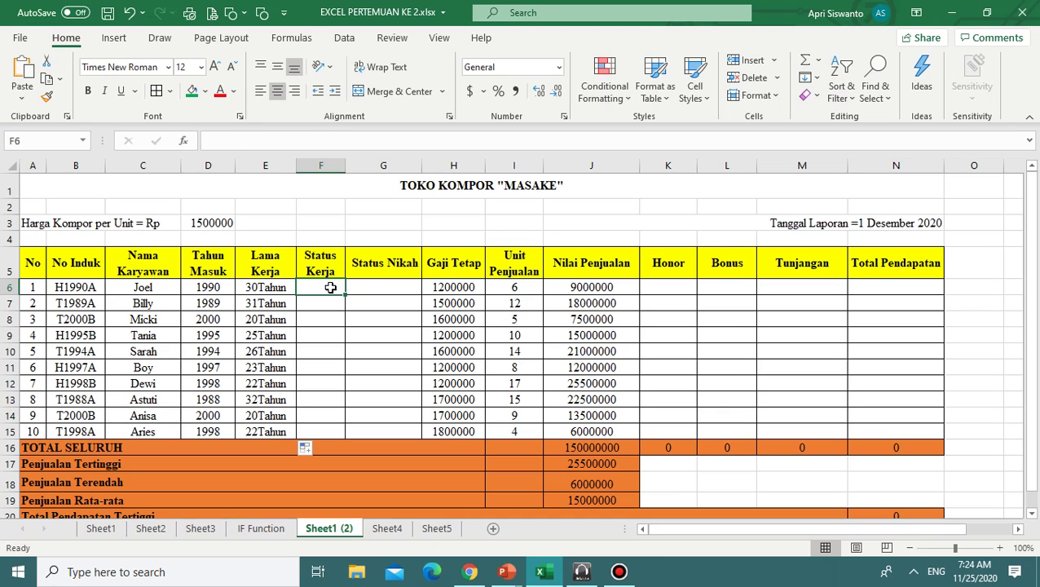
{"action": "left_click", "coordinate": [79, 288]}
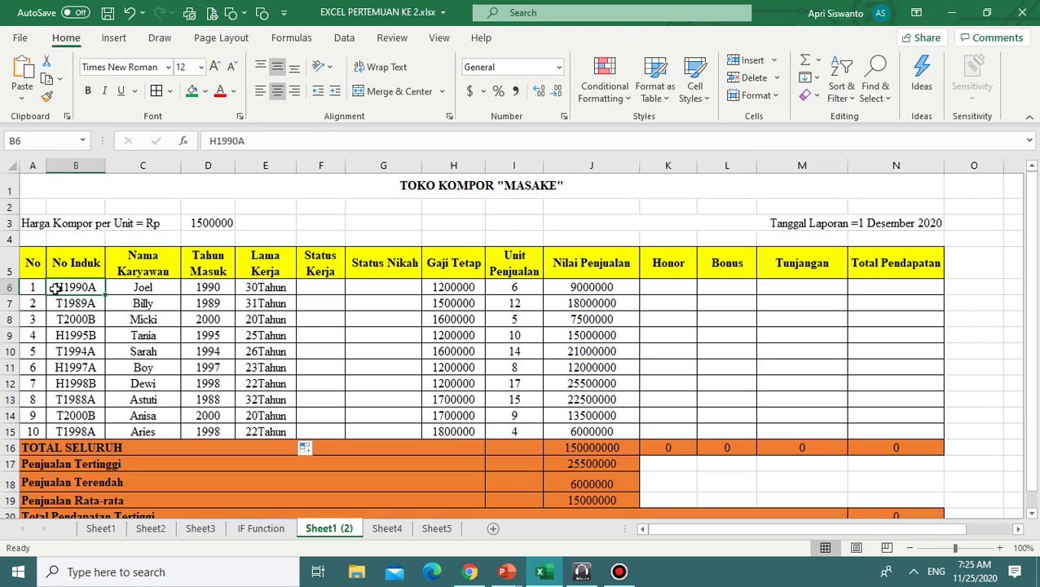
{"action": "left_click", "coordinate": [59, 301]}
{"action": "left_click", "coordinate": [59, 288]}
{"action": "left_click", "coordinate": [61, 302]}
{"action": "left_click", "coordinate": [64, 287]}
{"action": "left_click", "coordinate": [314, 286]}
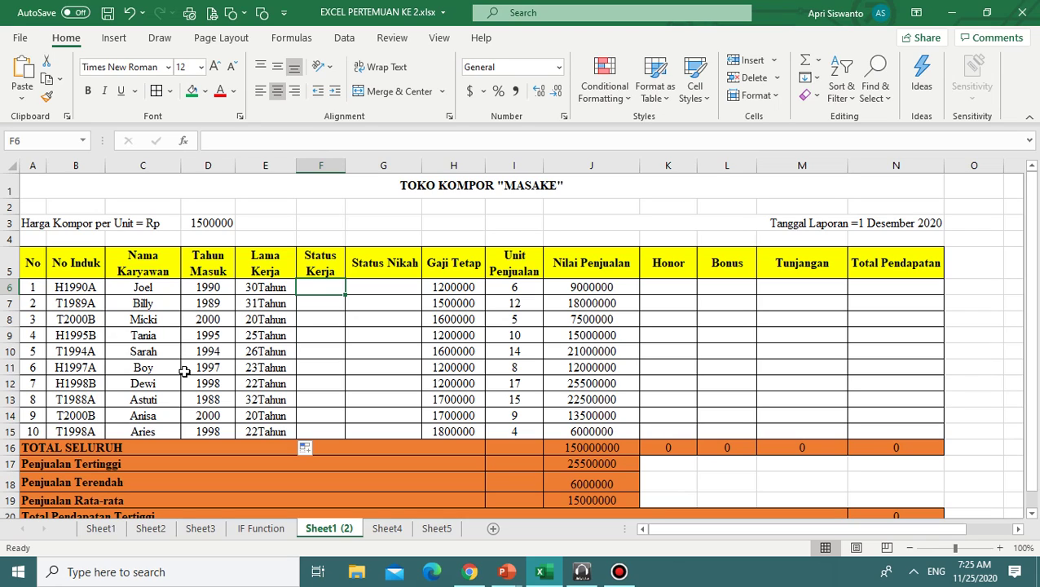
Enter =IF(LEFT(B6,1)="H","Honorer","Tetap") in cell F6 to derive the first employee's Status Kerja from the No Induk.
{"action": "type", "text": "=i"}
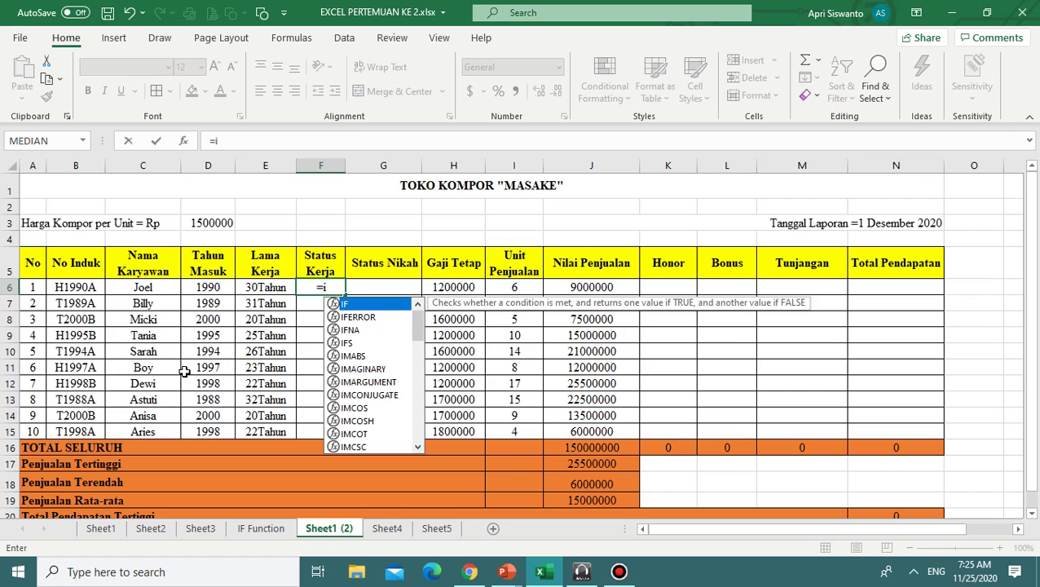
{"action": "key", "text": "BackSpace"}
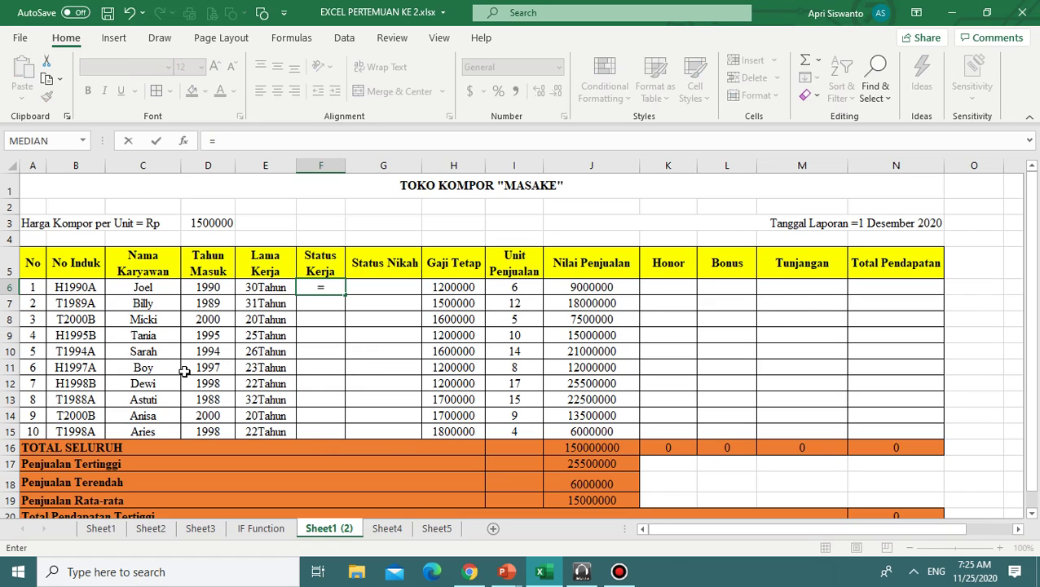
{"action": "type", "text": "IF("}
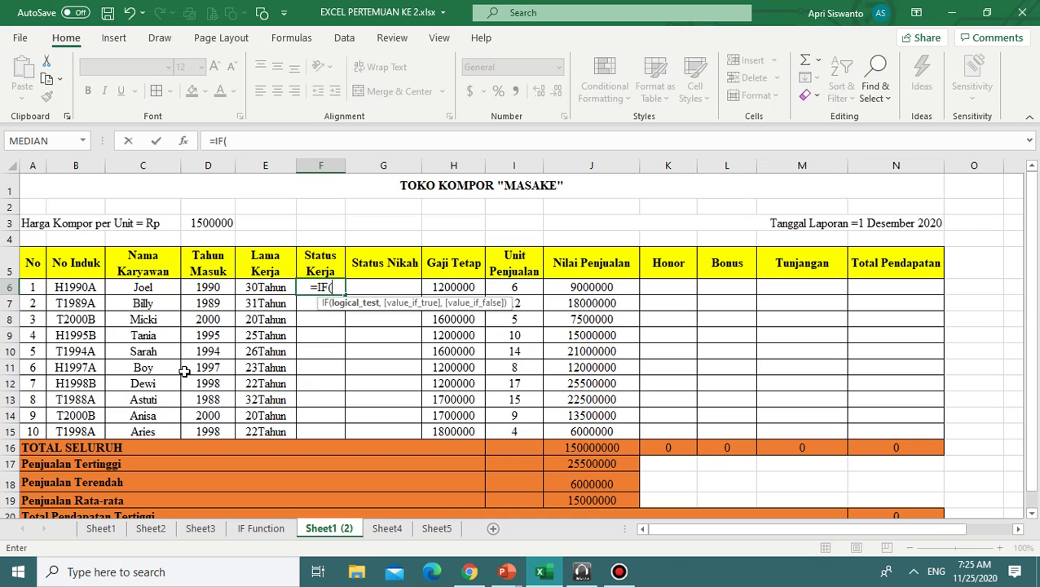
{"action": "type", "text": "LEFT"}
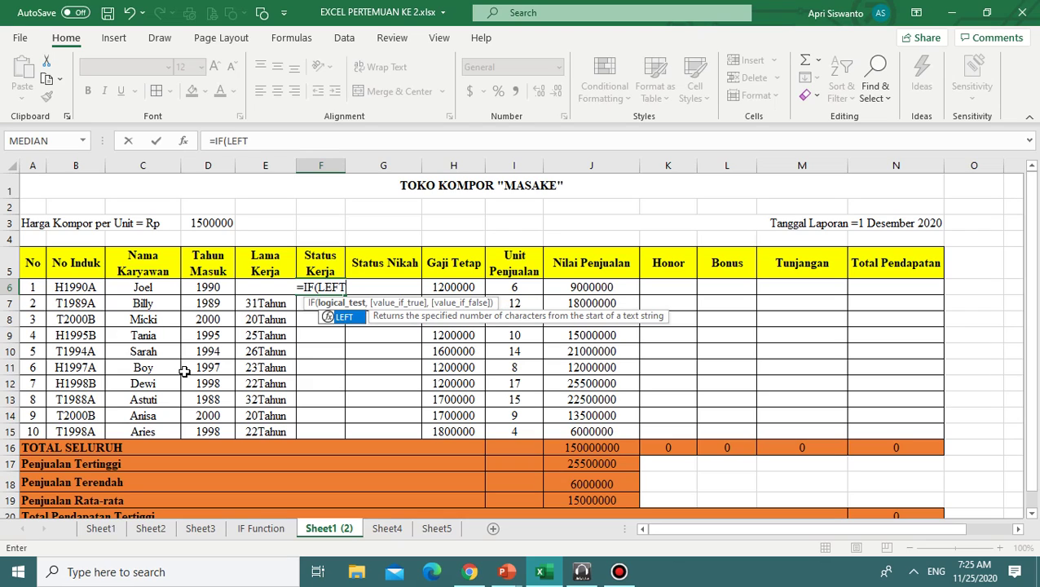
{"action": "type", "text": "("}
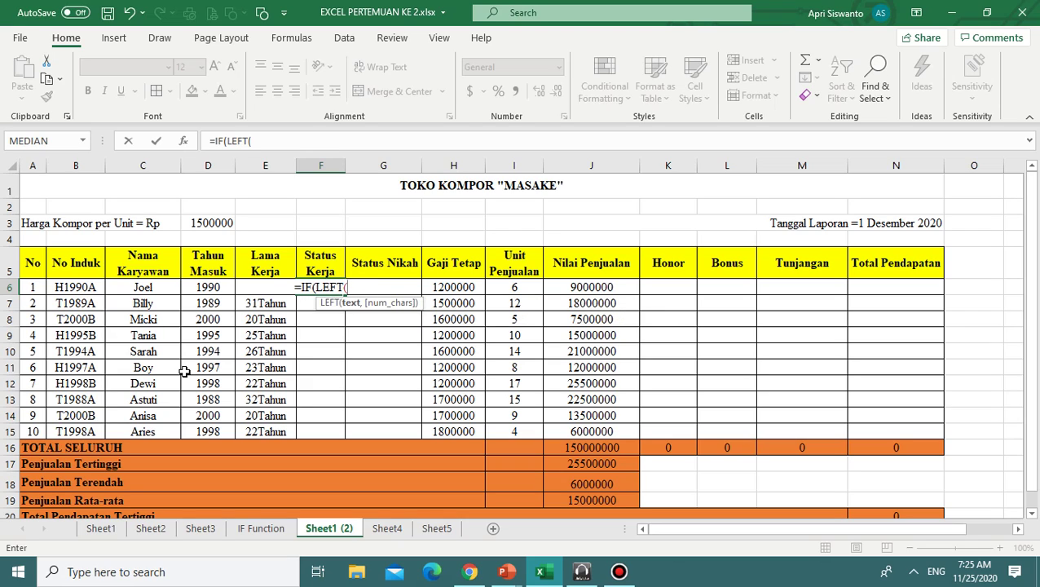
{"action": "left_click", "coordinate": [68, 287]}
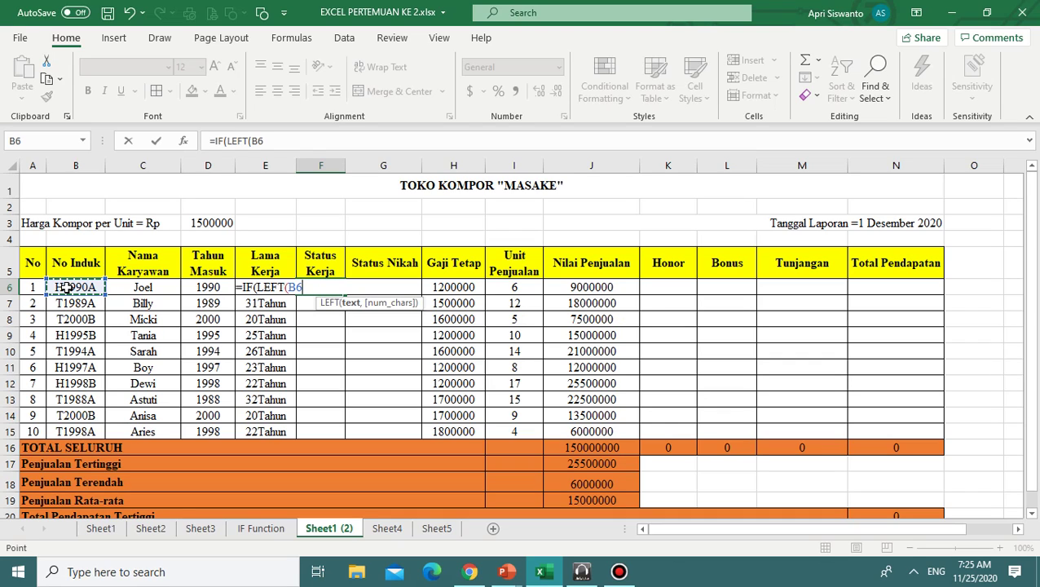
{"action": "type", "text": ",1"}
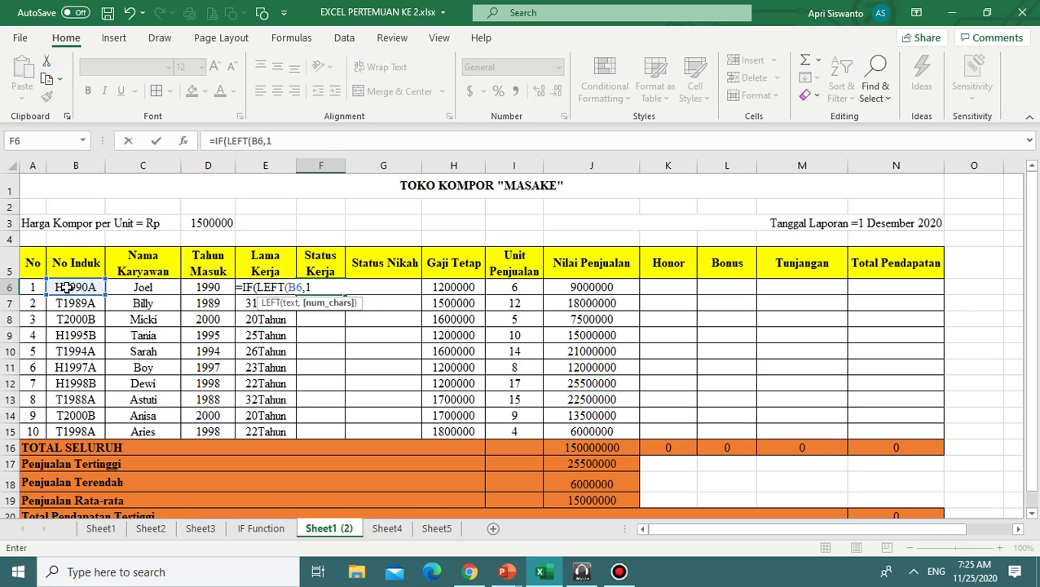
{"action": "type", "text": ")="}
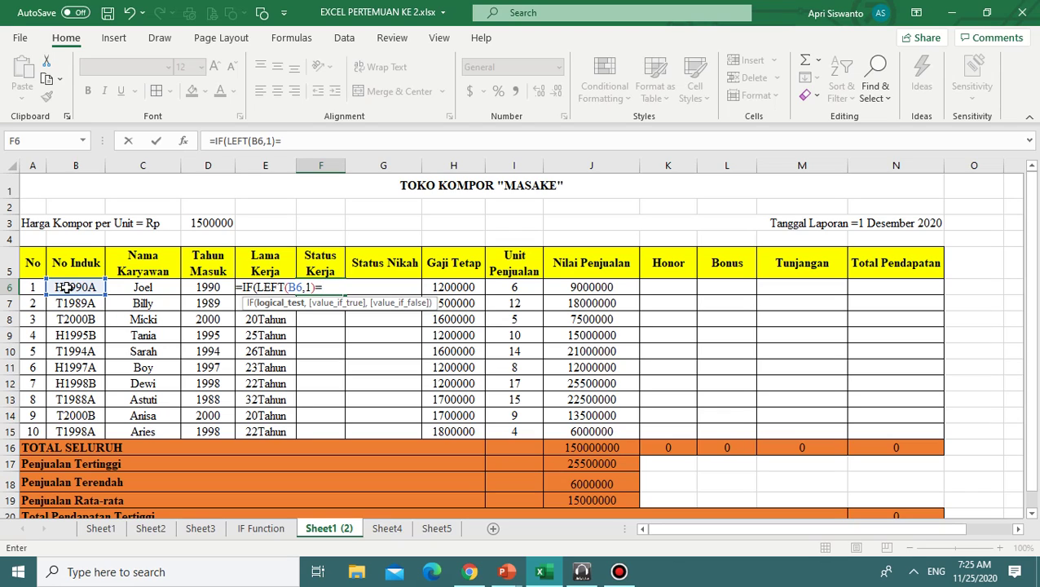
{"action": "type", "text": "\"H\","}
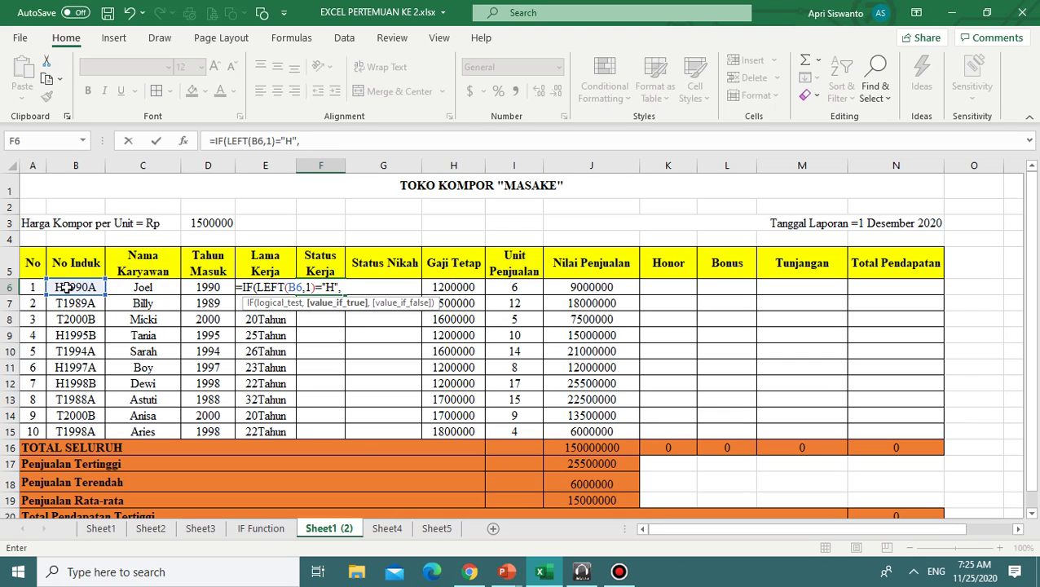
{"action": "type", "text": "\"Honorer"}
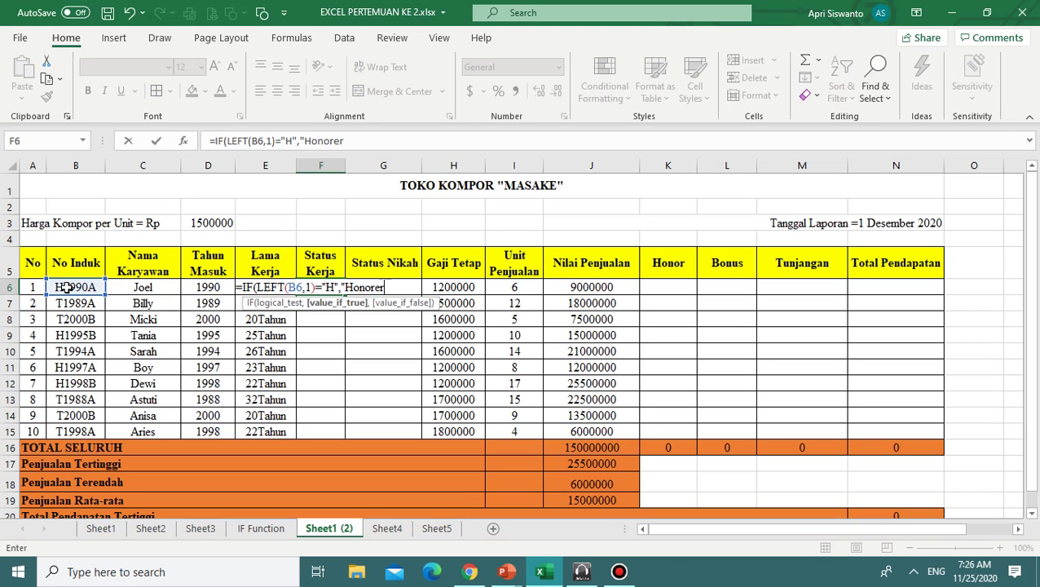
{"action": "type", "text": "\","}
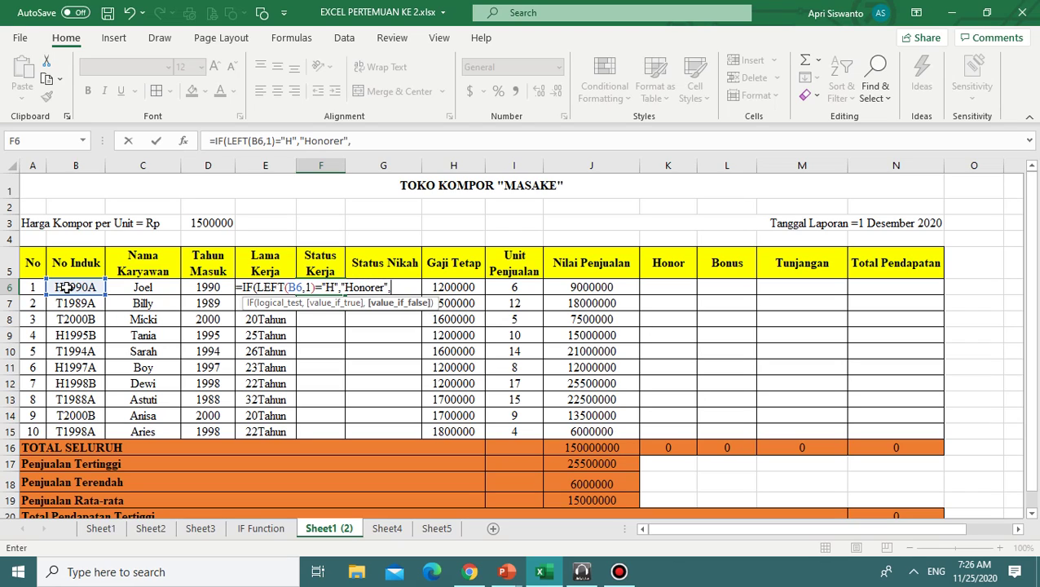
{"action": "type", "text": "\"Te"}
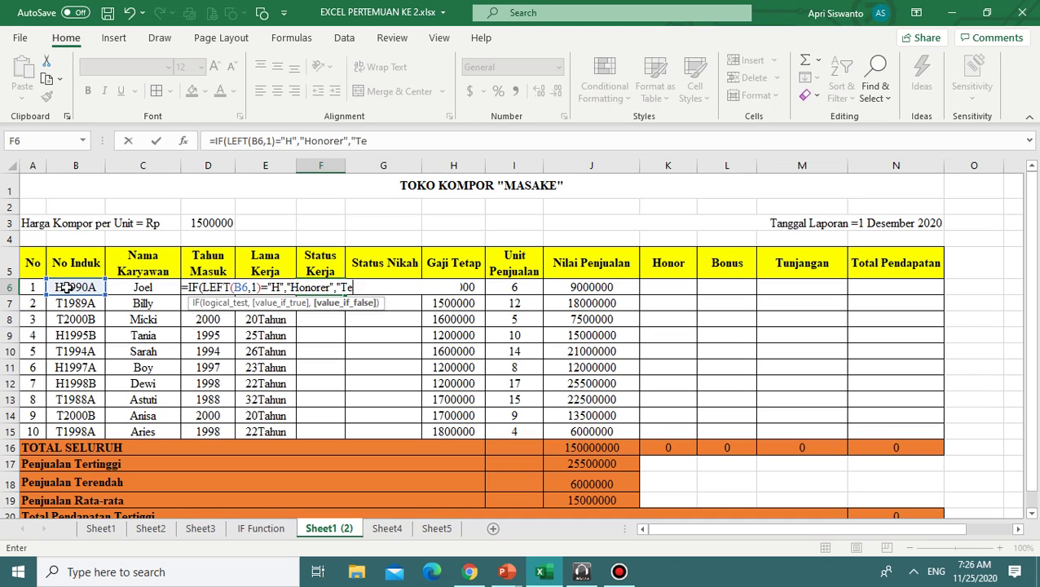
{"action": "type", "text": "tap\")"}
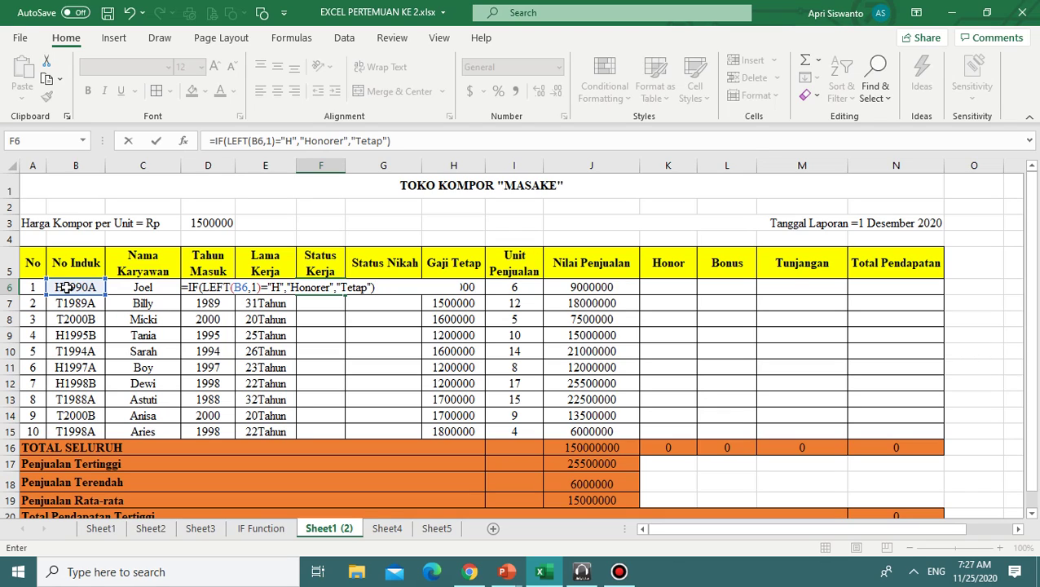
{"action": "key", "text": "Return"}
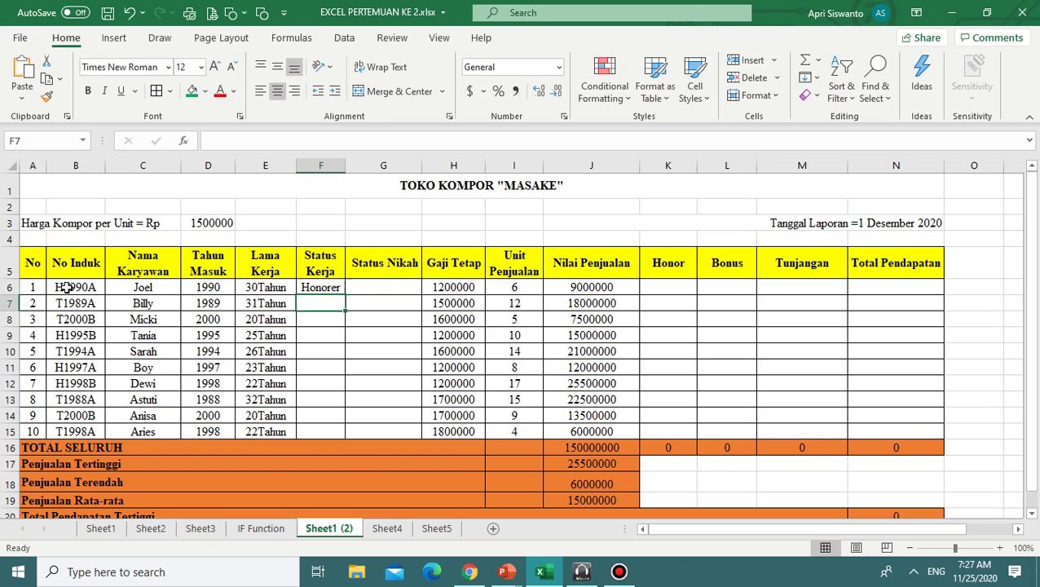
Copy the Status Kerja formula from F6 down through F15 and check the copied formulas in the column.
{"action": "left_click", "coordinate": [322, 288]}
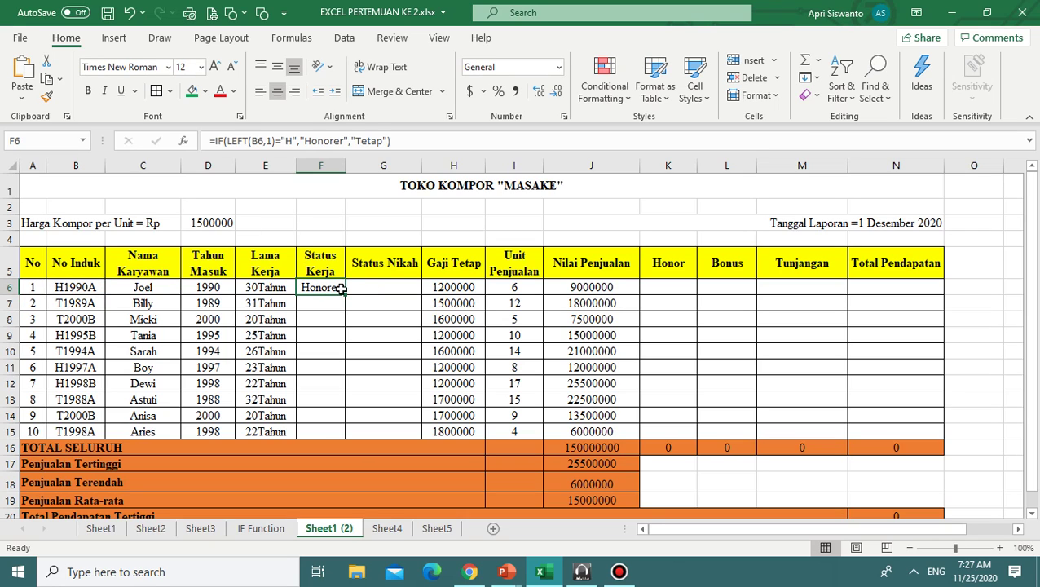
{"action": "left_click_drag", "start_coordinate": [345, 295], "coordinate": [346, 441]}
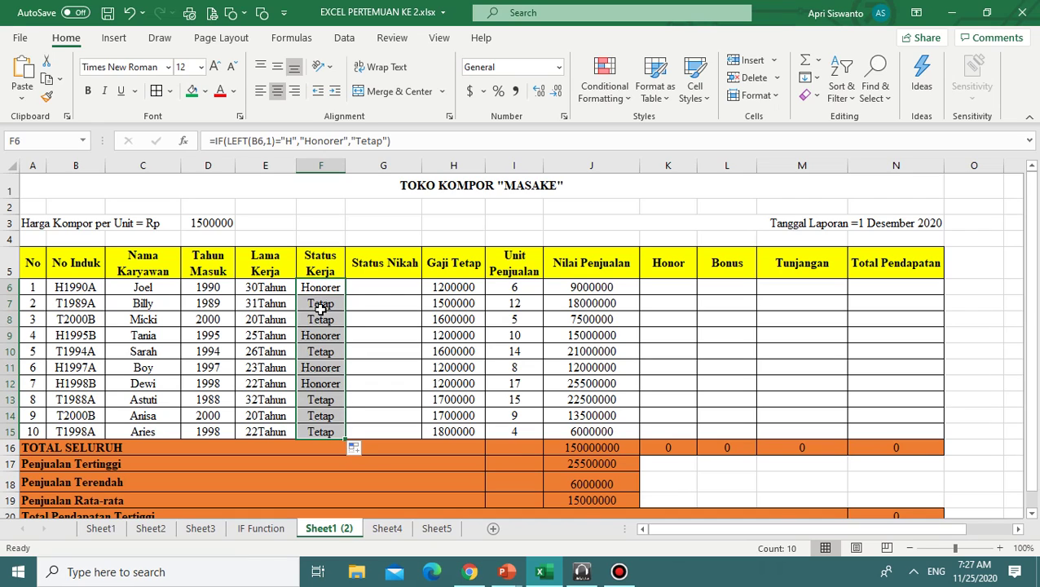
{"action": "left_click", "coordinate": [318, 432]}
{"action": "left_click", "coordinate": [318, 445]}
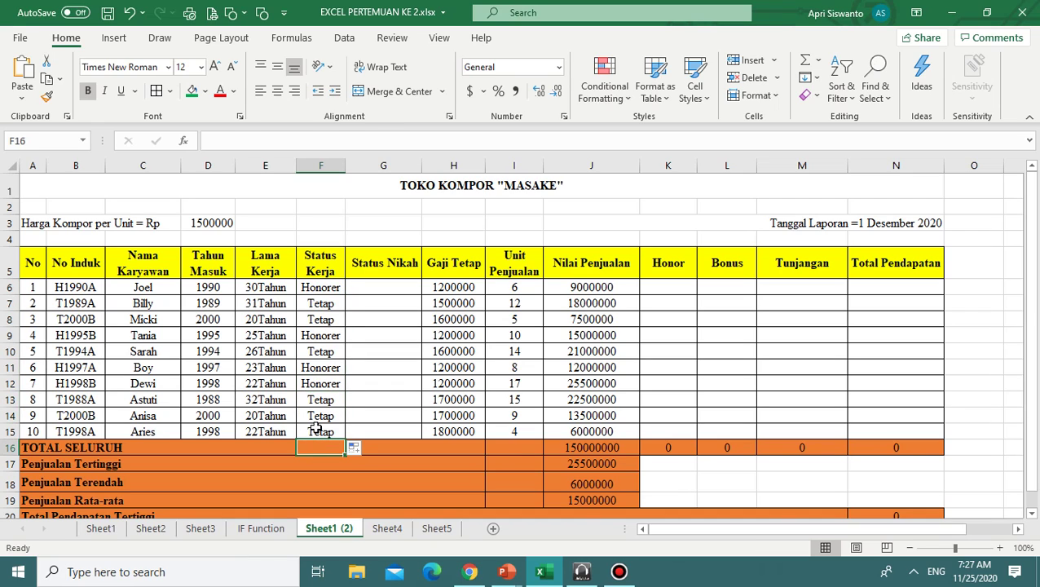
{"action": "left_click", "coordinate": [315, 281]}
{"action": "left_click", "coordinate": [313, 310]}
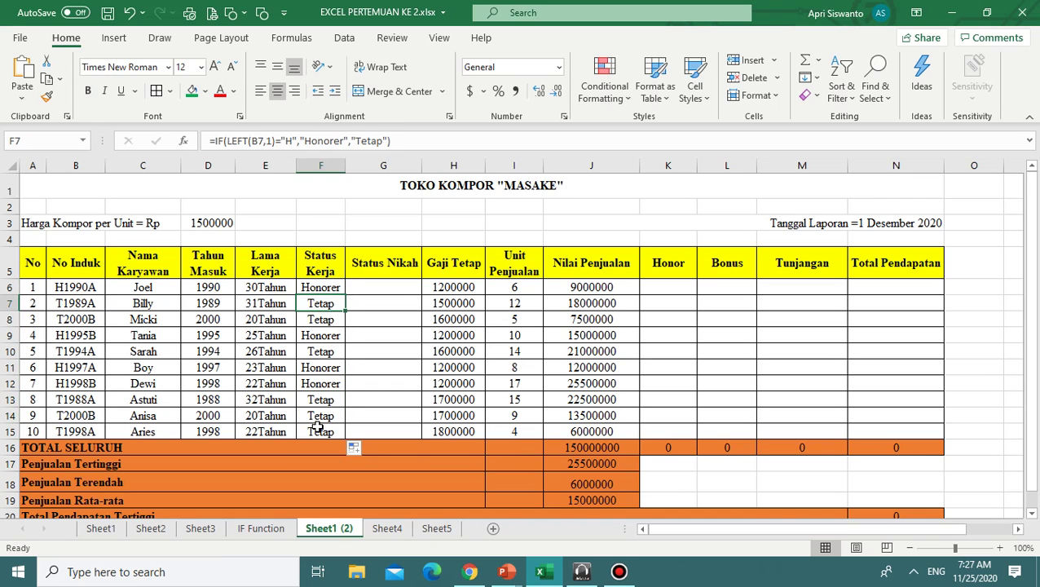
{"action": "left_click", "coordinate": [318, 430]}
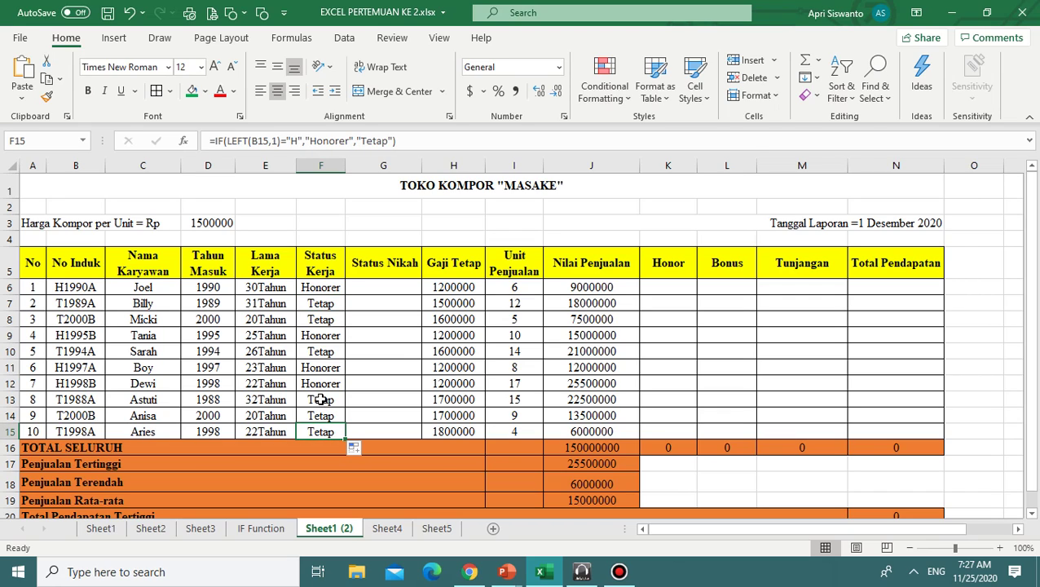
Examine the last letter of the No Induk codes in column B as the source for the Status Nikah column.
{"action": "left_click", "coordinate": [356, 286]}
{"action": "left_click", "coordinate": [376, 302]}
{"action": "left_click", "coordinate": [386, 287]}
{"action": "double_click", "coordinate": [97, 289]}
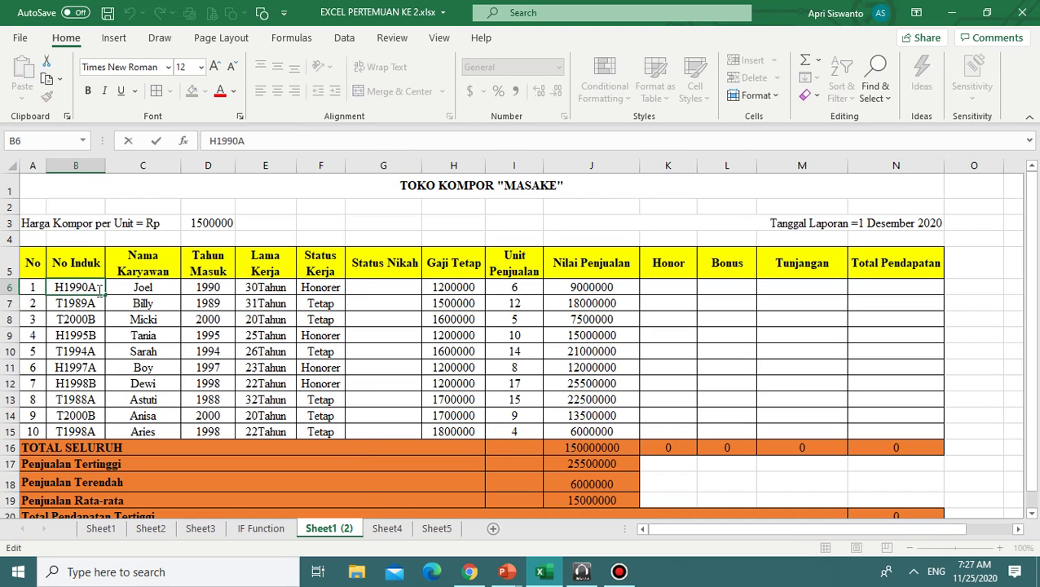
{"action": "left_click", "coordinate": [99, 320]}
{"action": "left_click", "coordinate": [95, 352]}
{"action": "left_click", "coordinate": [93, 383]}
{"action": "left_click", "coordinate": [89, 414]}
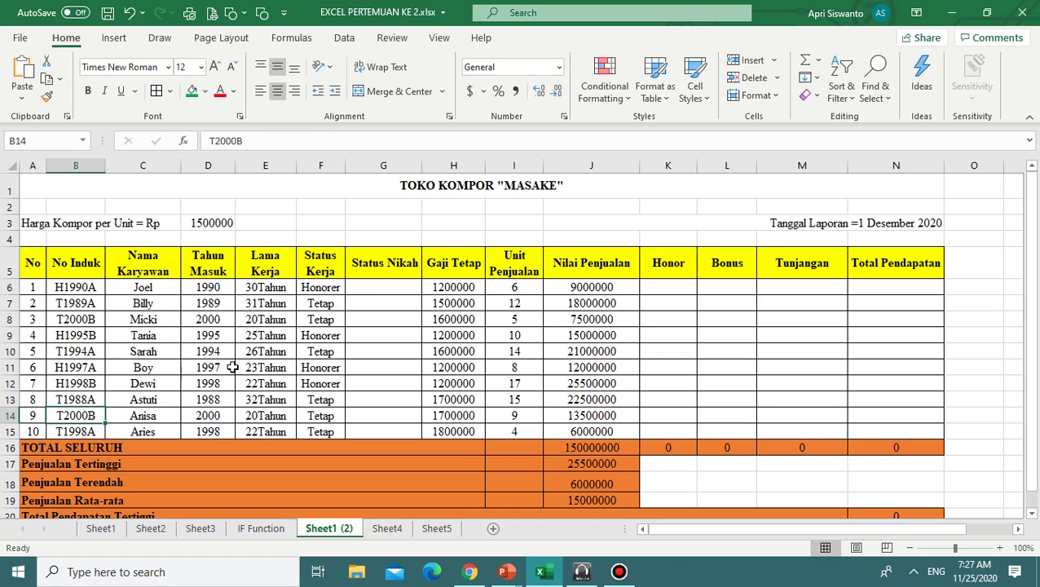
Enter =IF(RIGHT(B6,1)="A","Menikah","Single") in cell G6 to derive the first employee's Status Nikah from the No Induk.
{"action": "left_click", "coordinate": [361, 291]}
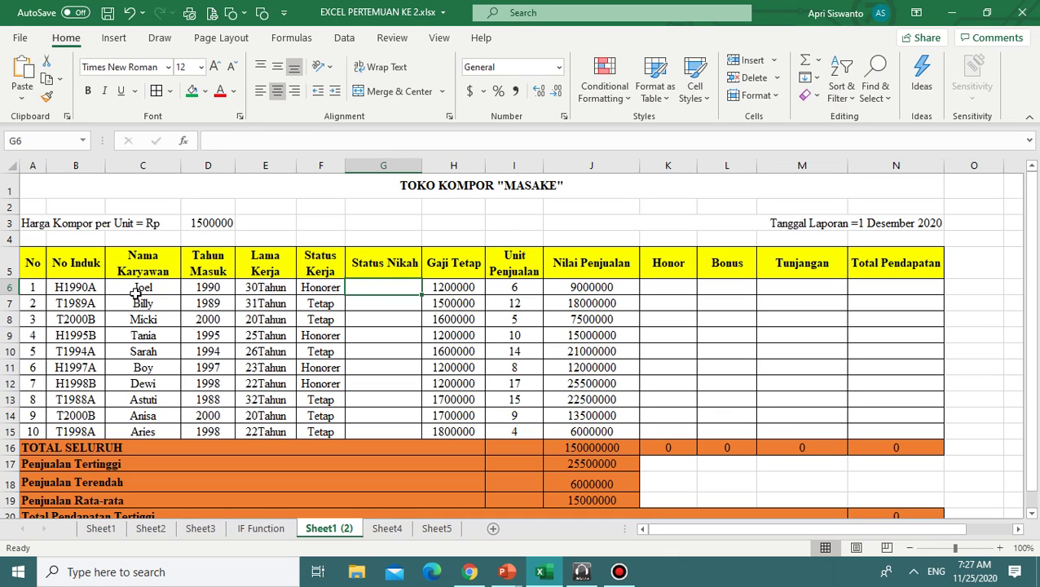
{"action": "type", "text": "=if"}
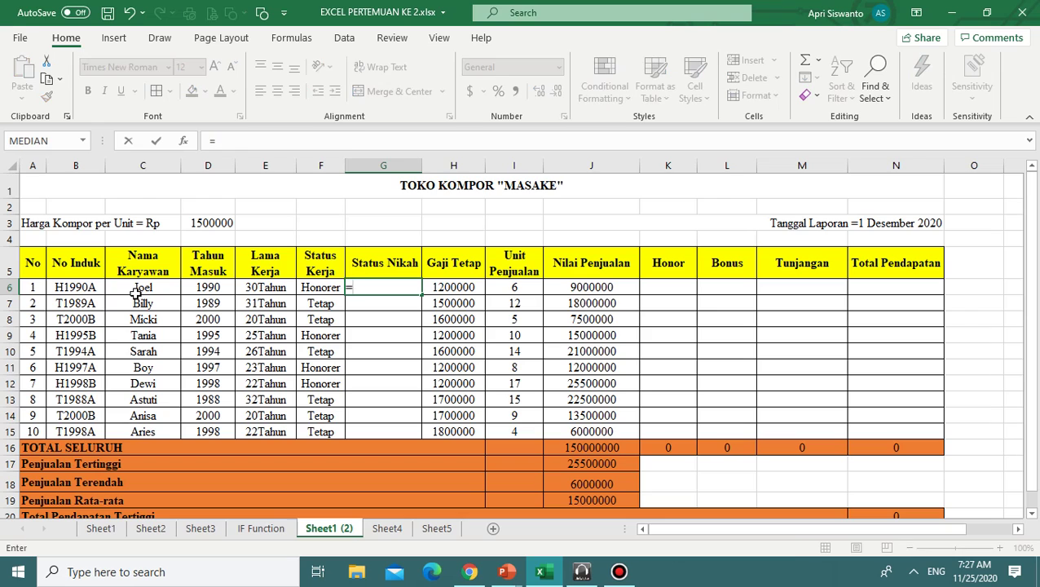
{"action": "key", "text": "BackSpace"}
{"action": "key", "text": "BackSpace"}
{"action": "type", "text": "IF("}
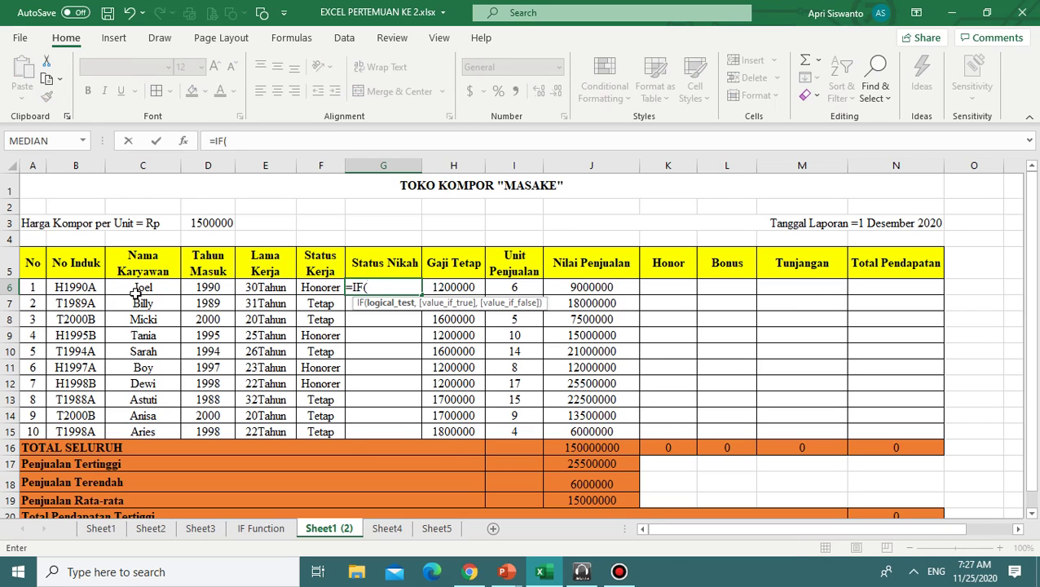
{"action": "type", "text": "RIGHT("}
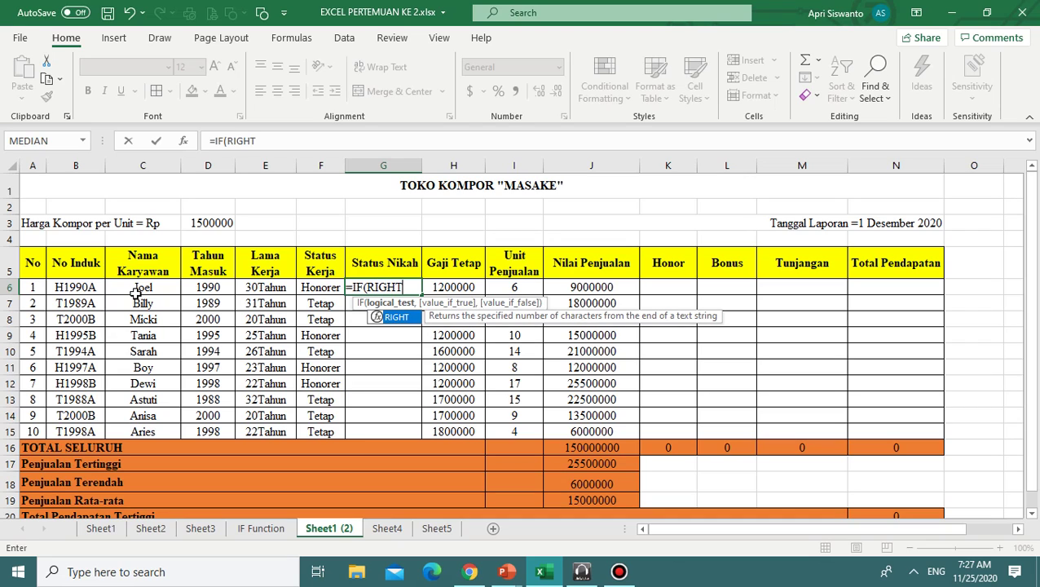
{"action": "left_click", "coordinate": [79, 290]}
{"action": "type", "text": ","}
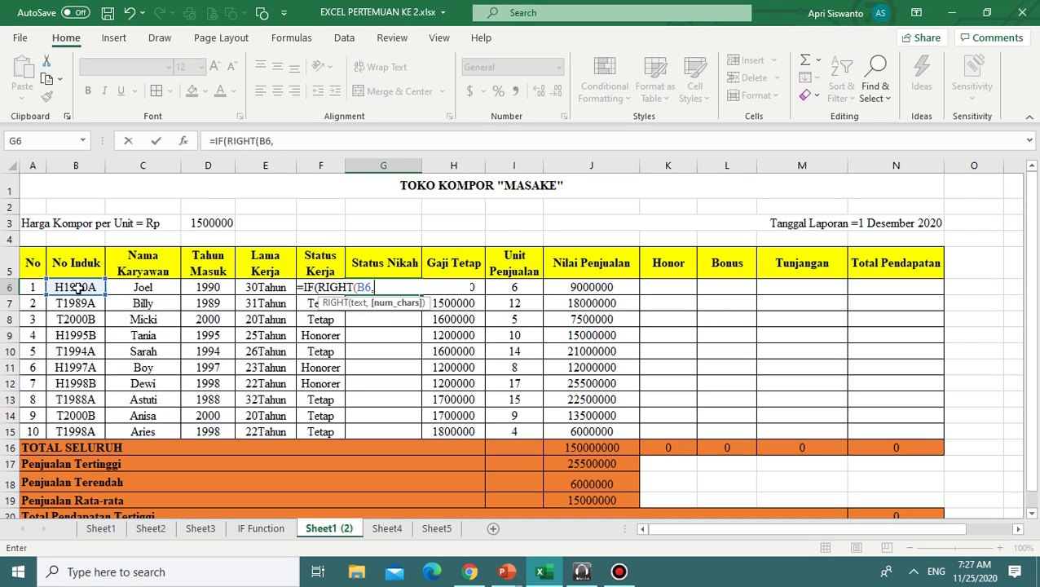
{"action": "type", "text": "1)"}
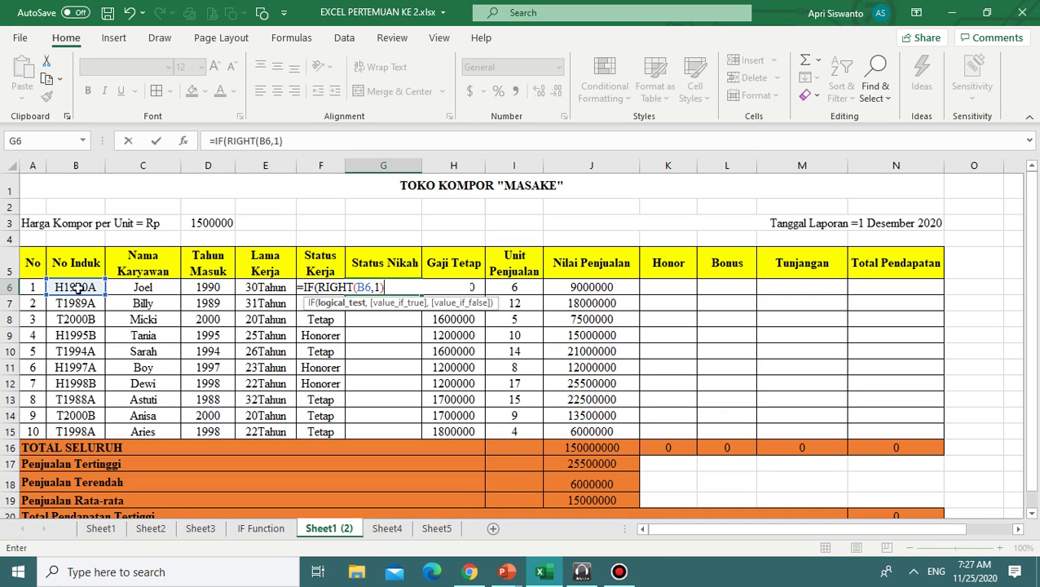
{"action": "type", "text": "=\"A\","}
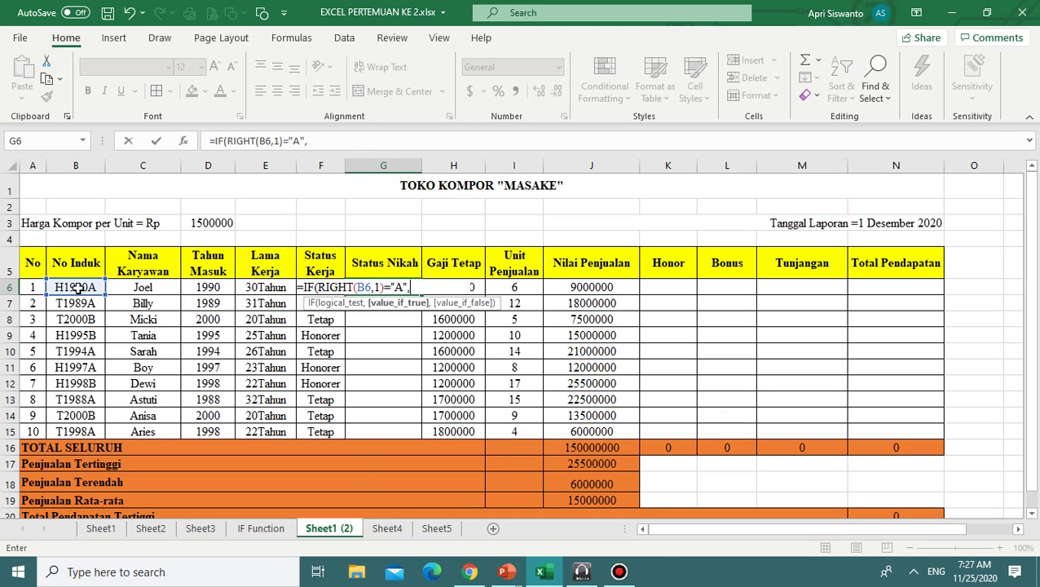
{"action": "type", "text": "\"Menikah"}
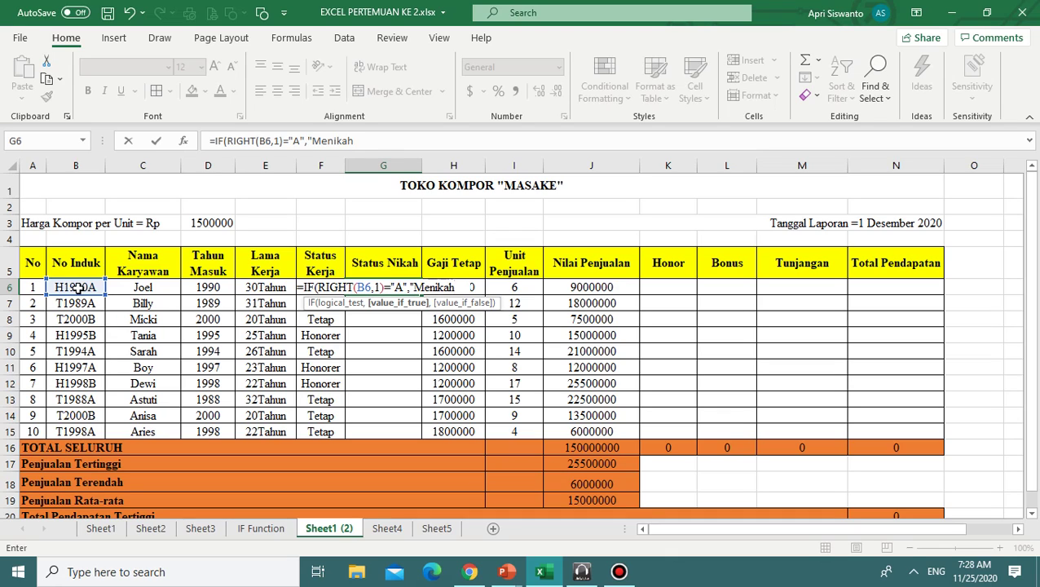
{"action": "type", "text": "\",\""}
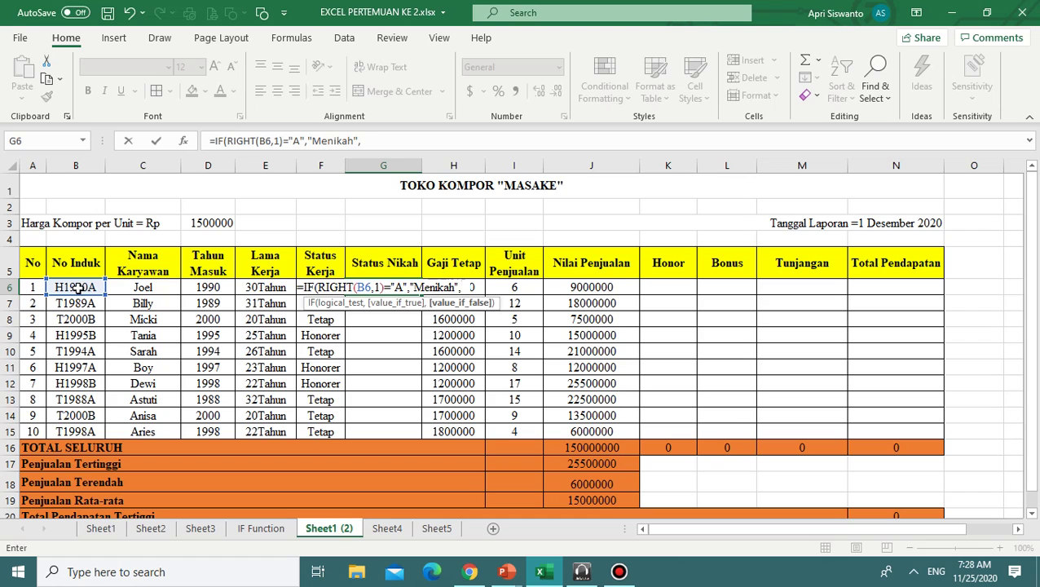
{"action": "type", "text": "Singl"}
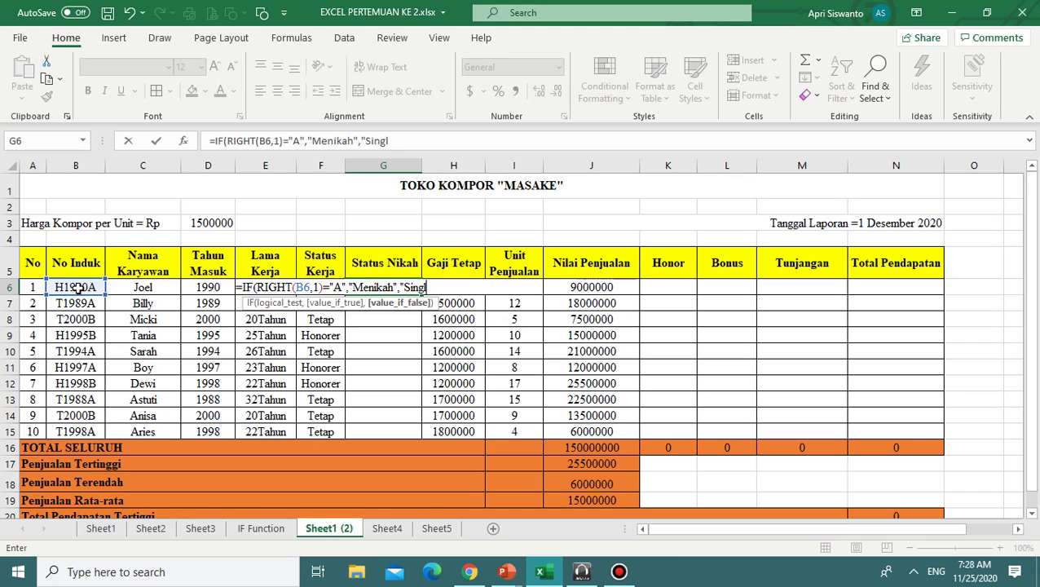
{"action": "type", "text": "e\")"}
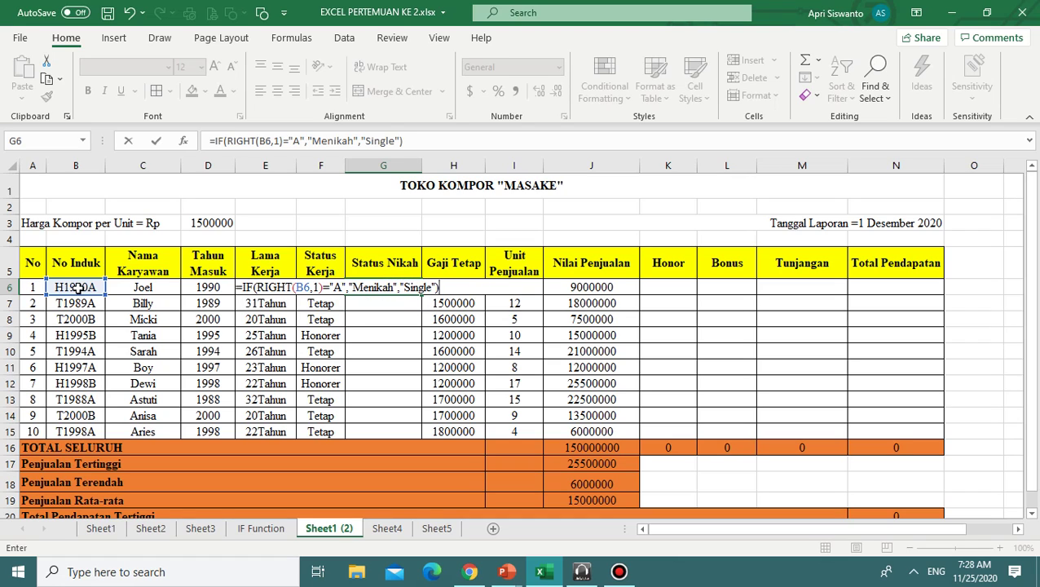
{"action": "key", "text": "Return"}
Review the Status Nikah formula in G6 and compare it with the Status Kerja and Tahun Masuk formulas in the same row.
{"action": "left_click", "coordinate": [380, 287]}
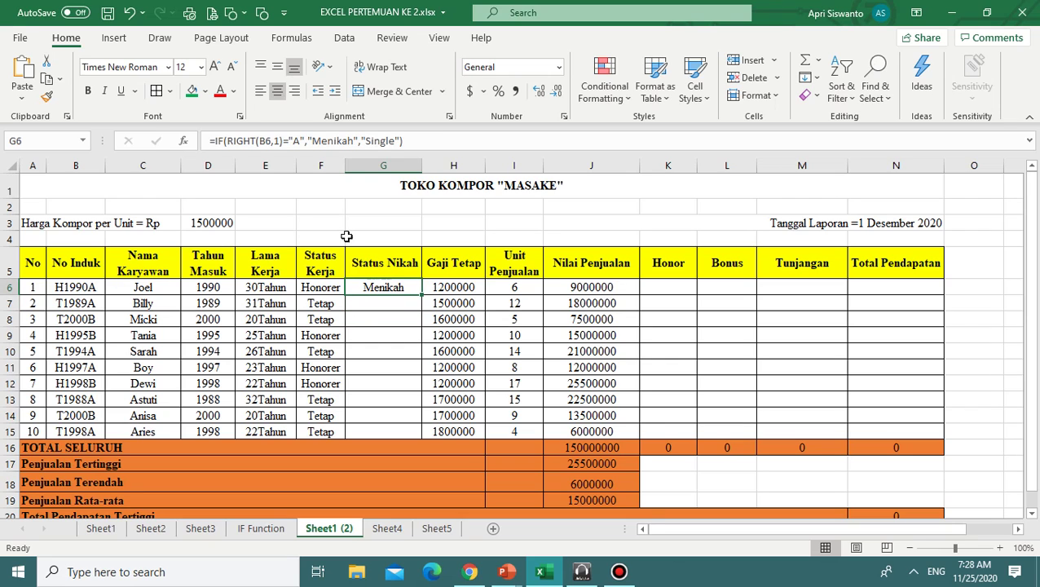
{"action": "left_click", "coordinate": [428, 143]}
{"action": "left_click_drag", "start_coordinate": [427, 143], "coordinate": [170, 135]}
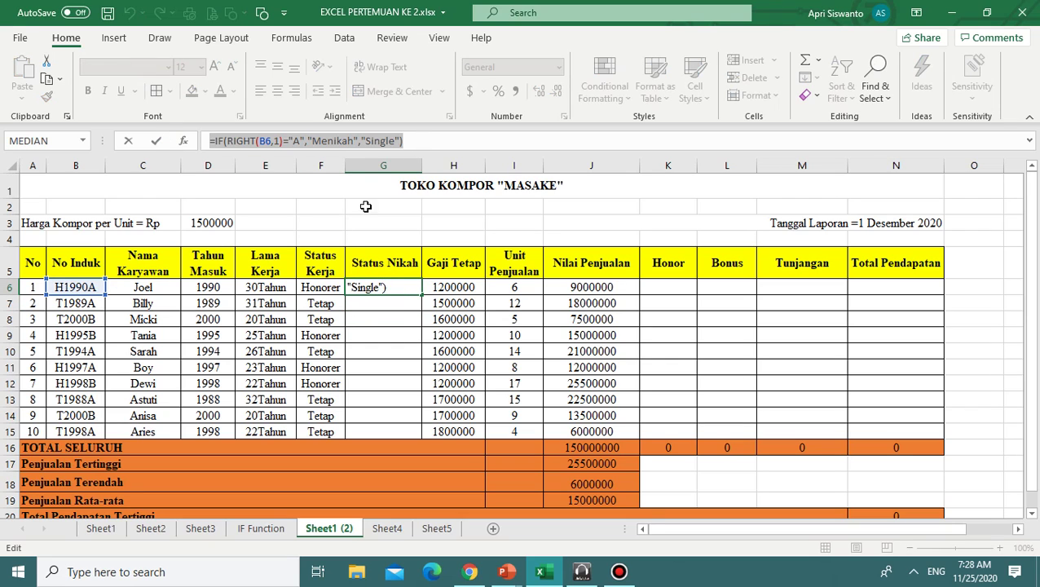
{"action": "key", "text": "Escape"}
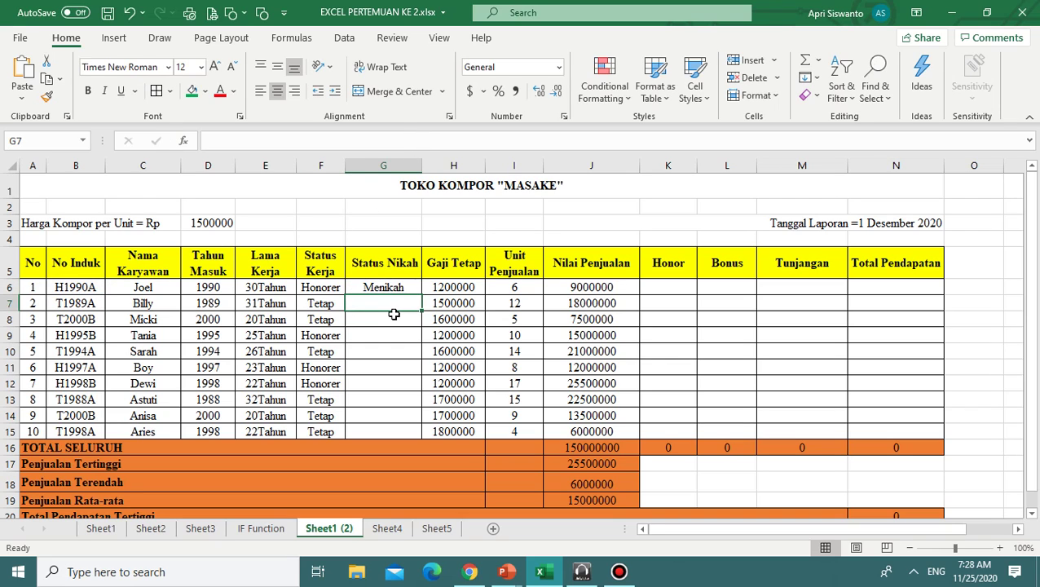
{"action": "left_click", "coordinate": [306, 287]}
{"action": "left_click", "coordinate": [412, 141]}
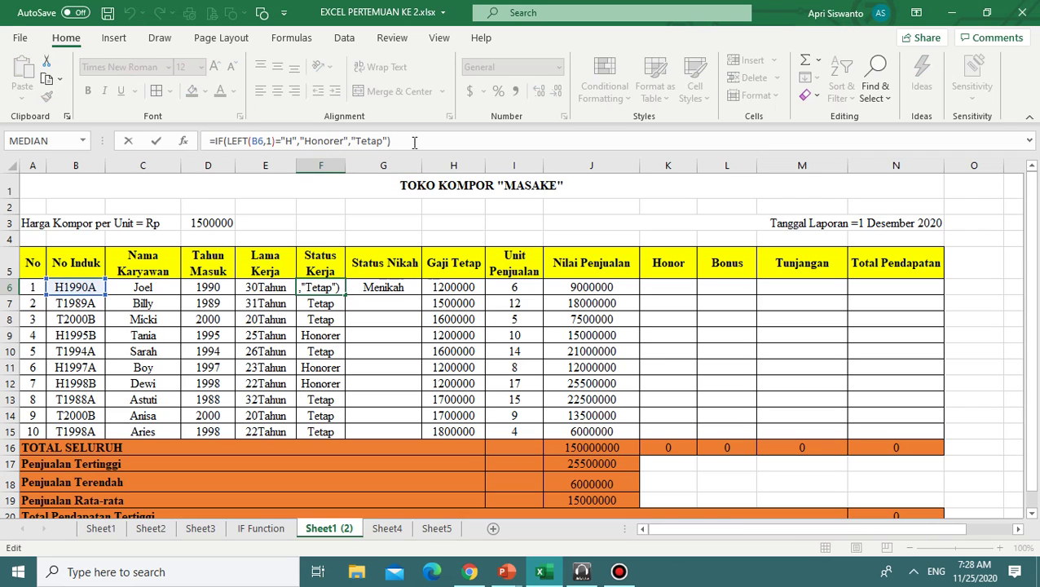
{"action": "key", "text": "Return"}
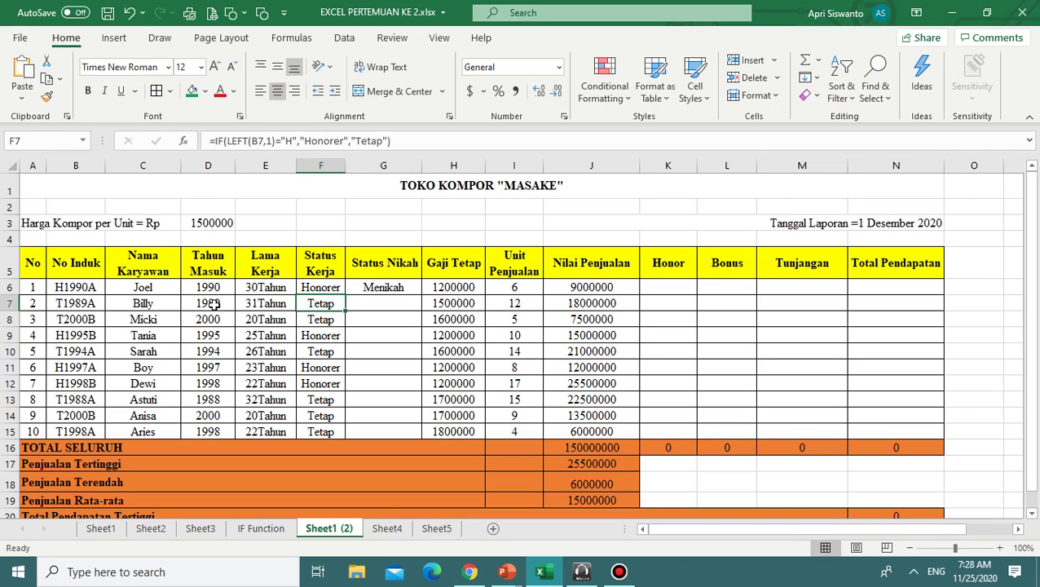
{"action": "left_click", "coordinate": [209, 285]}
{"action": "key", "text": "Return"}
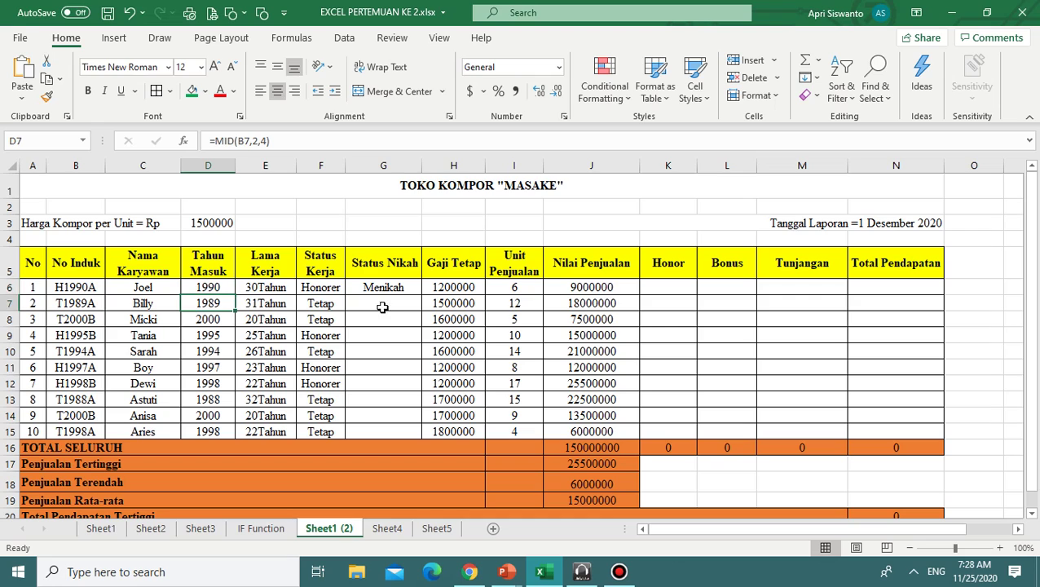
Copy the Status Nikah formula from G6 down through G15.
{"action": "left_click", "coordinate": [396, 290]}
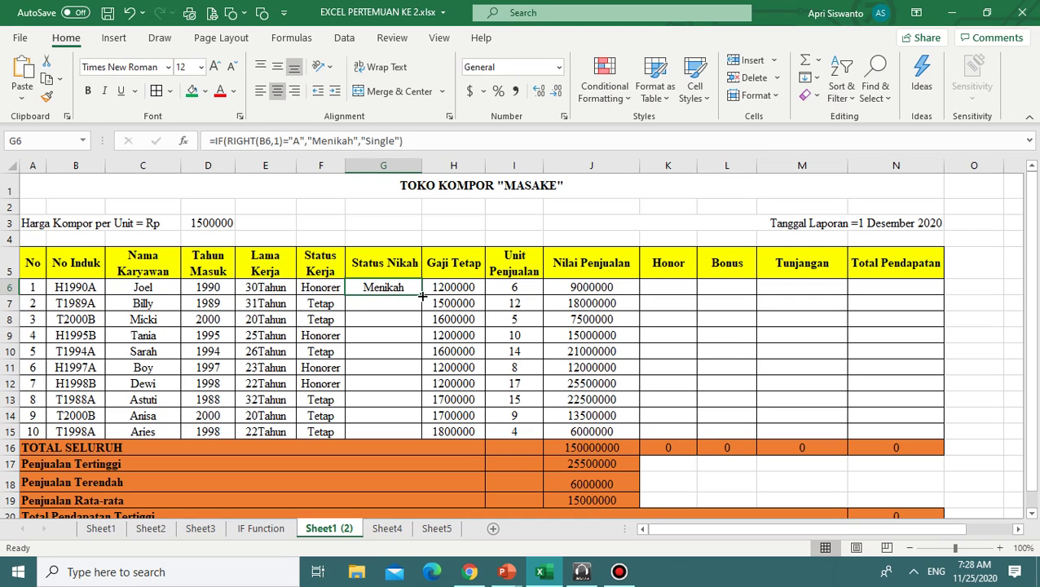
{"action": "left_click_drag", "start_coordinate": [423, 295], "coordinate": [415, 434]}
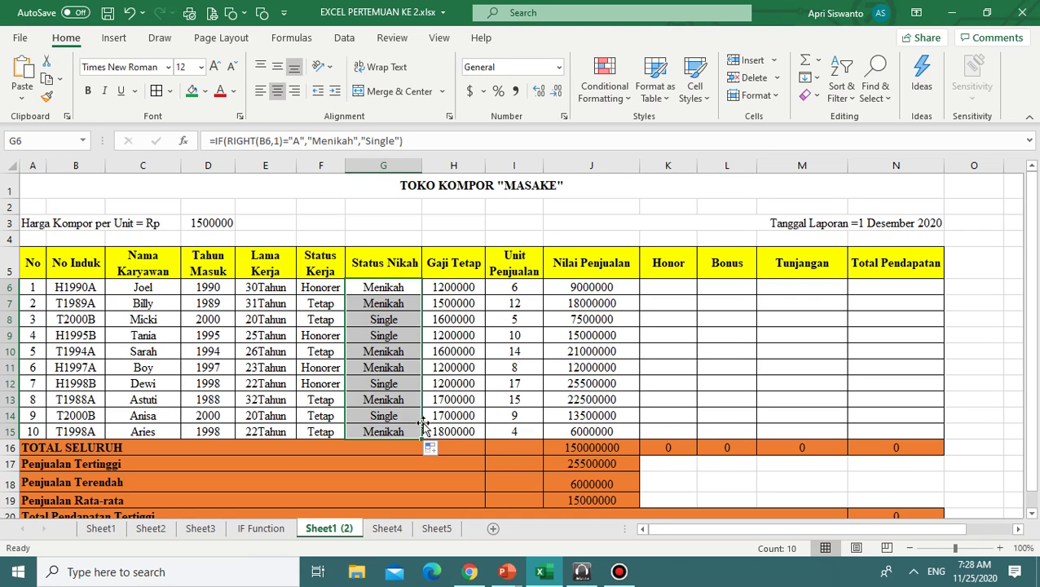
{"action": "left_click", "coordinate": [520, 379]}
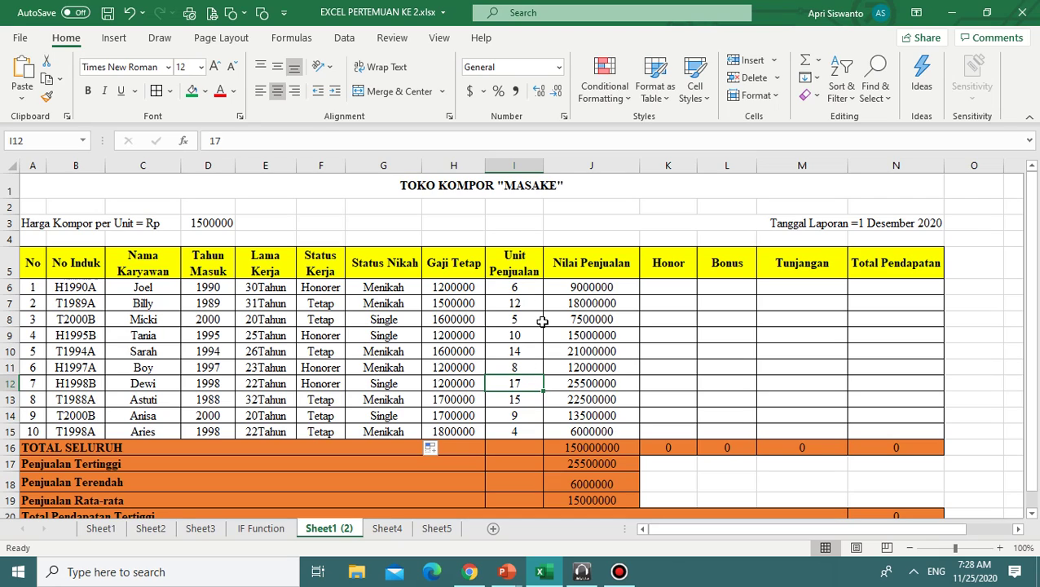
Examine how Nilai Penjualan in J6 is calculated from the unit price in D3 and the Unit Penjualan in I6.
{"action": "left_click", "coordinate": [519, 287]}
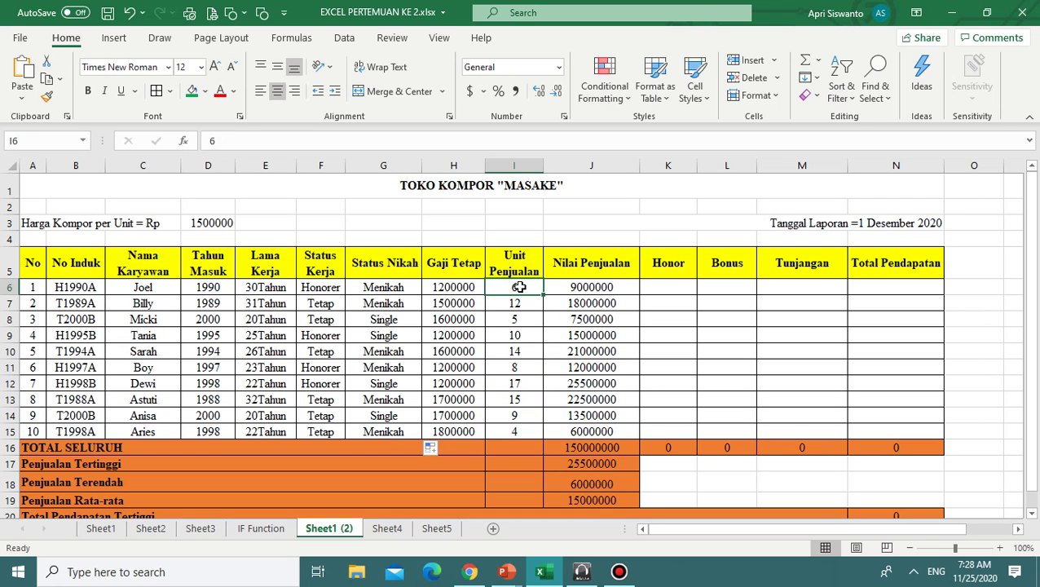
{"action": "left_click", "coordinate": [586, 286]}
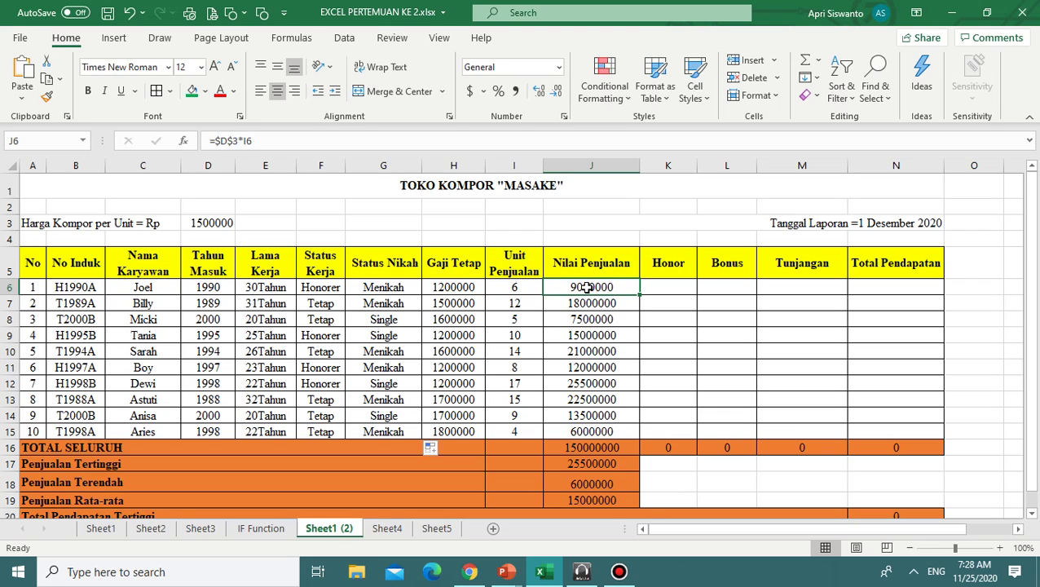
{"action": "left_click", "coordinate": [222, 235]}
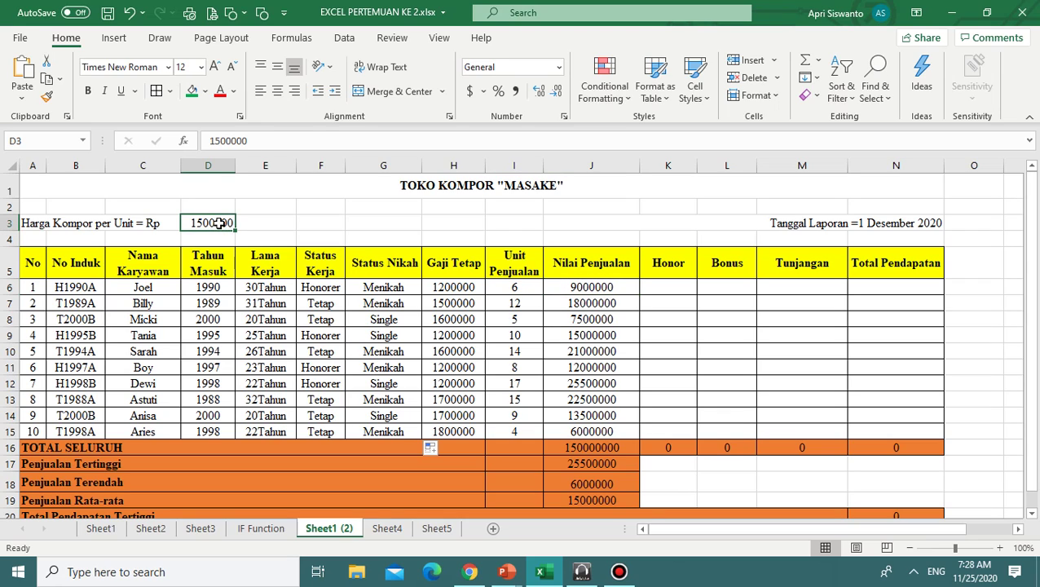
{"action": "left_click", "coordinate": [218, 223]}
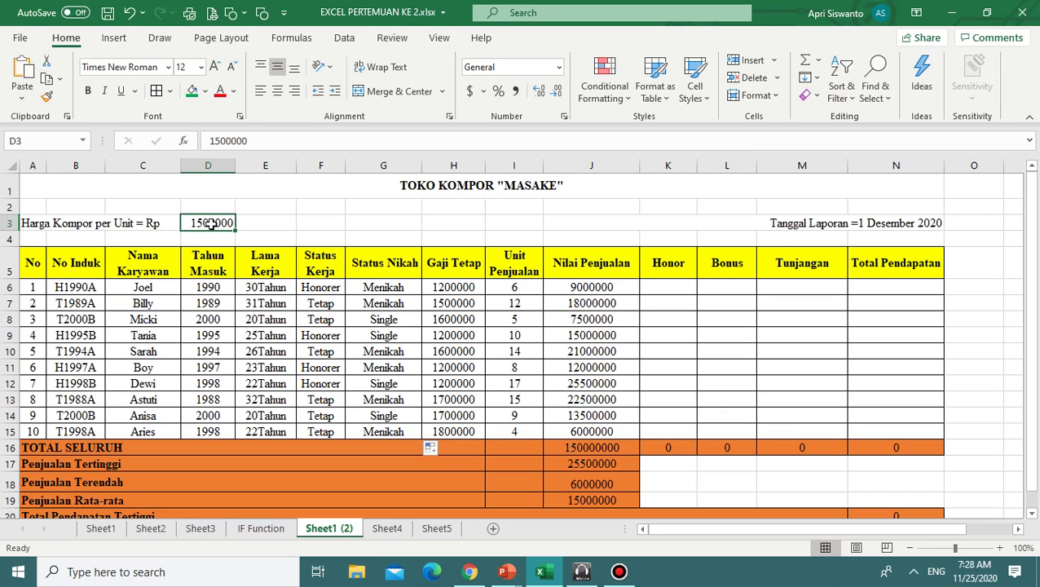
{"action": "left_click", "coordinate": [520, 289]}
{"action": "left_click", "coordinate": [577, 289]}
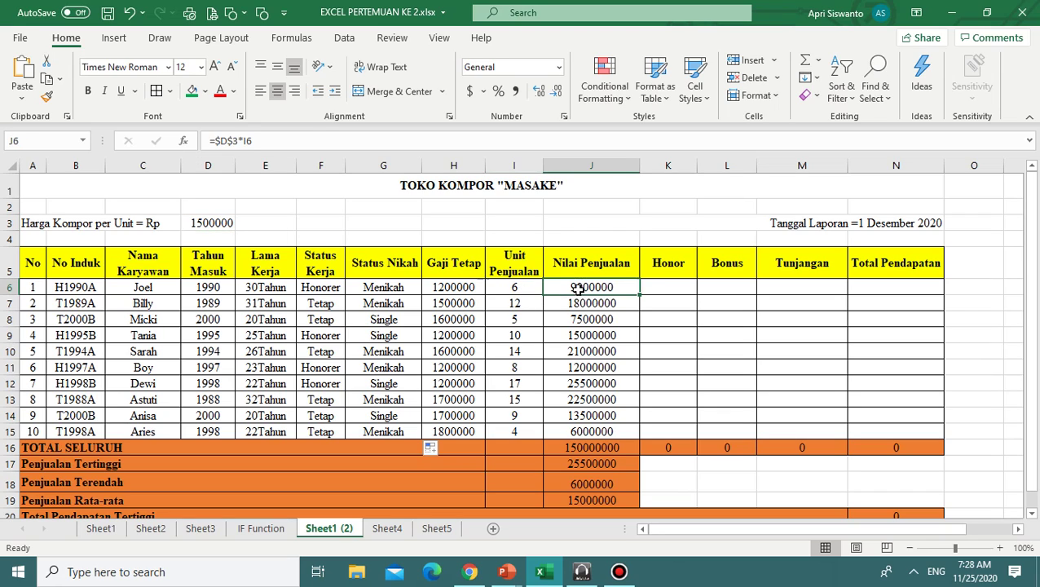
Look over the first-row cells of the Honor, Bonus, Tunjangan and Total Pendapatan columns, K6 to N6.
{"action": "left_click", "coordinate": [660, 285]}
{"action": "left_click", "coordinate": [599, 286]}
{"action": "left_click", "coordinate": [670, 282]}
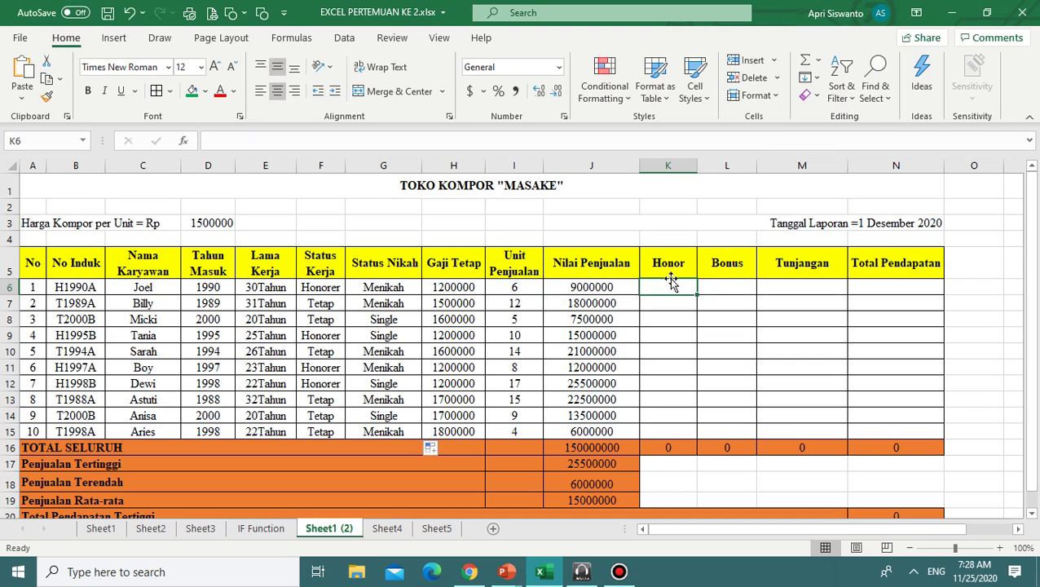
{"action": "left_click", "coordinate": [746, 280]}
{"action": "left_click", "coordinate": [775, 282]}
{"action": "left_click", "coordinate": [877, 281]}
{"action": "left_click", "coordinate": [802, 287]}
{"action": "left_click", "coordinate": [882, 285]}
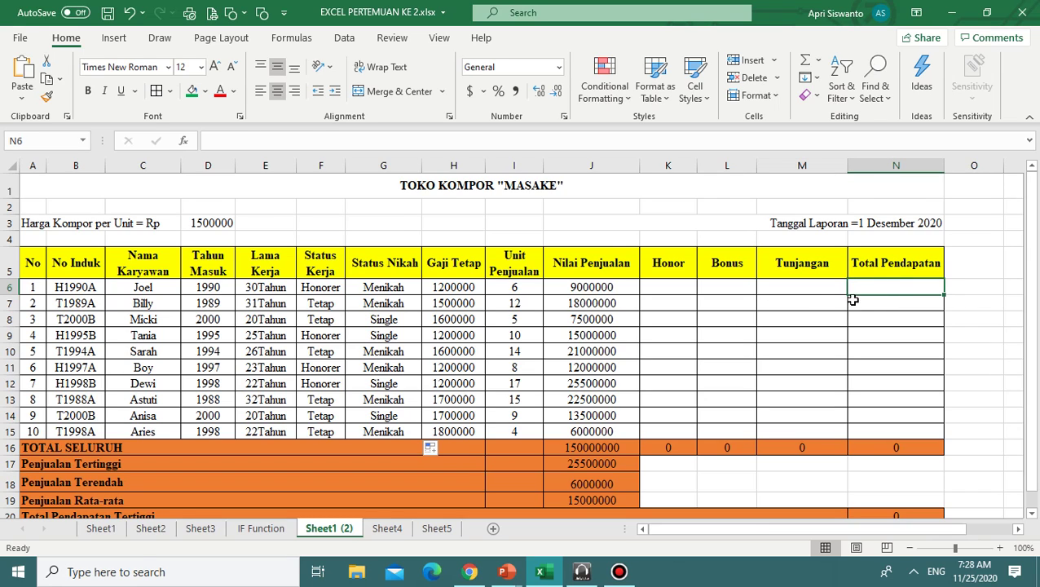
Review the SUM formula for TOTAL SELURUH in J16 and the MAX formula for Penjualan Tertinggi in J17.
{"action": "scroll", "coordinate": [755, 348], "scroll_direction": "down", "scroll_amount": 1}
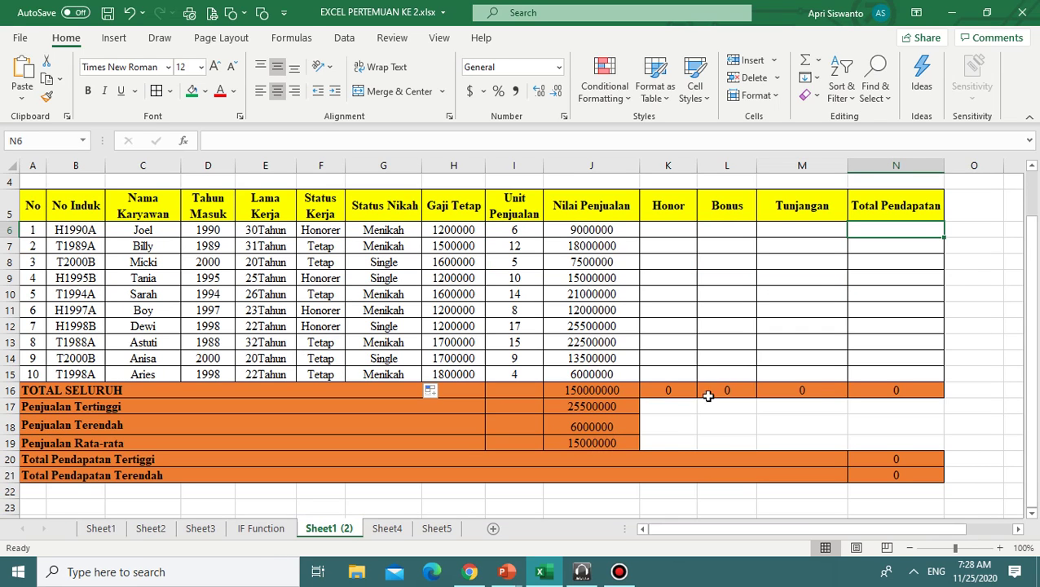
{"action": "left_click", "coordinate": [600, 397]}
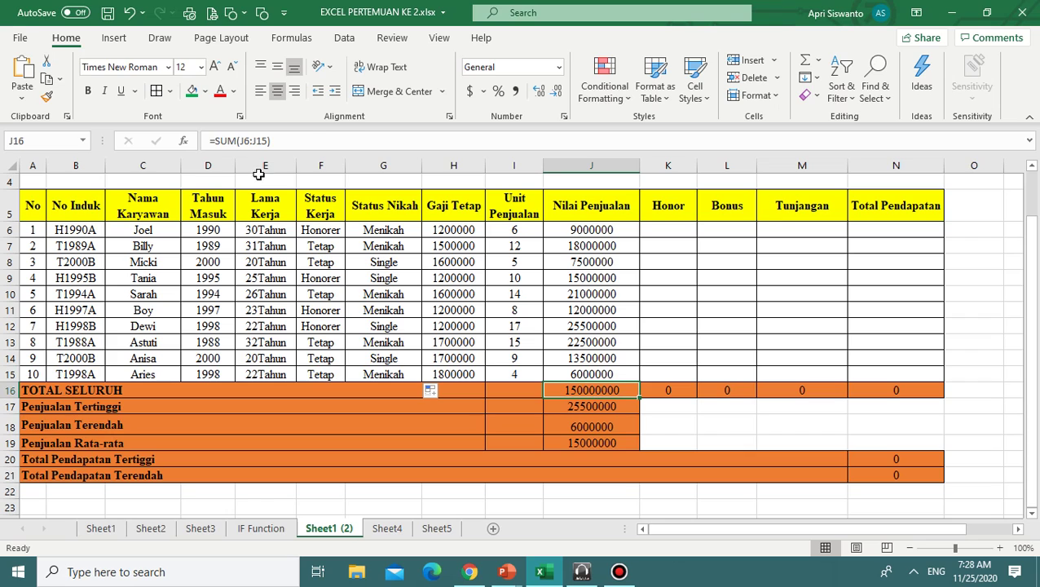
{"action": "left_click_drag", "start_coordinate": [310, 141], "coordinate": [175, 142]}
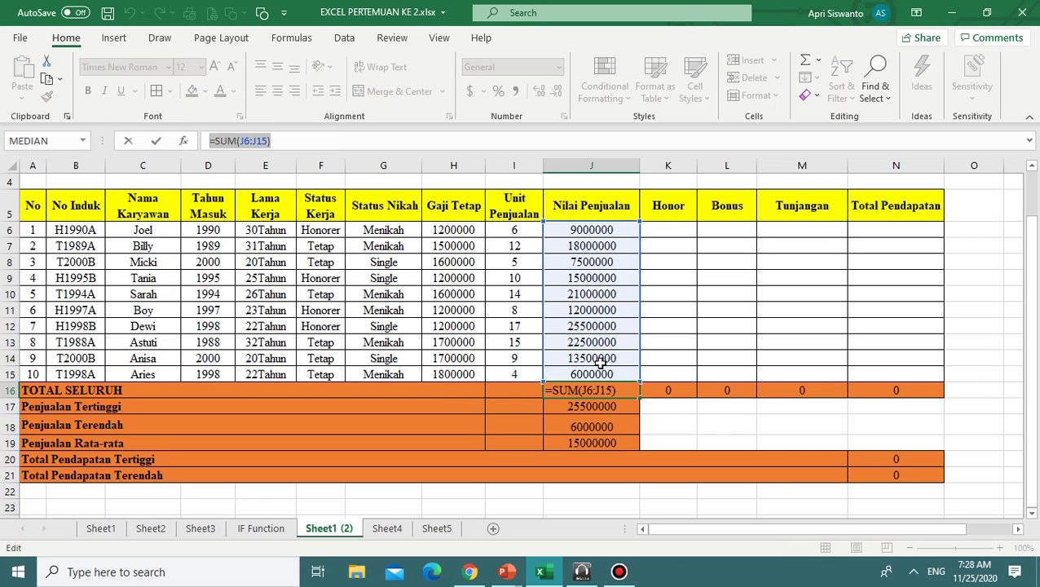
{"action": "key", "text": "Return"}
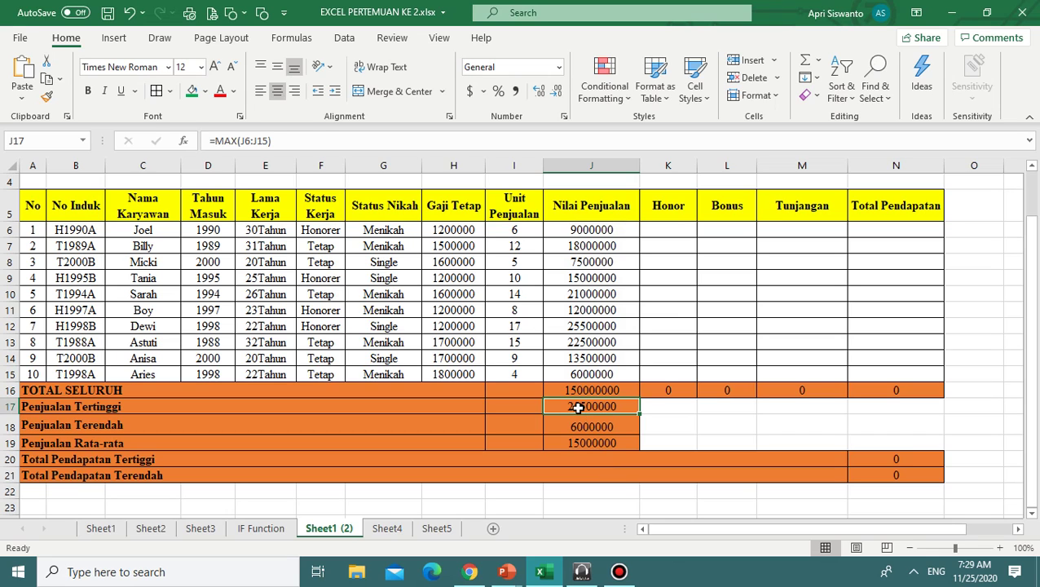
{"action": "left_click", "coordinate": [250, 141]}
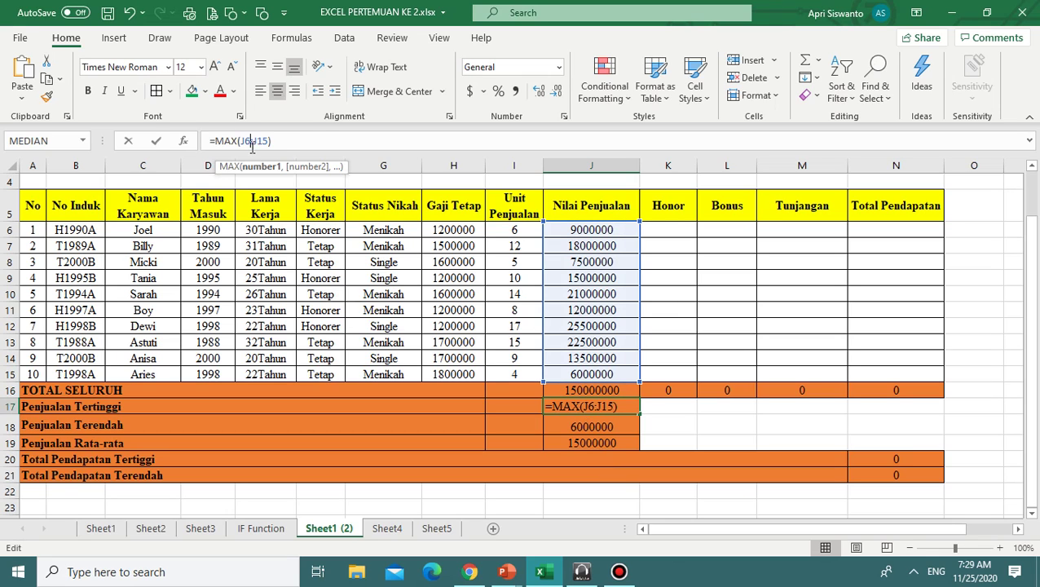
{"action": "left_click", "coordinate": [287, 142]}
{"action": "key", "text": "Return"}
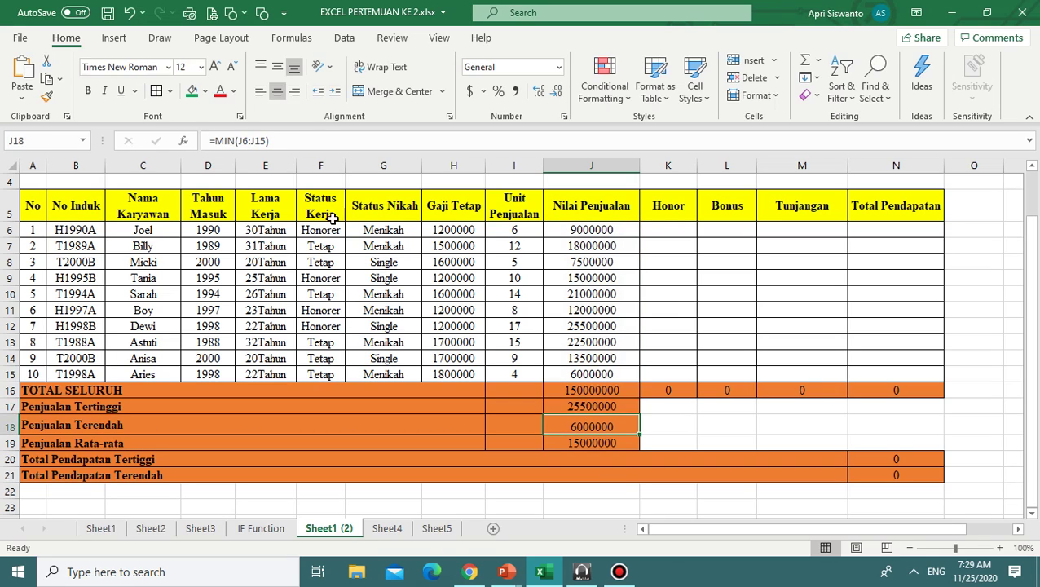
Review the MIN formula for Penjualan Terendah in J18 and the AVERAGE formula for Penjualan Rata-rata in J19.
{"action": "double_click", "coordinate": [564, 427]}
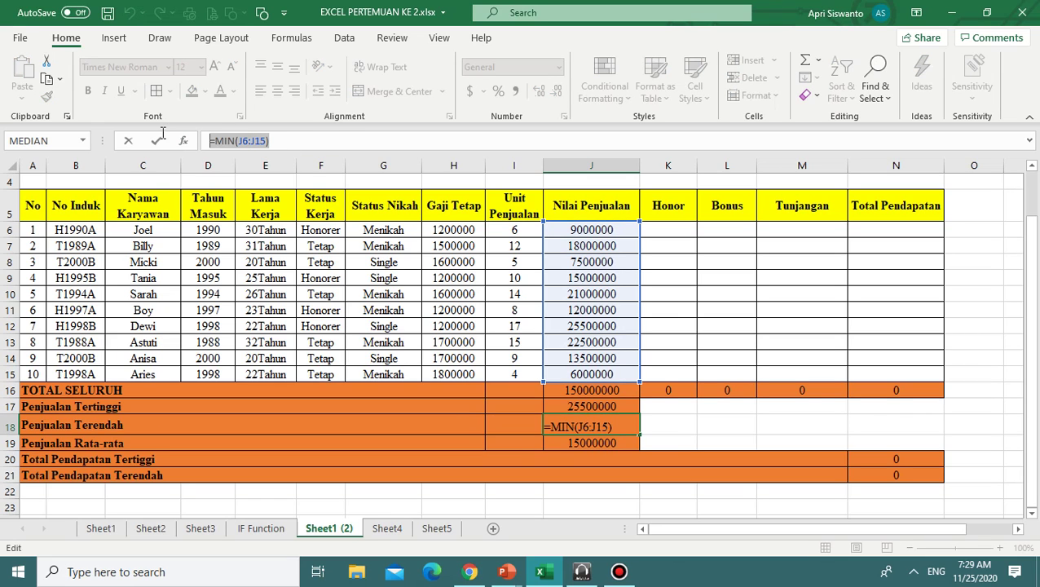
{"action": "key", "text": "Return"}
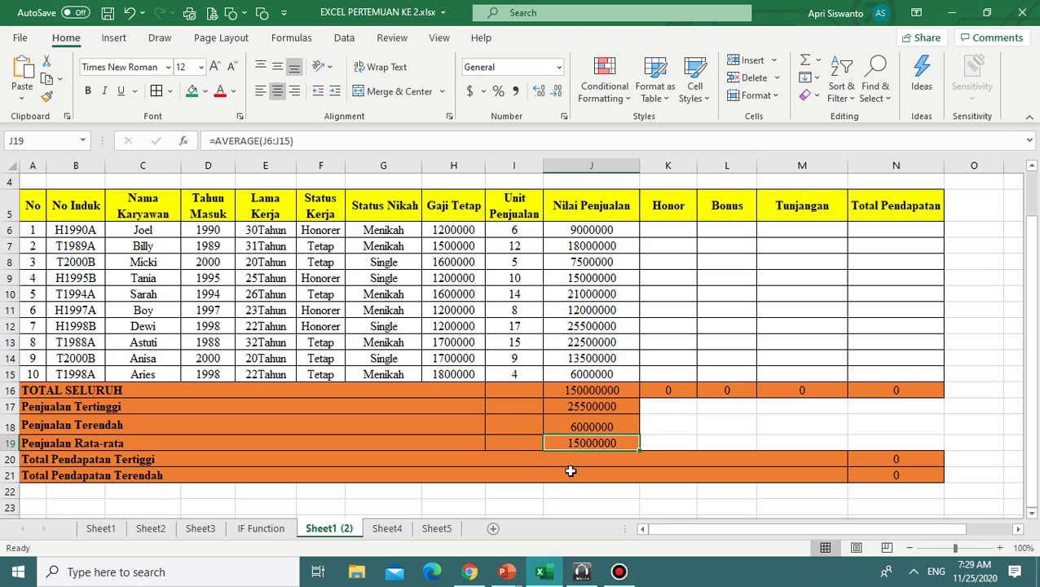
{"action": "double_click", "coordinate": [591, 442]}
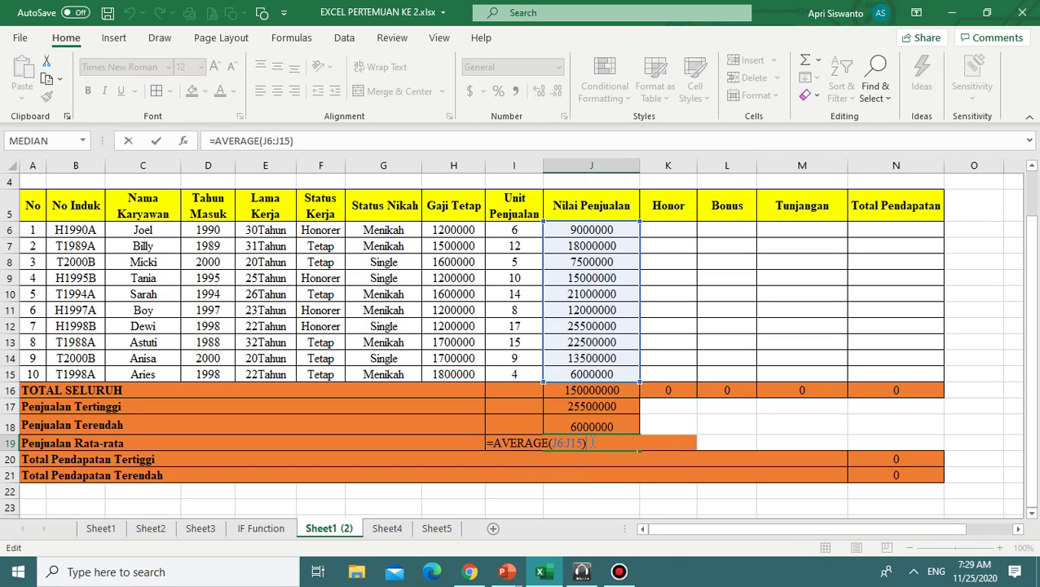
{"action": "key", "text": "Return"}
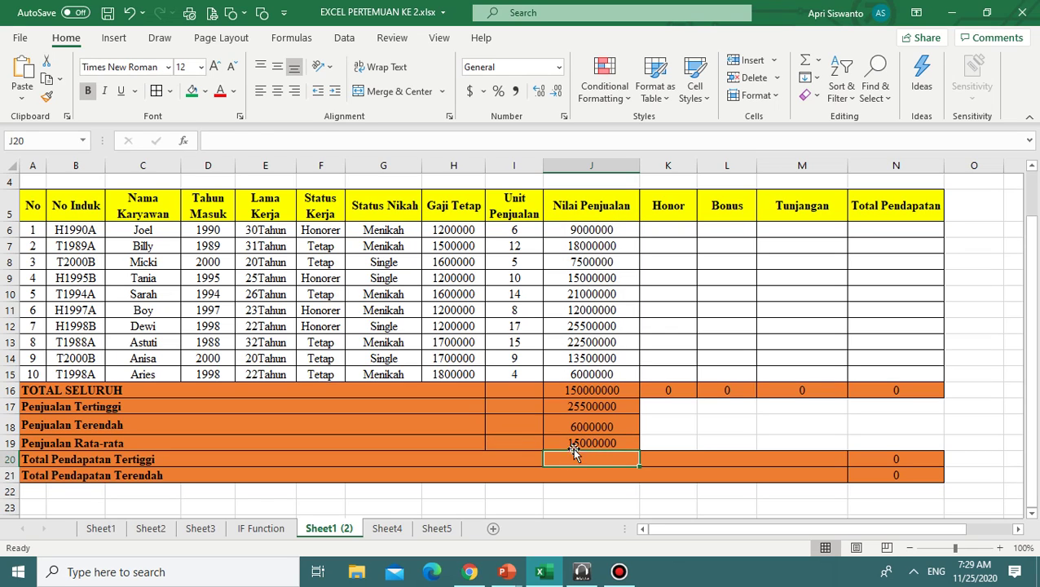
{"action": "left_click", "coordinate": [590, 404]}
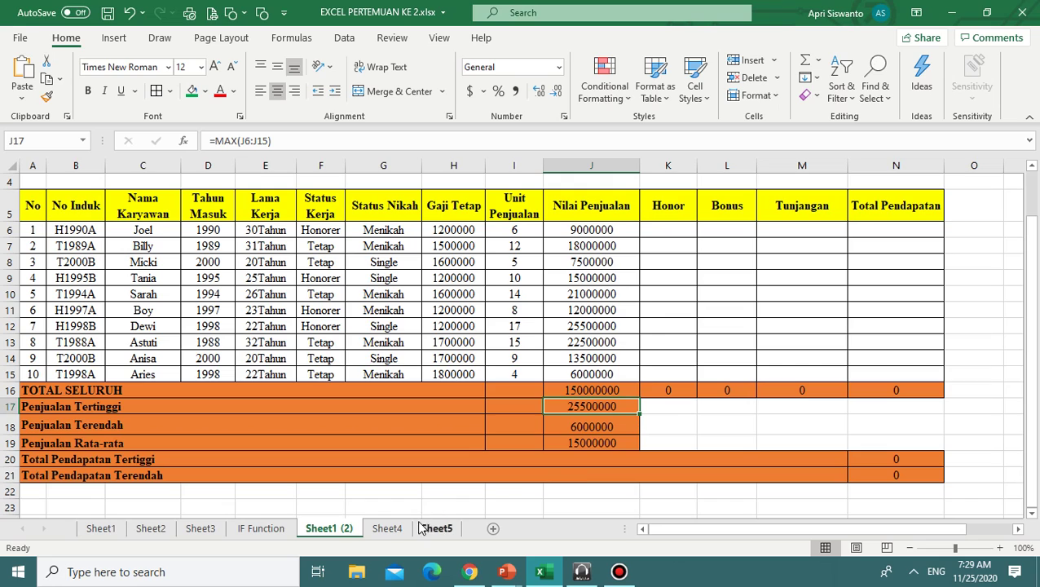
Go to Sheet4 and make the NAMA column C slightly wider.
{"action": "left_click", "coordinate": [387, 528]}
{"action": "left_click", "coordinate": [362, 366]}
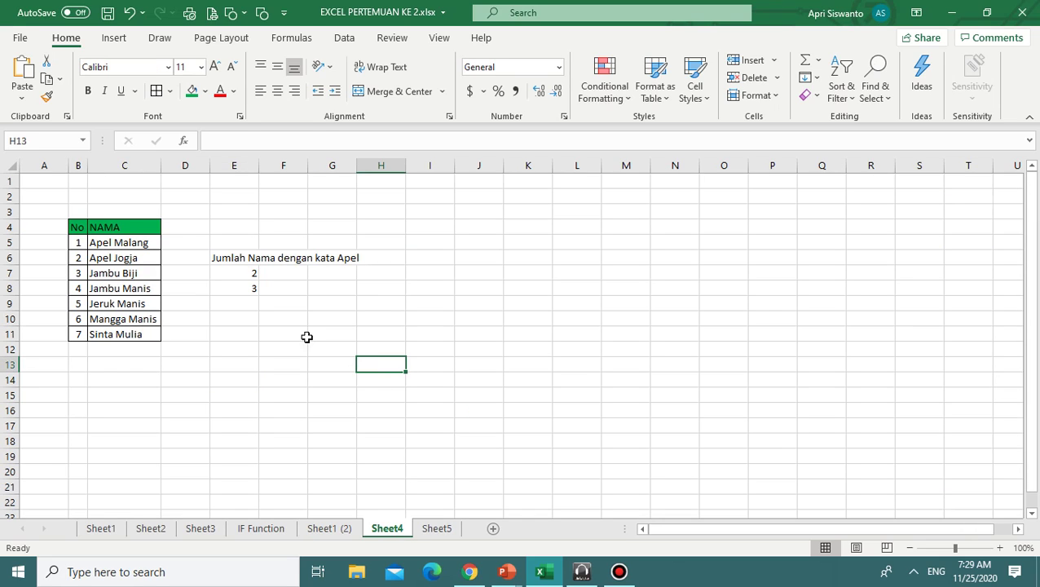
{"action": "left_click", "coordinate": [228, 318]}
{"action": "left_click", "coordinate": [79, 229]}
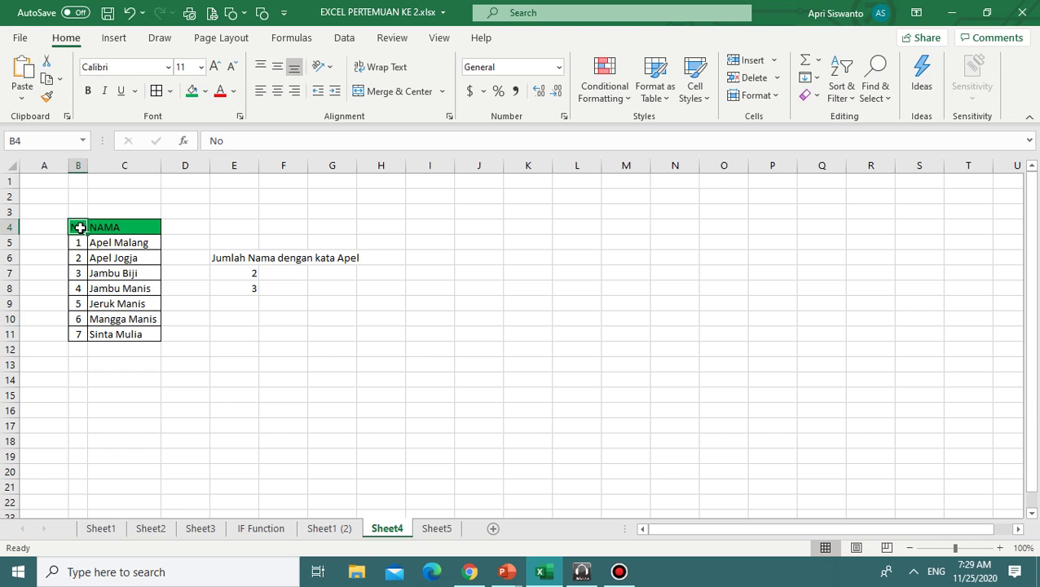
{"action": "left_click", "coordinate": [247, 324]}
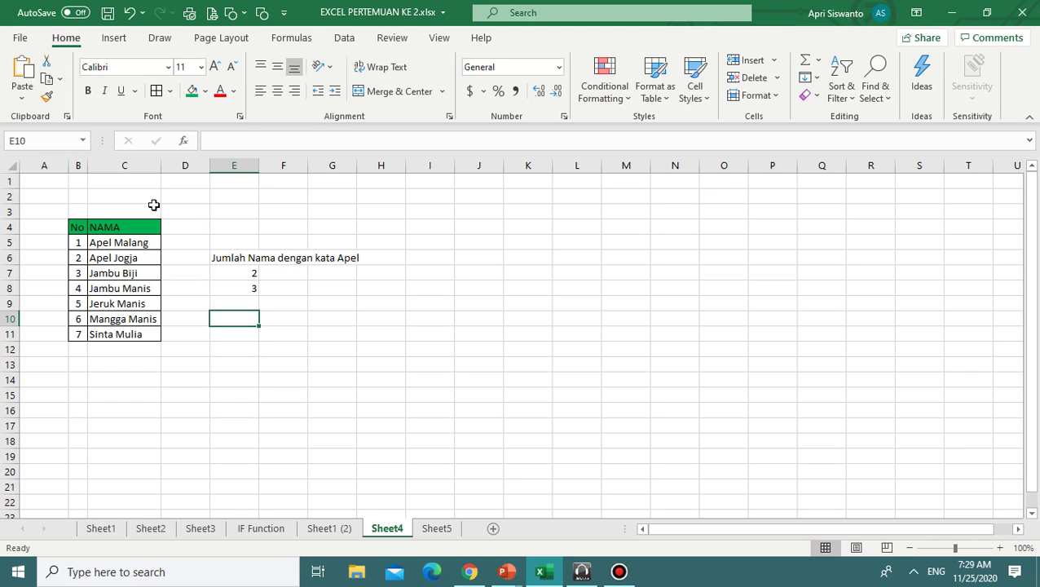
{"action": "left_click_drag", "start_coordinate": [160, 167], "coordinate": [181, 170]}
{"action": "left_click", "coordinate": [182, 317]}
Examine the fruit names in C5:C11, noting which ones begin with Apel and which ones end with Manis.
{"action": "left_click_drag", "start_coordinate": [134, 242], "coordinate": [132, 334]}
{"action": "left_click", "coordinate": [124, 363]}
{"action": "left_click_drag", "start_coordinate": [112, 242], "coordinate": [120, 339]}
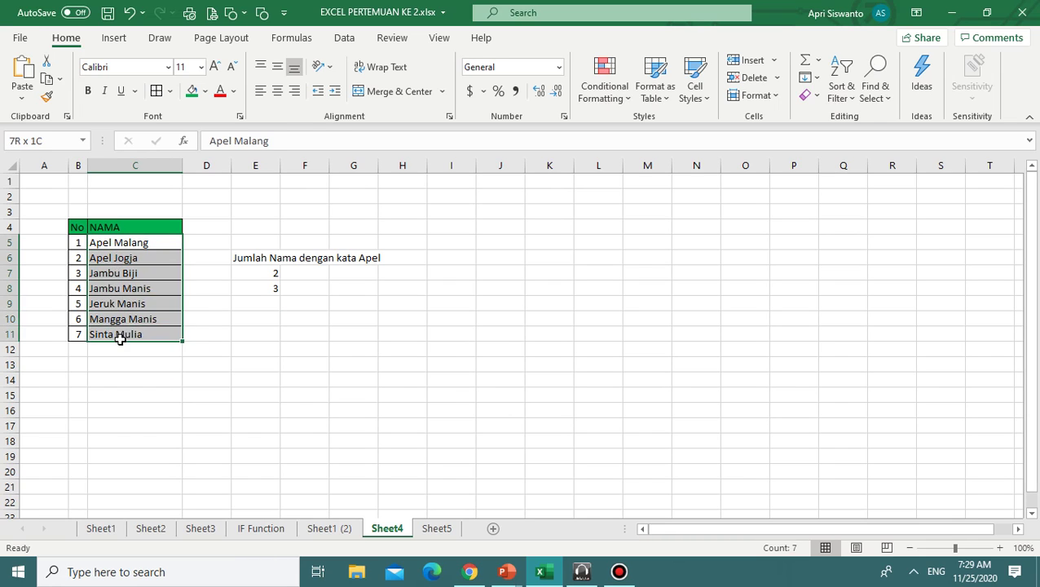
{"action": "left_click", "coordinate": [133, 247]}
{"action": "left_click", "coordinate": [136, 261]}
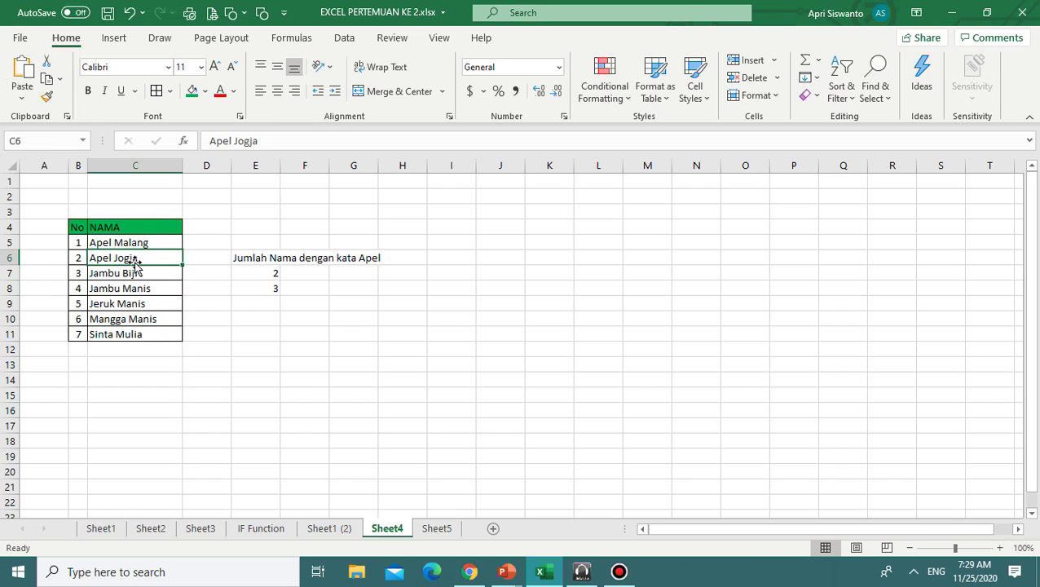
{"action": "left_click", "coordinate": [130, 274]}
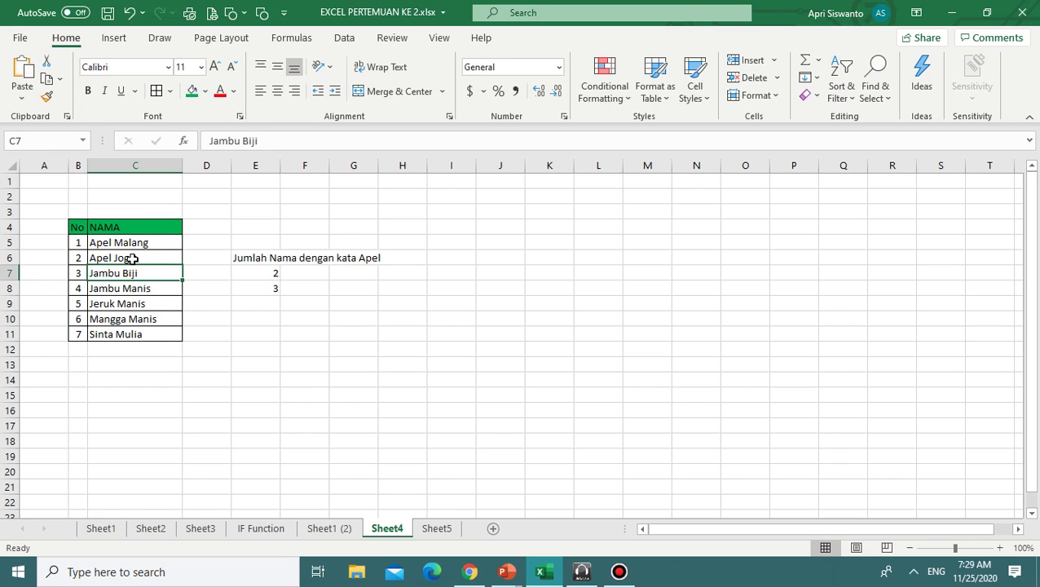
{"action": "left_click", "coordinate": [128, 289]}
{"action": "left_click", "coordinate": [127, 300]}
{"action": "left_click", "coordinate": [120, 318]}
{"action": "left_click_drag", "start_coordinate": [114, 290], "coordinate": [116, 320]}
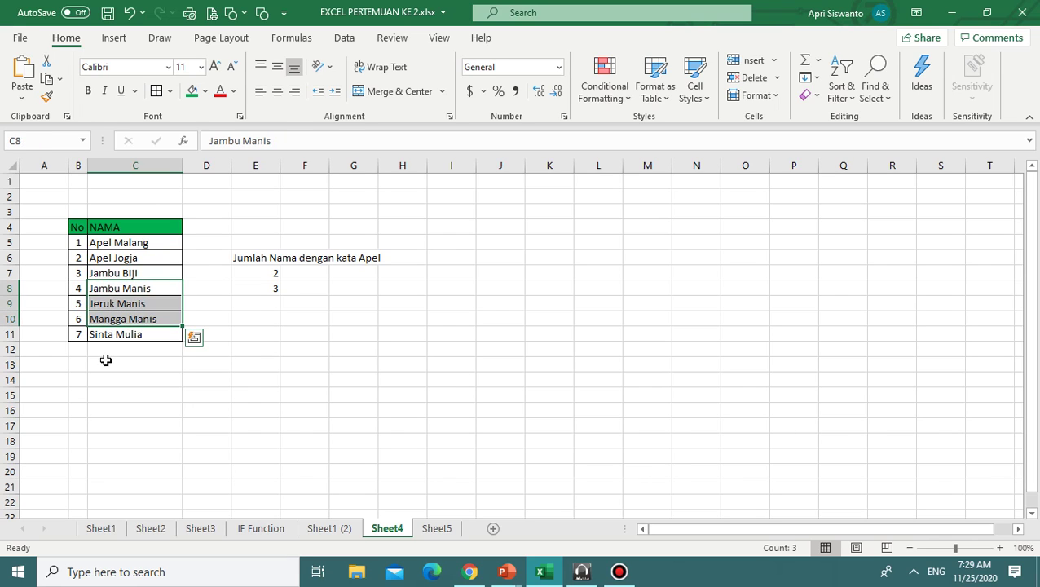
{"action": "left_click", "coordinate": [106, 358]}
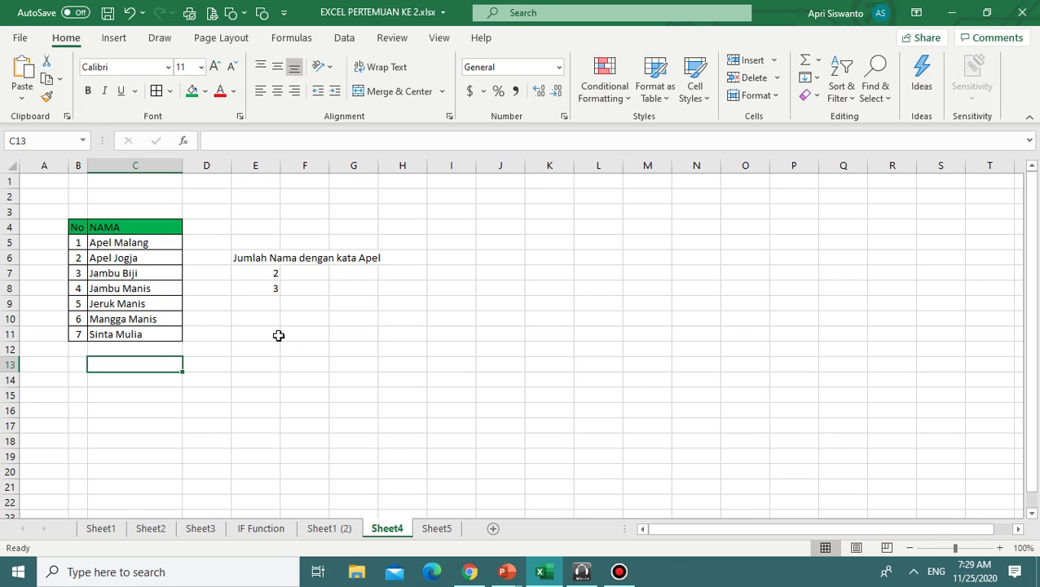
Examine the COUNTIF formula in E7, including its range C5:C11 and the "Apel*" criterion.
{"action": "double_click", "coordinate": [260, 276]}
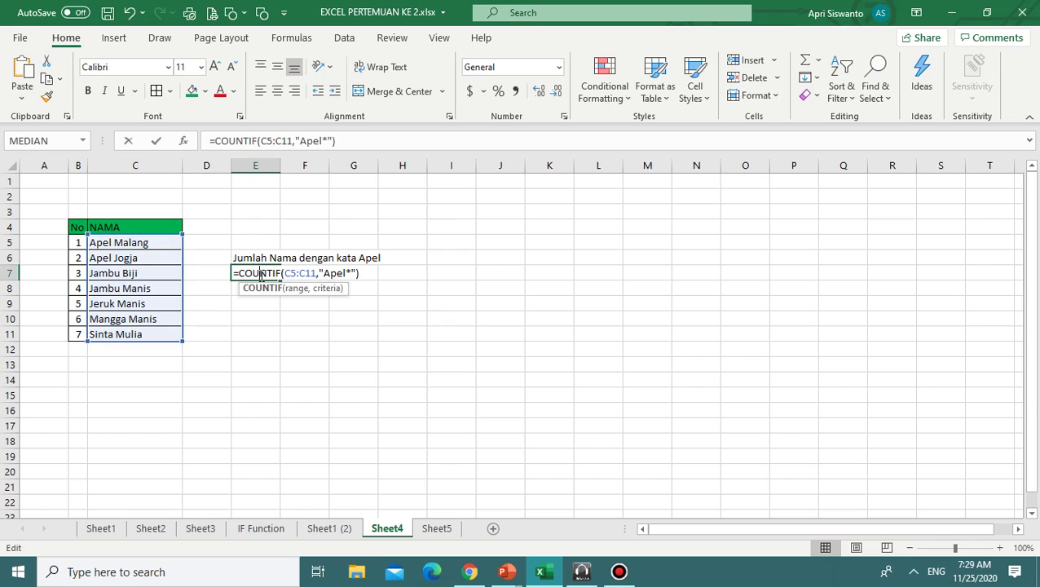
{"action": "left_click", "coordinate": [343, 141]}
{"action": "left_click_drag", "start_coordinate": [342, 141], "coordinate": [207, 140]}
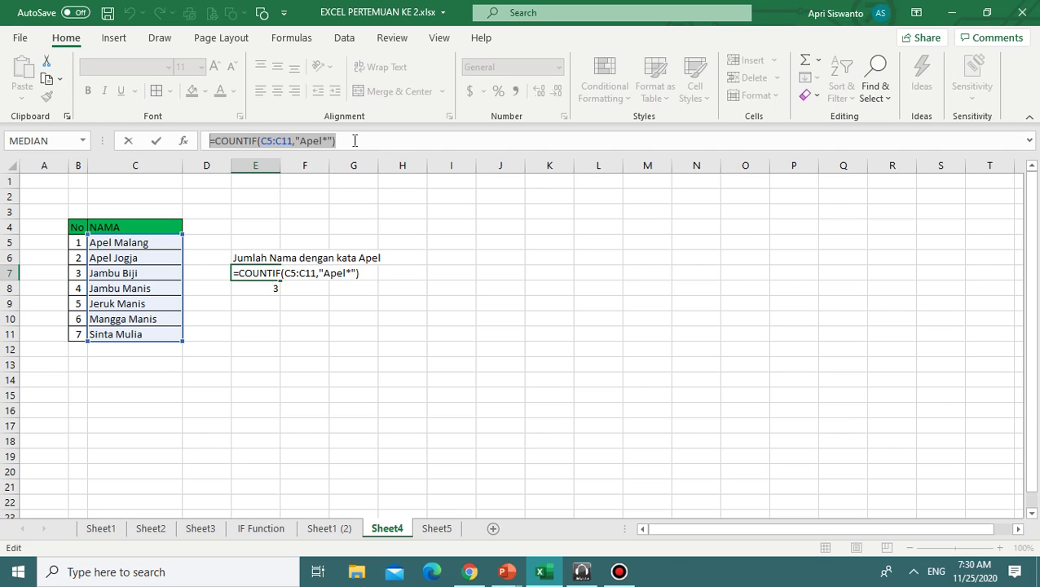
{"action": "left_click", "coordinate": [355, 140]}
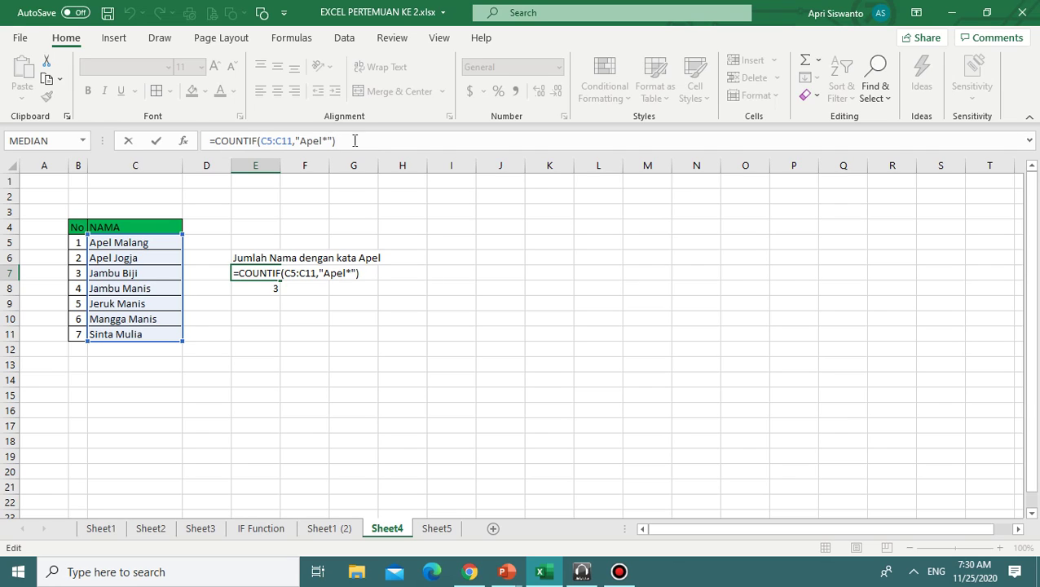
{"action": "key", "text": "Return"}
{"action": "left_click", "coordinate": [259, 275]}
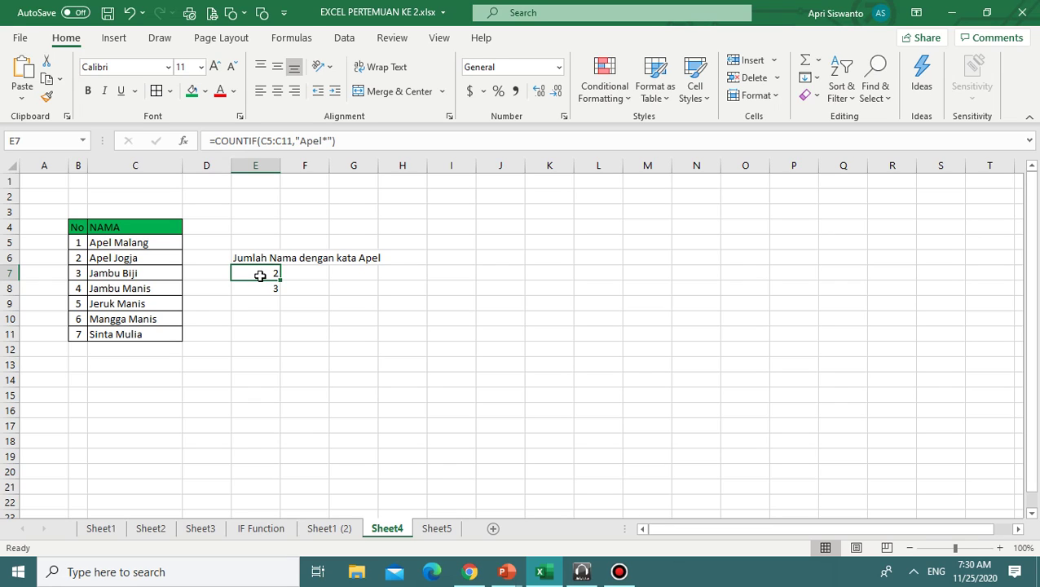
Change the heading in E6 to "Jumlah Nama dengan kata Manis".
{"action": "left_click", "coordinate": [256, 255]}
{"action": "double_click", "coordinate": [348, 256]}
{"action": "double_click", "coordinate": [255, 258]}
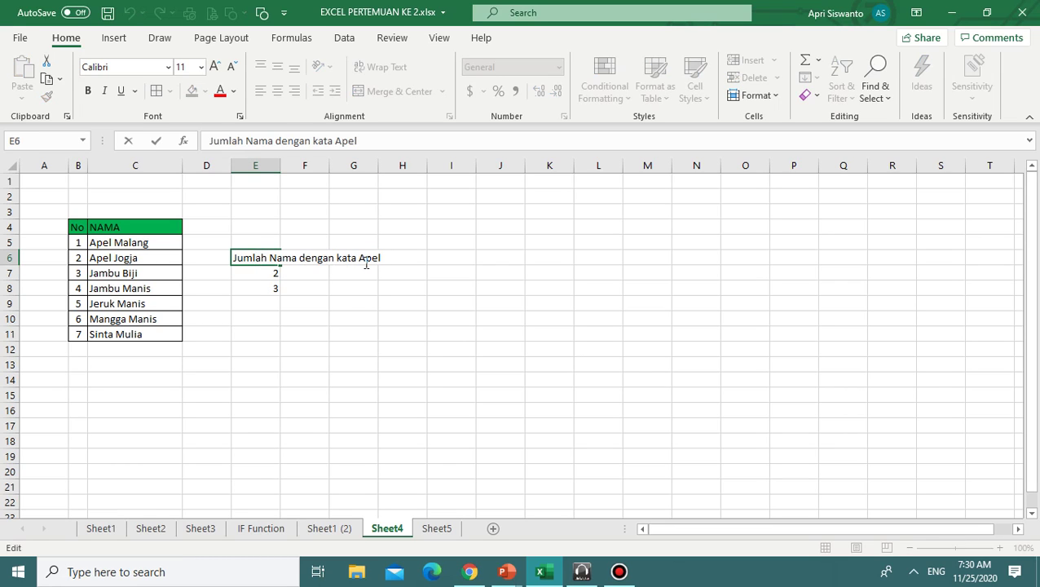
{"action": "left_click_drag", "start_coordinate": [359, 258], "coordinate": [438, 260]}
{"action": "type", "text": "Manis'"}
{"action": "key", "text": "Return"}
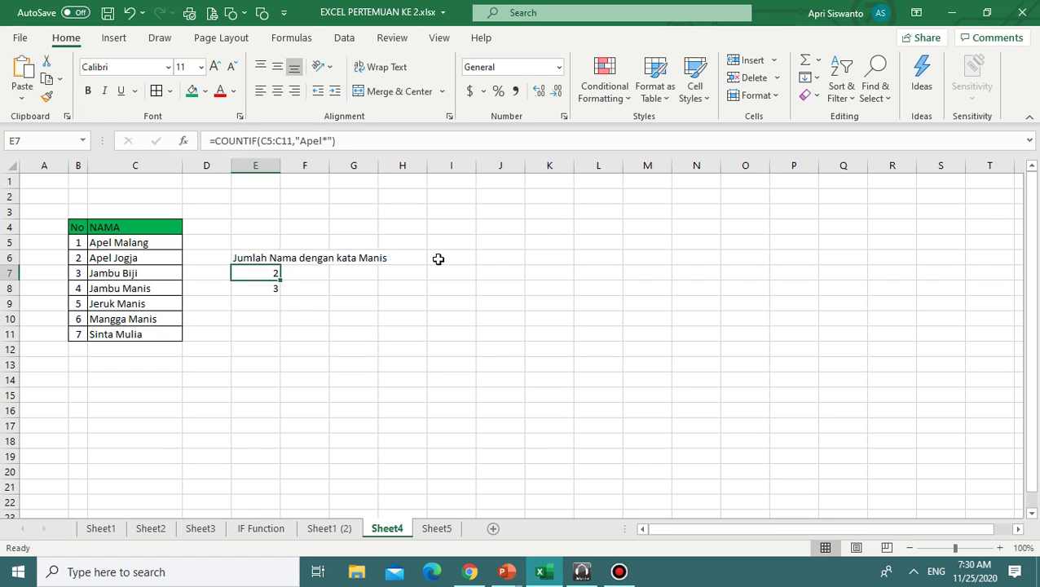
Examine the COUNTIF formula in E8, including its range C5:C11 and the "*Manis" criterion.
{"action": "left_click", "coordinate": [274, 285]}
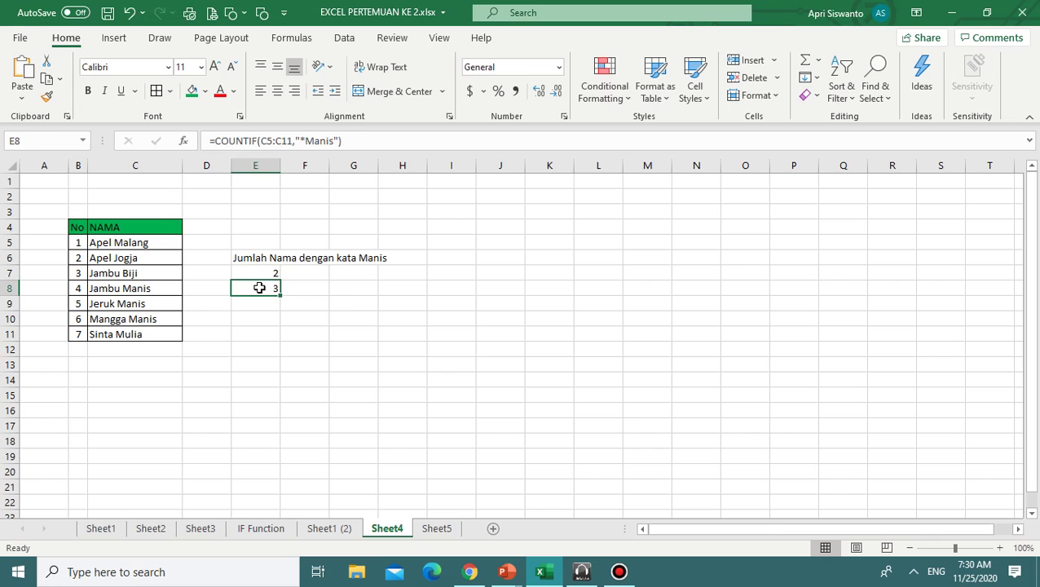
{"action": "double_click", "coordinate": [274, 286]}
{"action": "left_click_drag", "start_coordinate": [367, 138], "coordinate": [88, 96]}
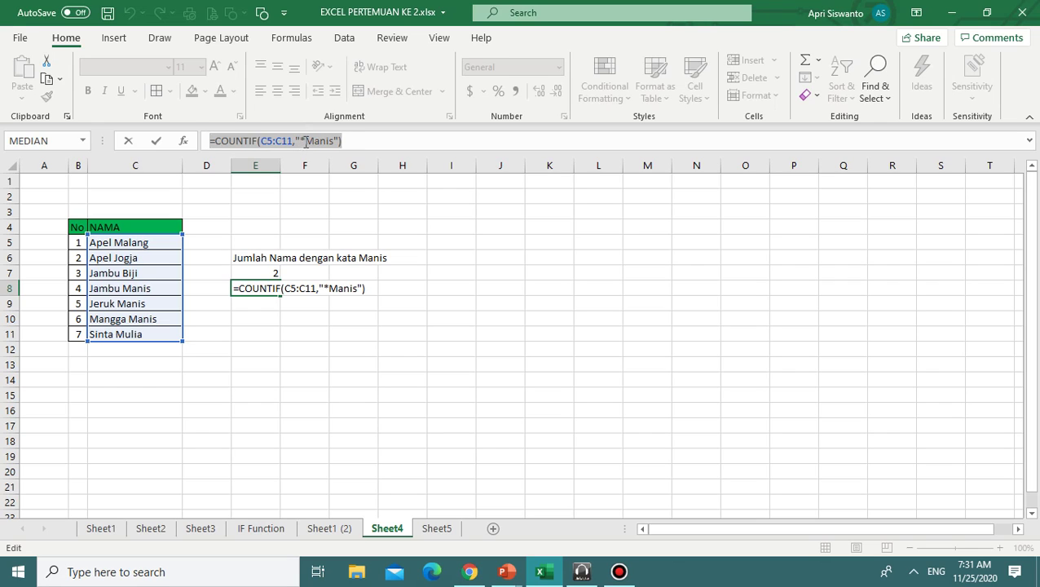
{"action": "left_click", "coordinate": [306, 140]}
{"action": "left_click", "coordinate": [349, 140]}
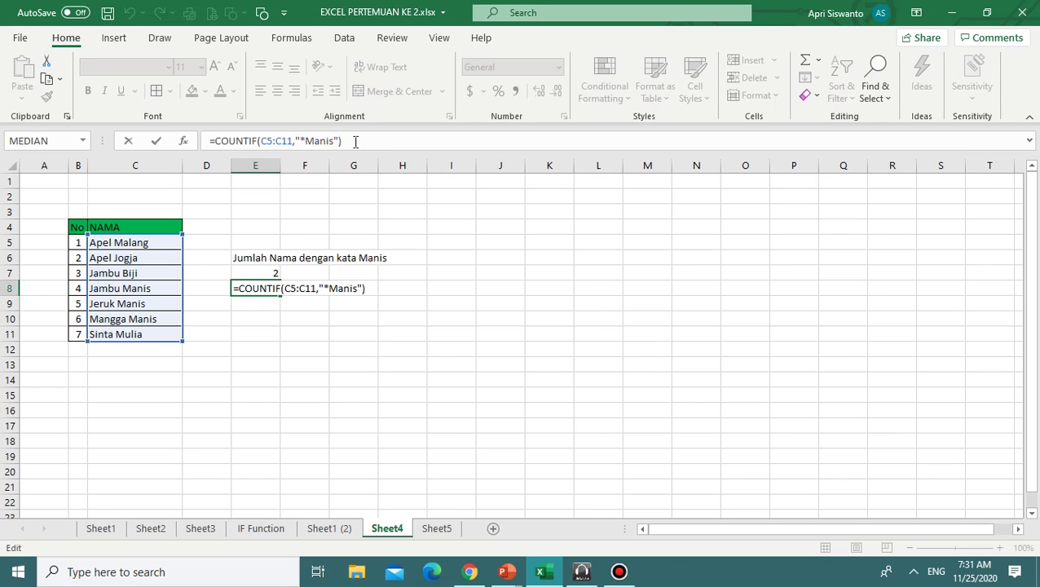
{"action": "key", "text": "Return"}
{"action": "left_click", "coordinate": [346, 286]}
Centre the two COUNTIF results in E7:E8 horizontally.
{"action": "left_click_drag", "start_coordinate": [269, 270], "coordinate": [270, 288]}
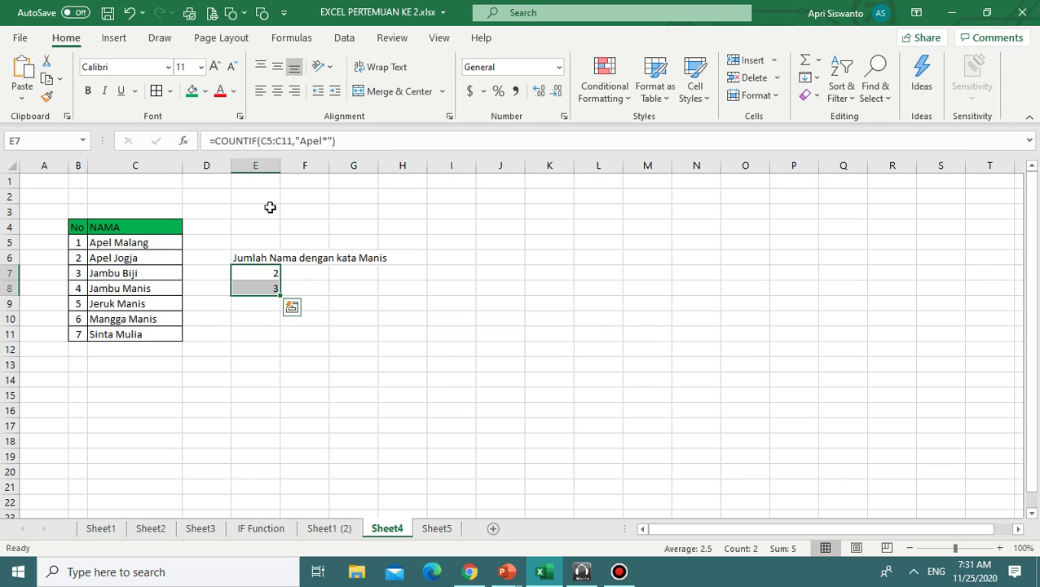
{"action": "left_click", "coordinate": [277, 90]}
{"action": "left_click", "coordinate": [87, 90]}
{"action": "left_click", "coordinate": [360, 321]}
{"action": "left_click_drag", "start_coordinate": [257, 271], "coordinate": [257, 287]}
{"action": "left_click", "coordinate": [88, 90]}
{"action": "left_click", "coordinate": [468, 340]}
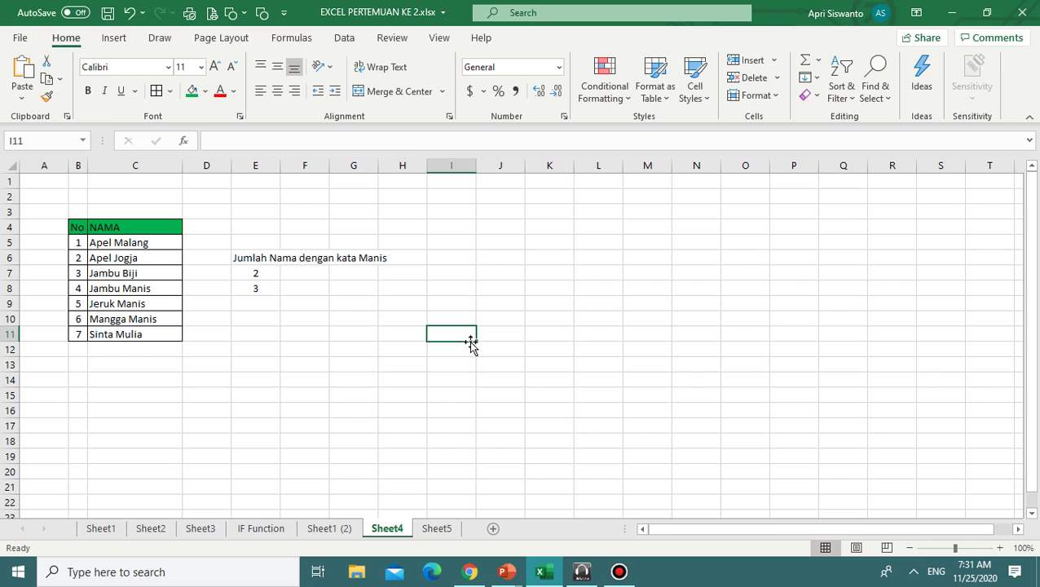
Go to Sheet5 and read the PMT exercise text on the loan amount, term, interest and monthly instalment.
{"action": "left_click", "coordinate": [436, 528]}
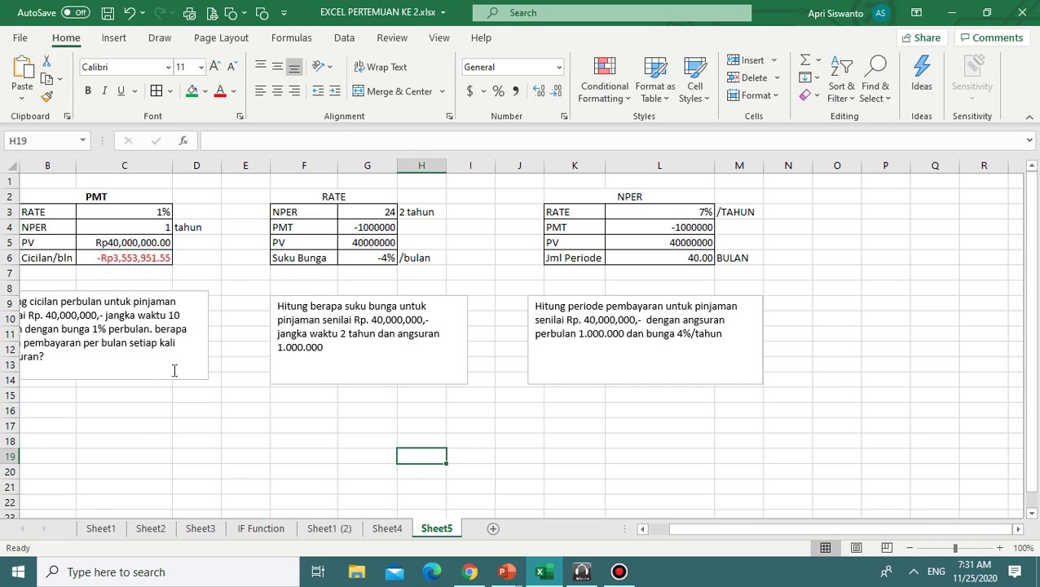
{"action": "left_click_drag", "start_coordinate": [668, 529], "coordinate": [643, 530]}
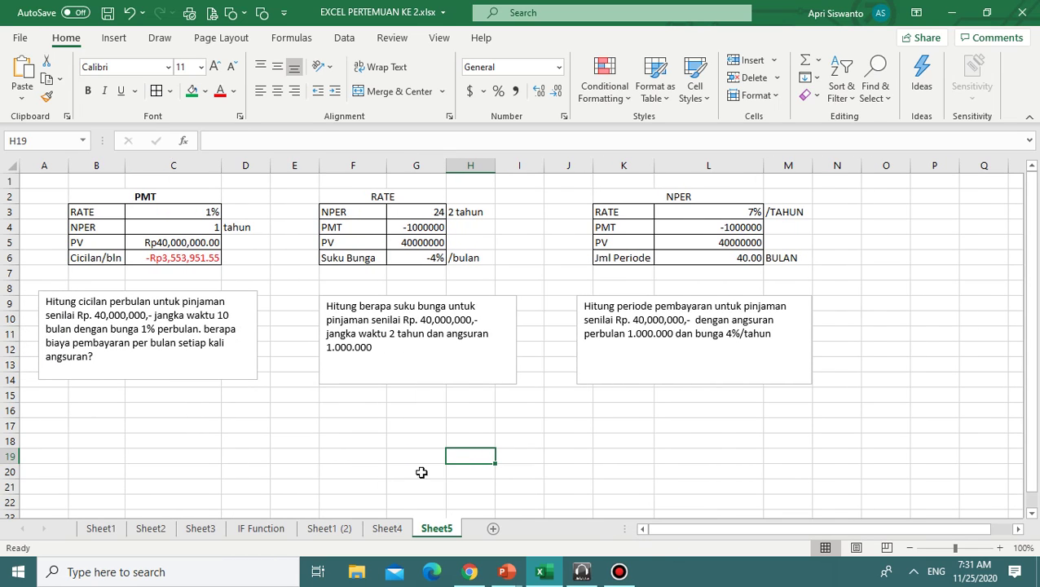
{"action": "left_click", "coordinate": [140, 356]}
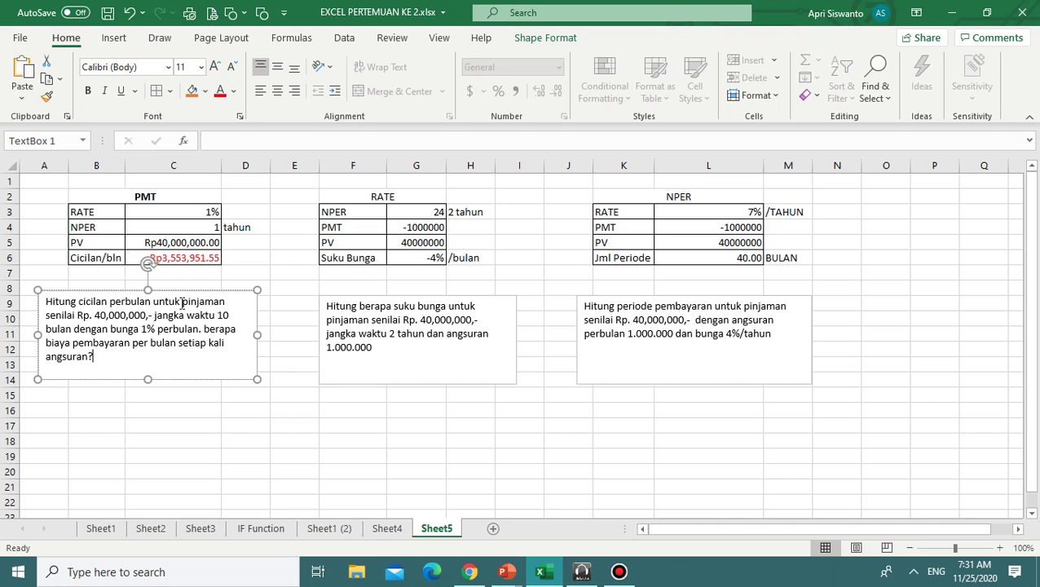
{"action": "left_click_drag", "start_coordinate": [99, 317], "coordinate": [148, 318]}
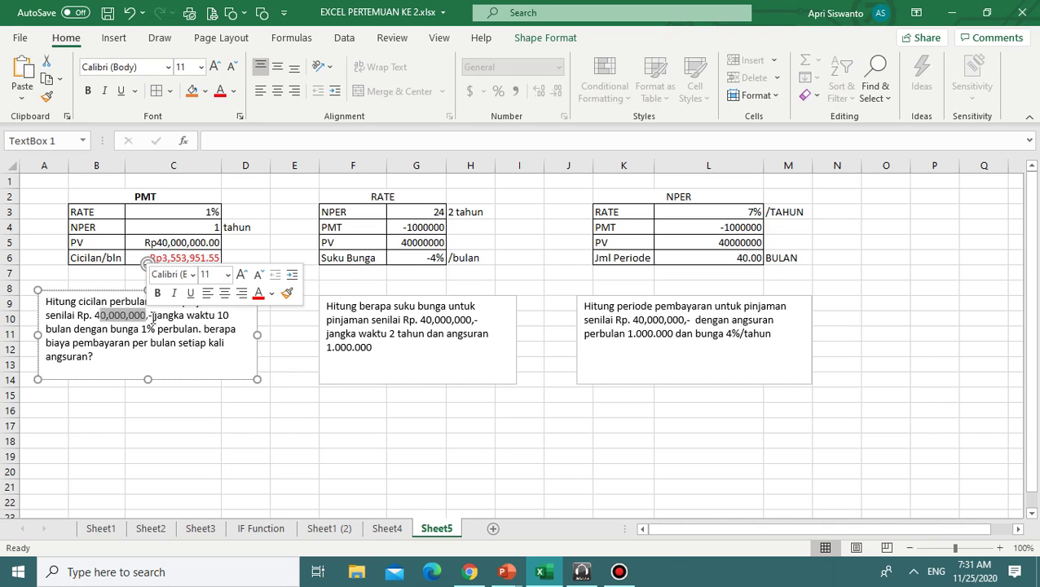
{"action": "left_click", "coordinate": [183, 317]}
{"action": "left_click", "coordinate": [152, 332]}
{"action": "left_click_drag", "start_coordinate": [113, 356], "coordinate": [46, 342]}
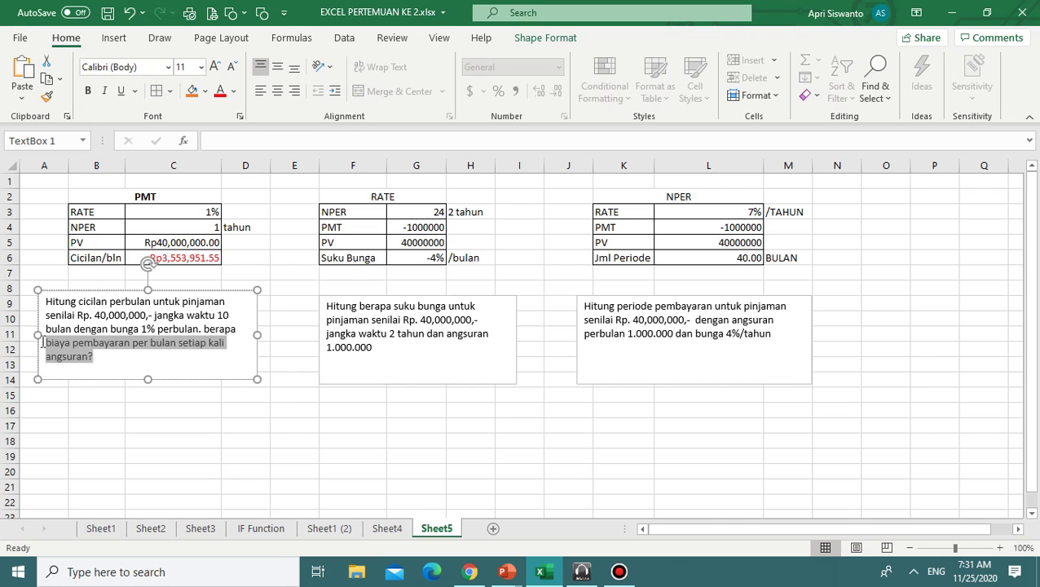
{"action": "left_click", "coordinate": [123, 362]}
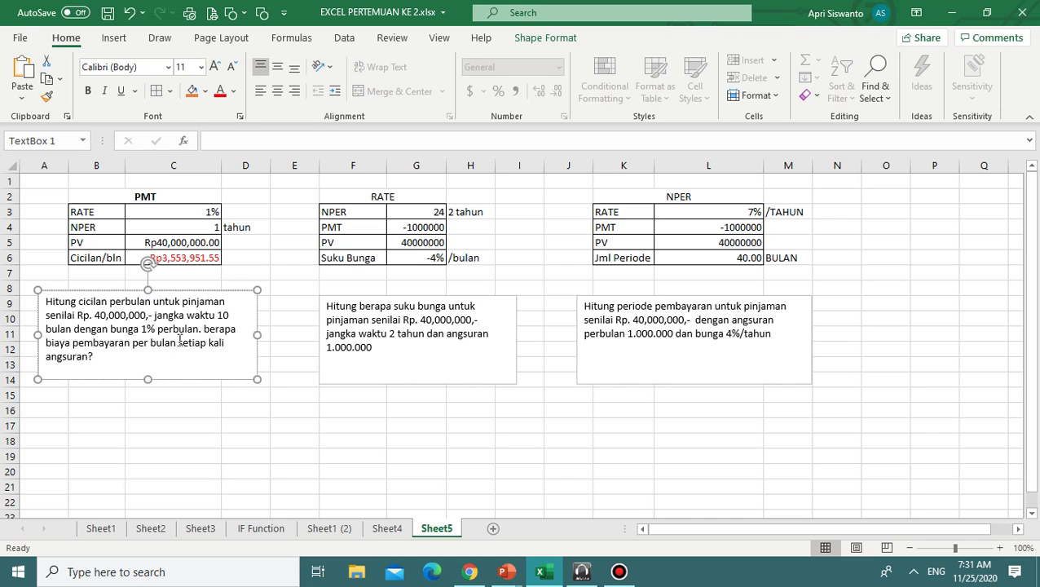
Examine the RATE, NPER and PV values in the PMT table and the Cicilan/bln formula in C6.
{"action": "left_click", "coordinate": [94, 210]}
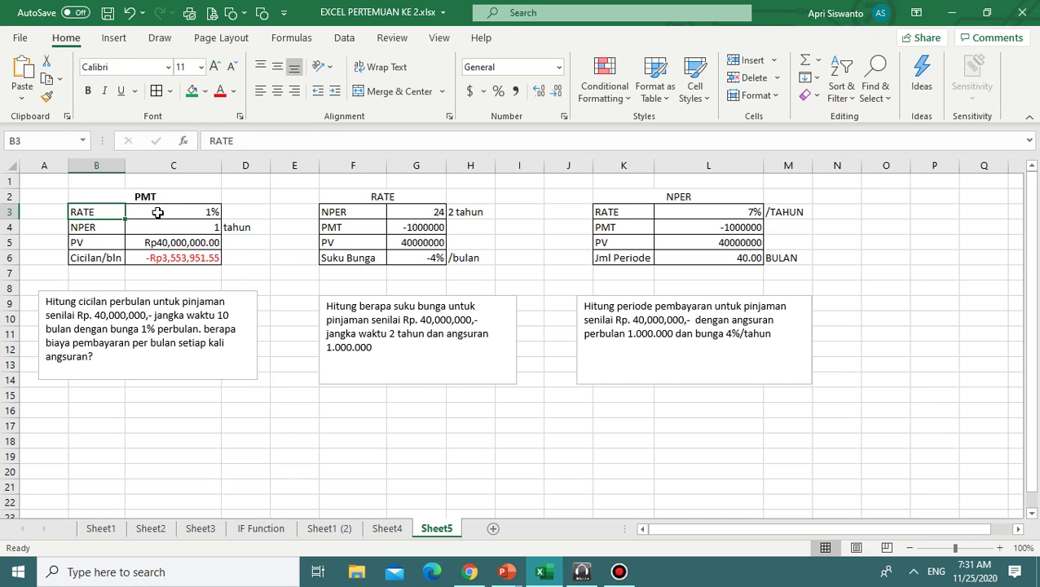
{"action": "left_click", "coordinate": [153, 210]}
{"action": "left_click", "coordinate": [91, 229]}
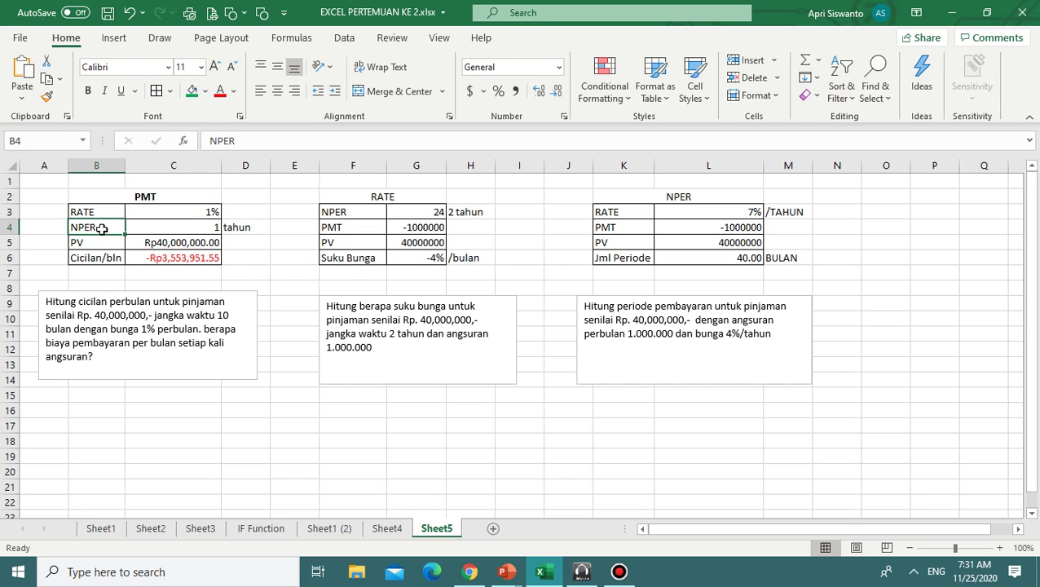
{"action": "left_click", "coordinate": [155, 230]}
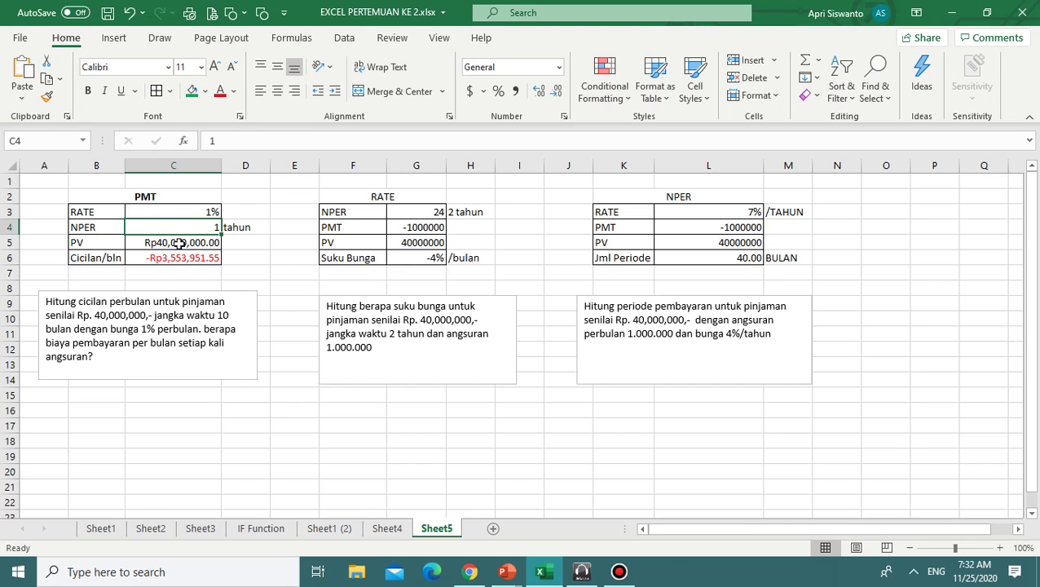
{"action": "left_click", "coordinate": [179, 243]}
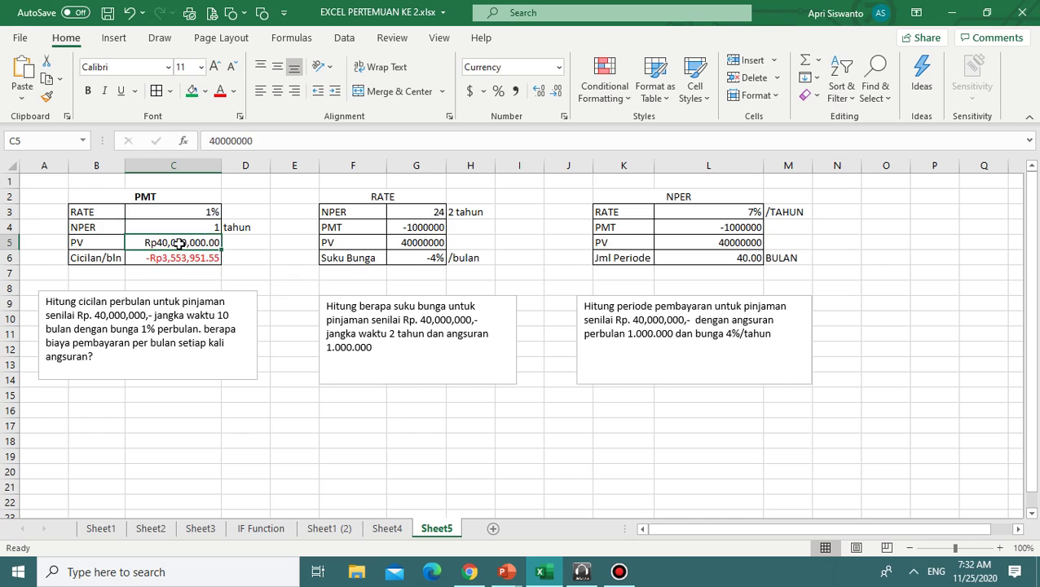
{"action": "left_click", "coordinate": [175, 258]}
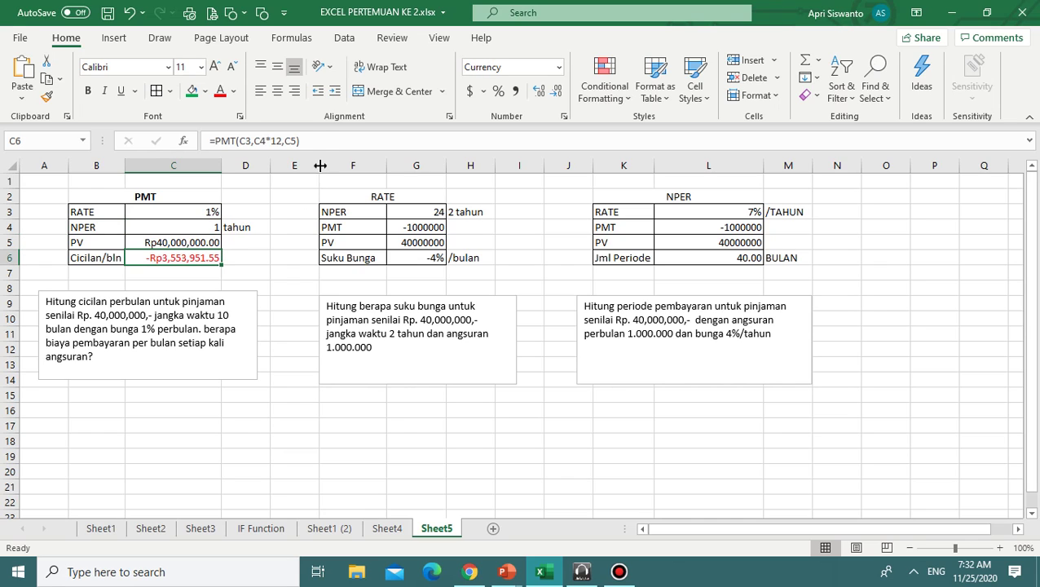
Examine the PMT formula in C6 and the RATE, NPER and PV cells it references.
{"action": "left_click", "coordinate": [334, 140]}
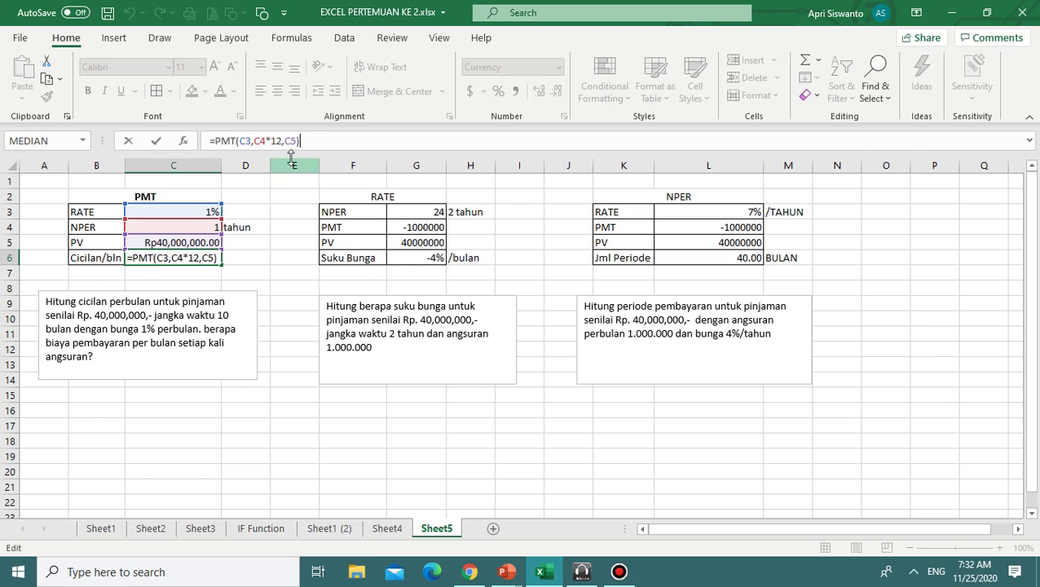
{"action": "key", "text": "Return"}
{"action": "left_click", "coordinate": [181, 259]}
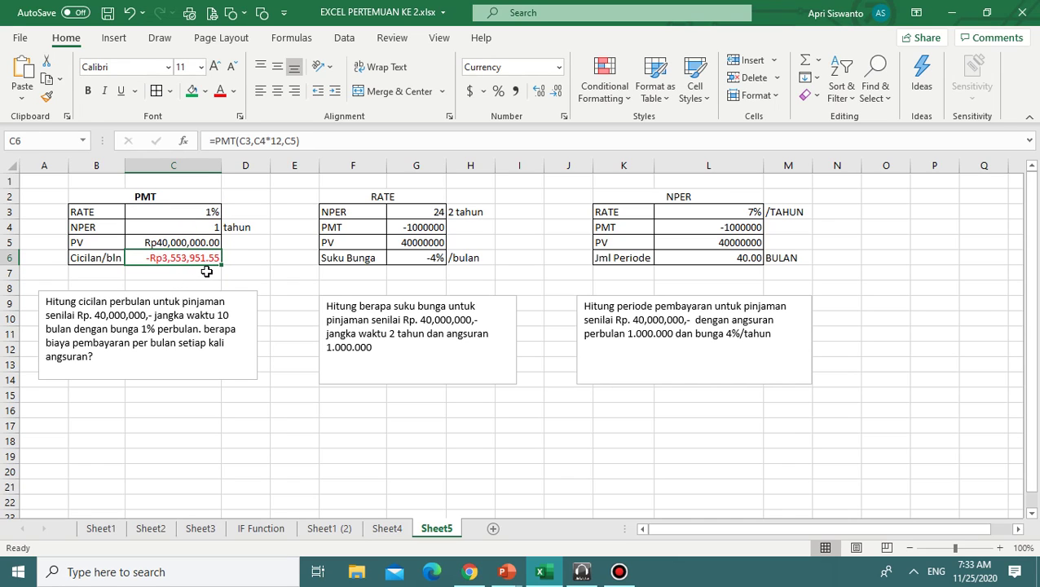
{"action": "left_click", "coordinate": [205, 269]}
{"action": "left_click", "coordinate": [210, 257]}
{"action": "left_click", "coordinate": [206, 267]}
{"action": "left_click", "coordinate": [207, 259]}
{"action": "left_click", "coordinate": [207, 269]}
{"action": "left_click", "coordinate": [208, 258]}
{"action": "left_click_drag", "start_coordinate": [325, 144], "coordinate": [209, 143]}
{"action": "type", "text": "="}
{"action": "left_click", "coordinate": [296, 290]}
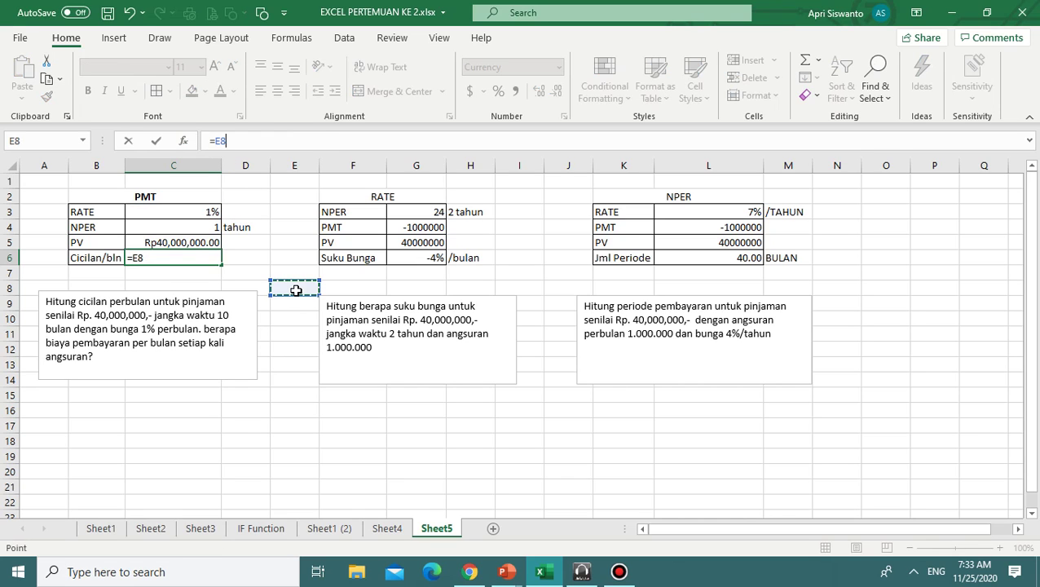
{"action": "key", "text": "ctrl+z"}
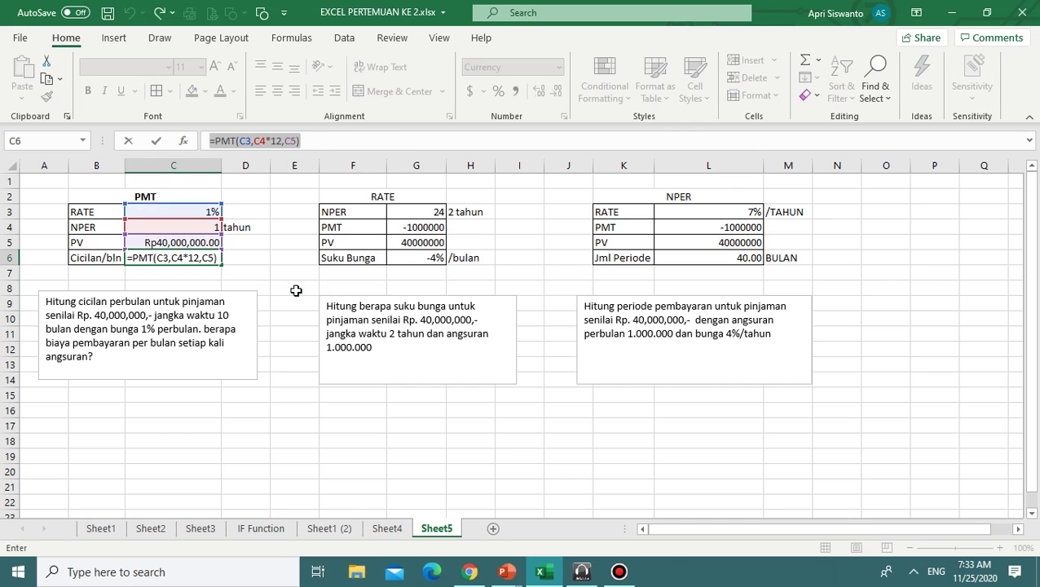
{"action": "key", "text": "Return"}
Read the RATE exercise text and compare its figures with the NPER and PMT values in G3:G4.
{"action": "left_click", "coordinate": [368, 258]}
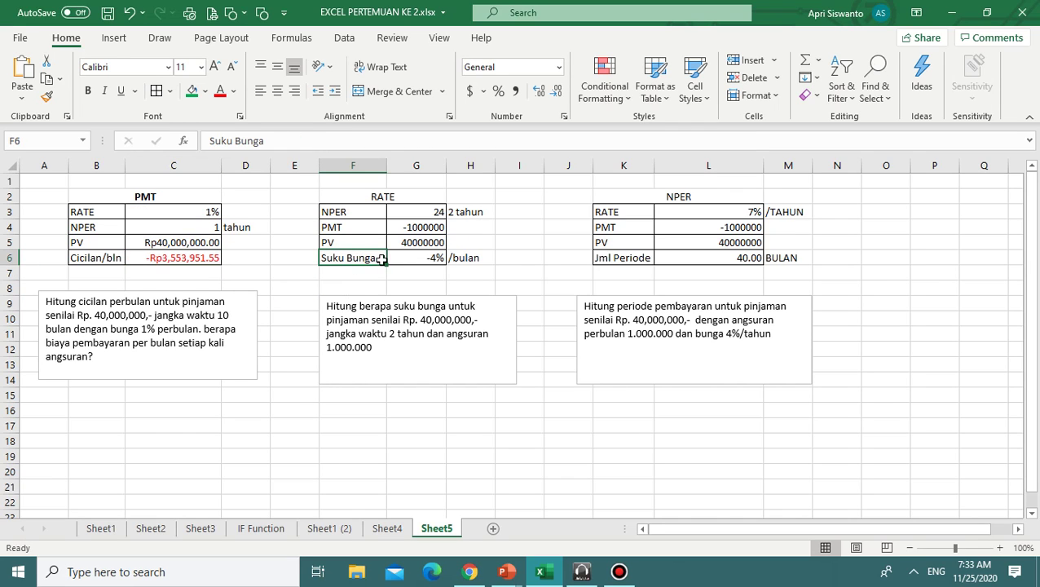
{"action": "left_click", "coordinate": [416, 319]}
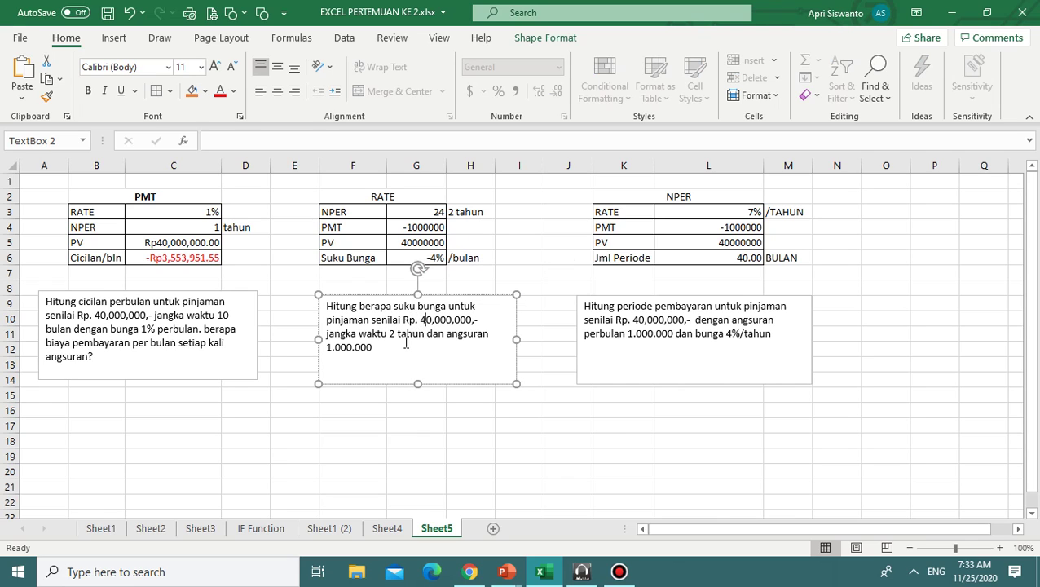
{"action": "left_click_drag", "start_coordinate": [388, 353], "coordinate": [305, 352]}
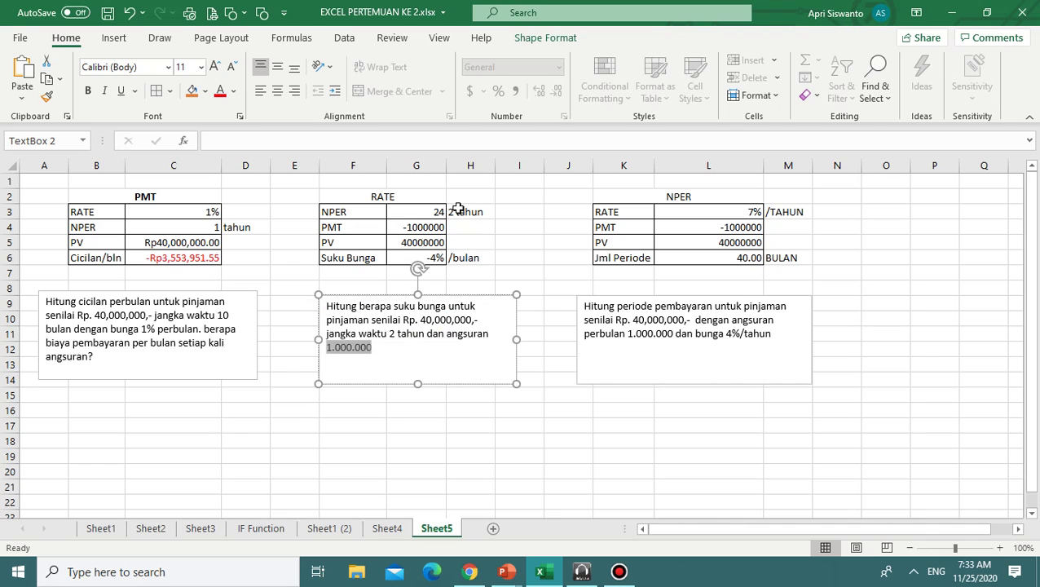
{"action": "key", "text": "Delete"}
{"action": "left_click", "coordinate": [418, 214]}
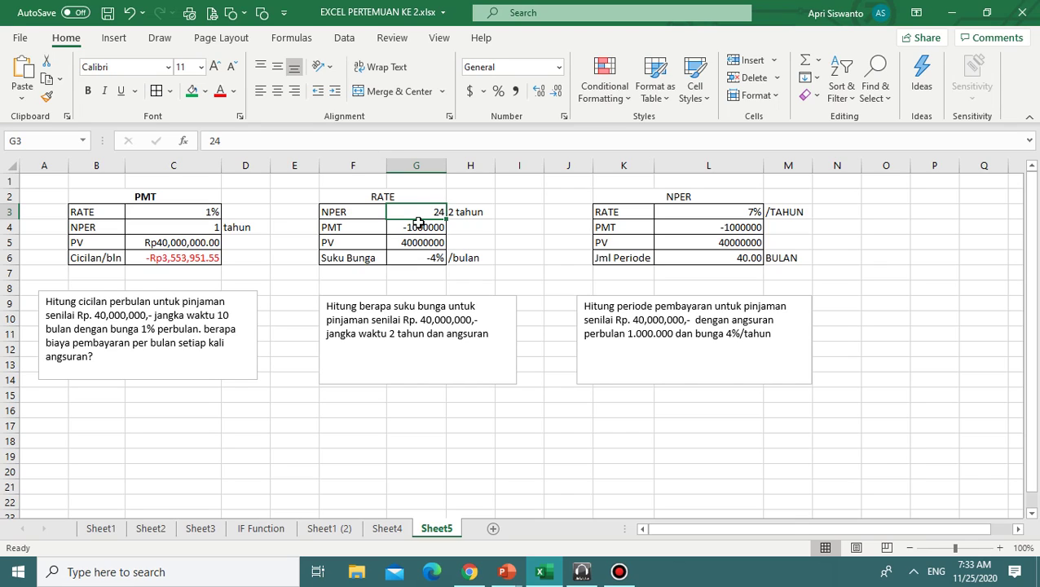
{"action": "left_click", "coordinate": [421, 229]}
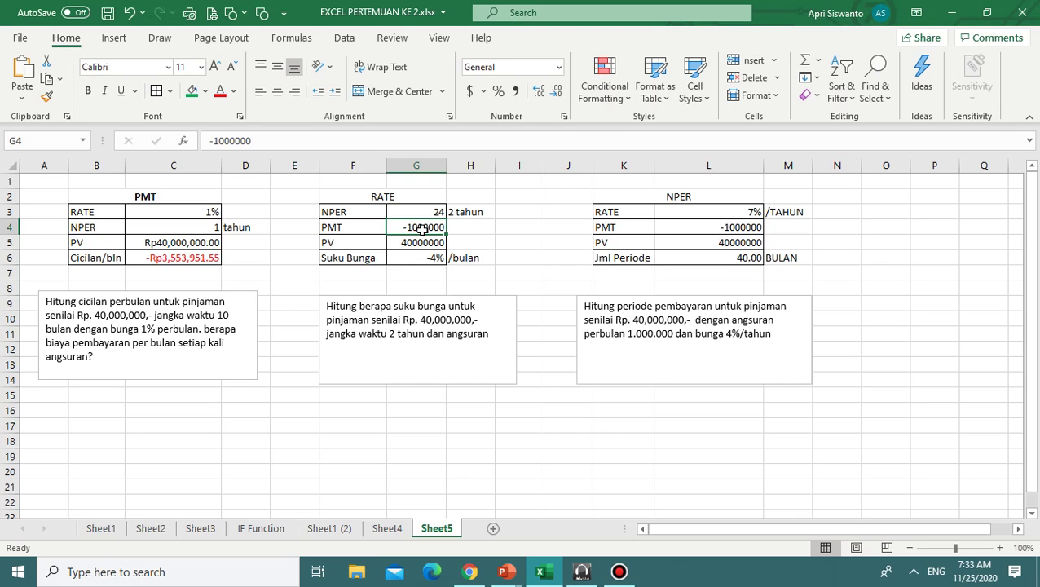
{"action": "double_click", "coordinate": [422, 343]}
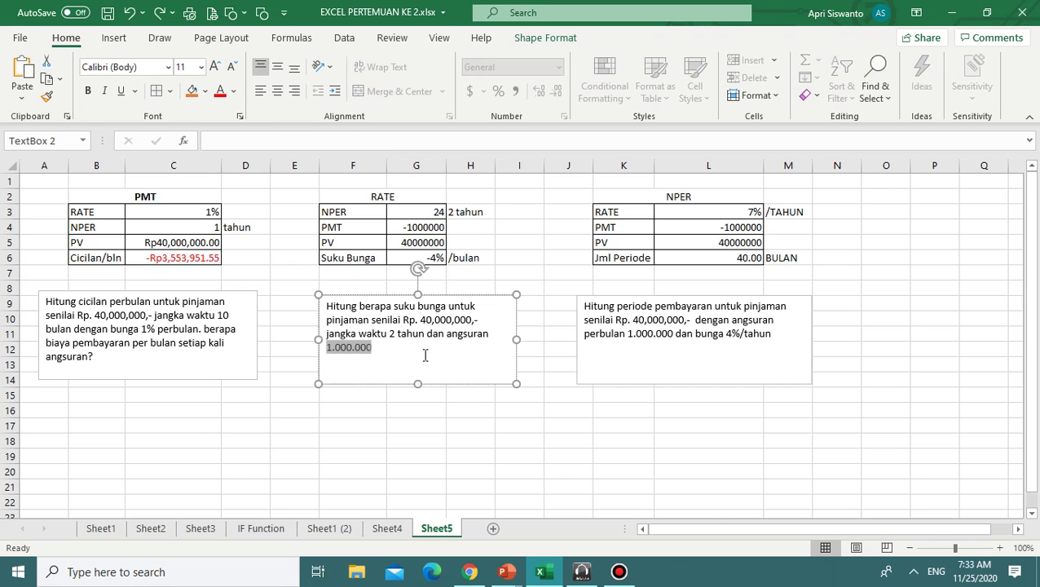
{"action": "left_click", "coordinate": [425, 356]}
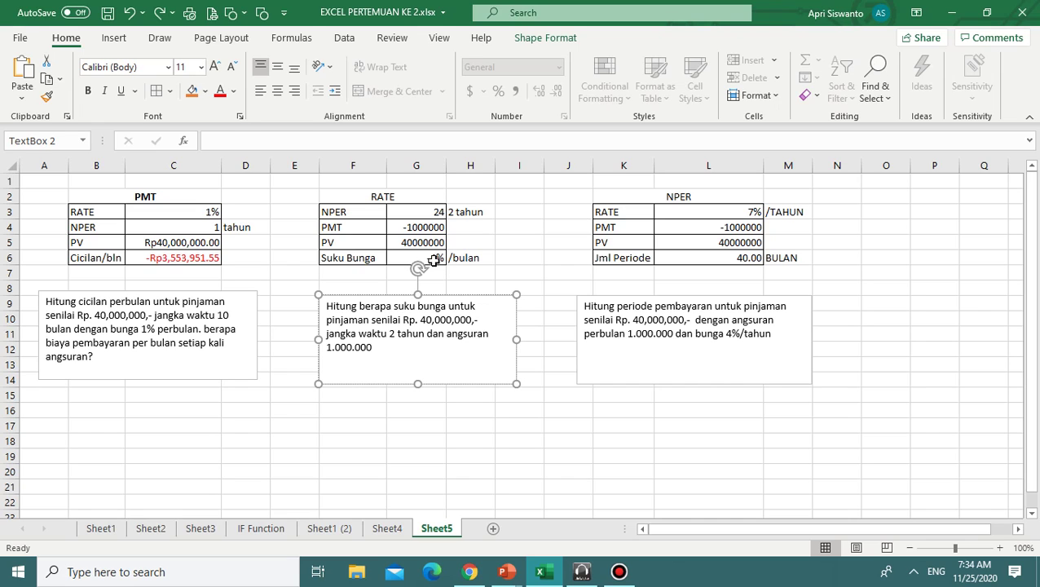
{"action": "left_click", "coordinate": [416, 408]}
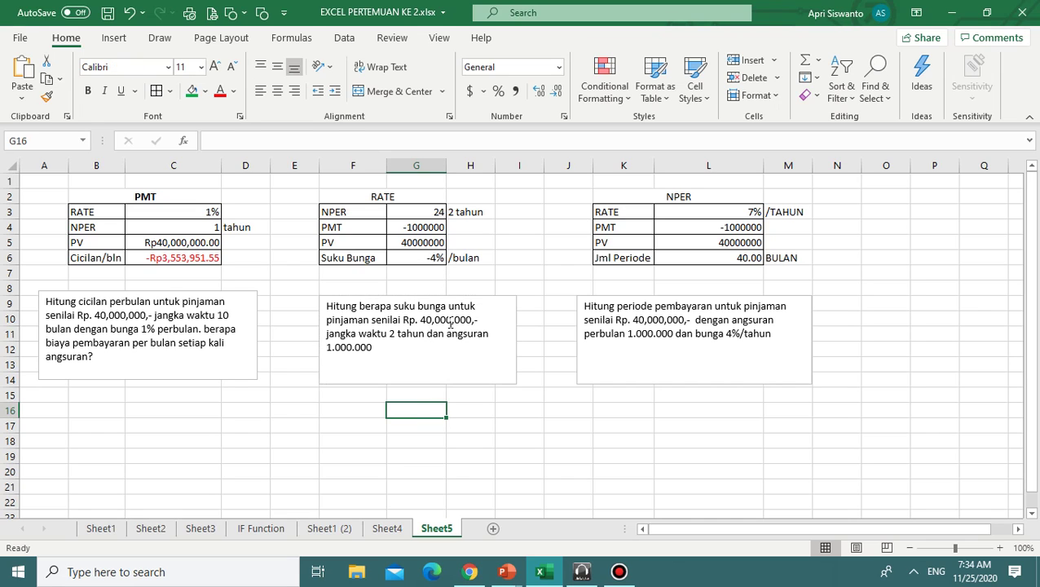
Examine the Suku Bunga formula in G6, including its RATE arguments.
{"action": "left_click", "coordinate": [432, 257]}
{"action": "left_click", "coordinate": [357, 137]}
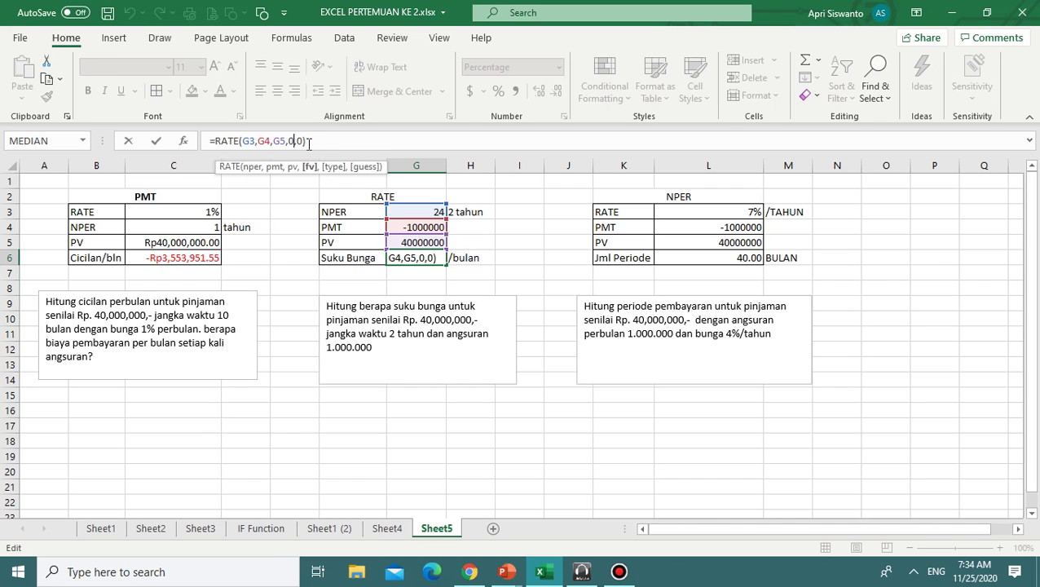
{"action": "key", "text": "Return"}
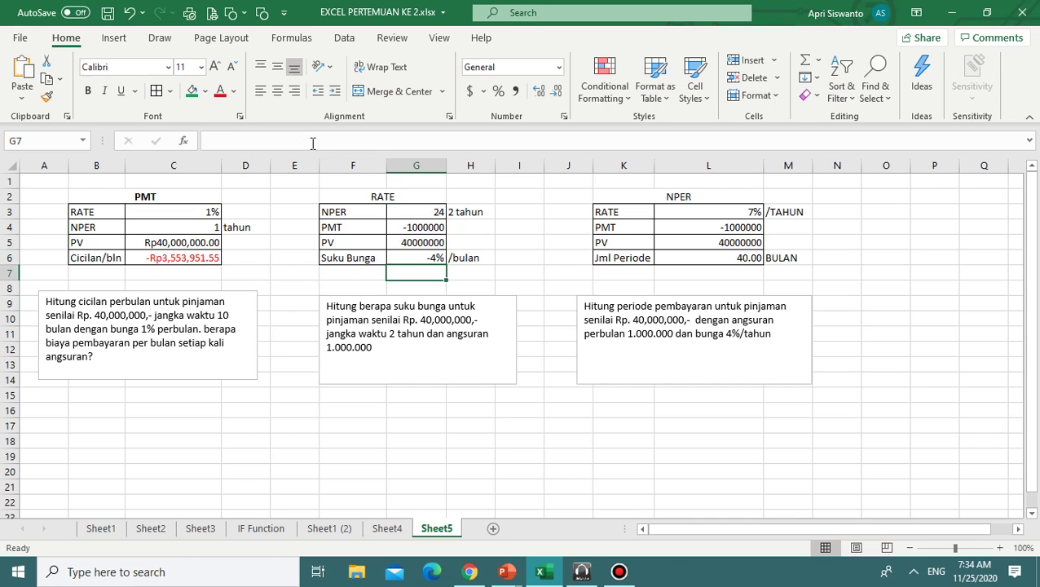
{"action": "left_click", "coordinate": [418, 255]}
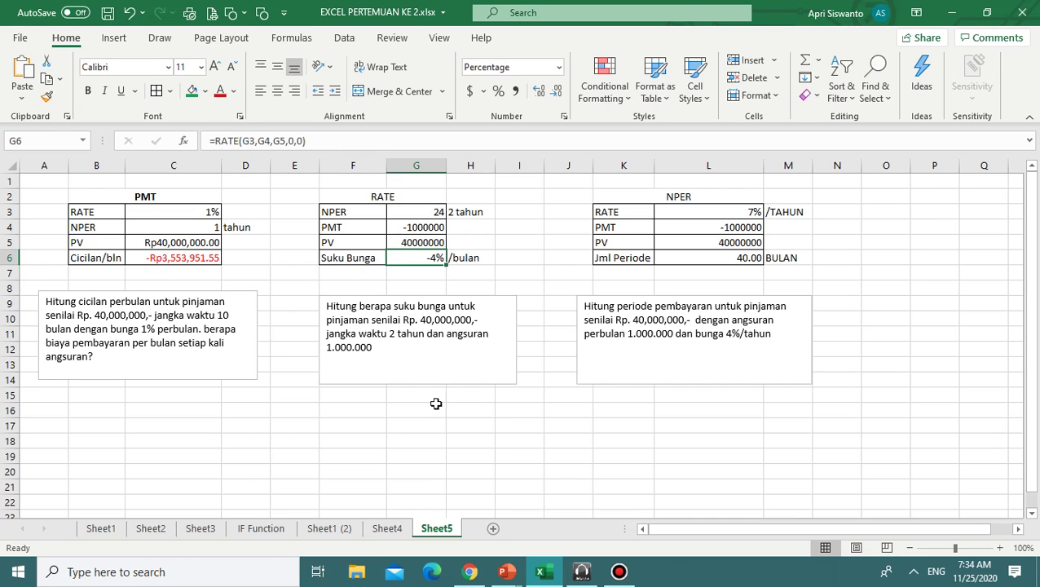
{"action": "left_click", "coordinate": [440, 281]}
{"action": "left_click", "coordinate": [414, 260]}
Read the NPER exercise text on the loan, instalment and interest, and check the RATE value in L3.
{"action": "left_click", "coordinate": [657, 343]}
{"action": "left_click_drag", "start_coordinate": [779, 353], "coordinate": [581, 301]}
{"action": "left_click", "coordinate": [619, 358]}
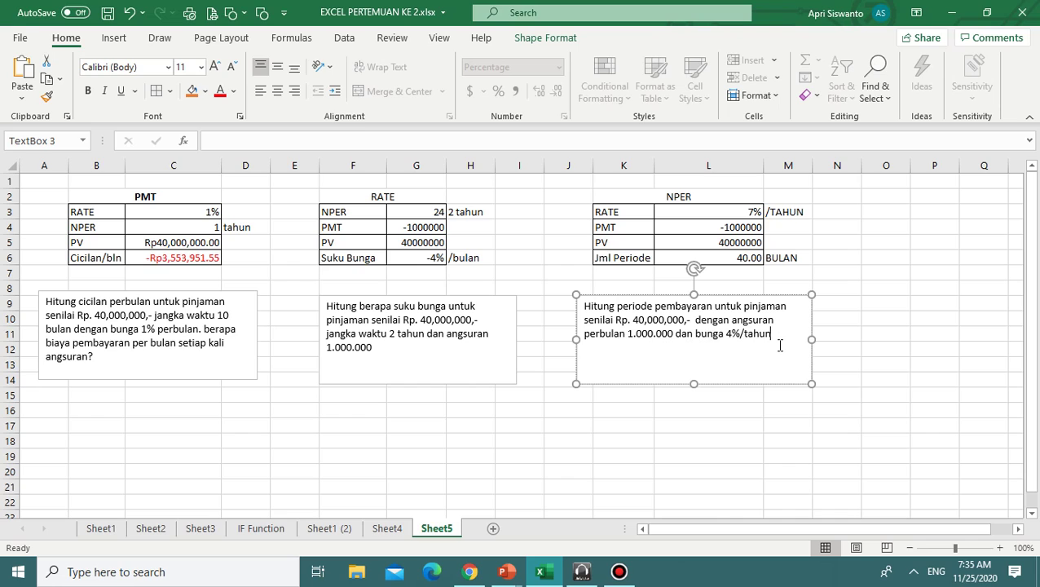
{"action": "key", "text": "ctrl+z"}
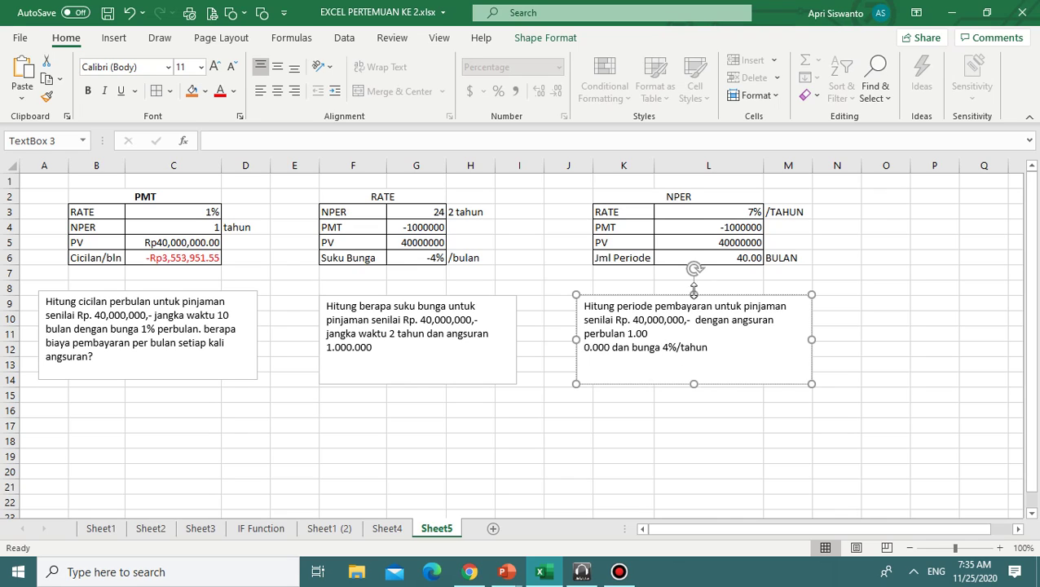
{"action": "left_click", "coordinate": [706, 209]}
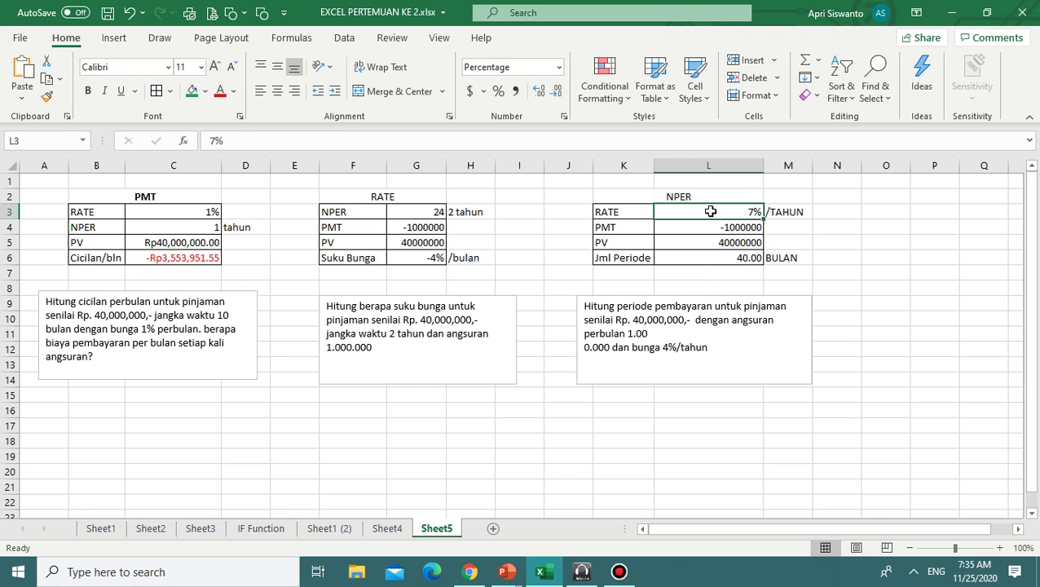
Change the yearly interest in the NPER exercise text to 7%.
{"action": "left_click", "coordinate": [666, 348]}
{"action": "double_click", "coordinate": [666, 348]}
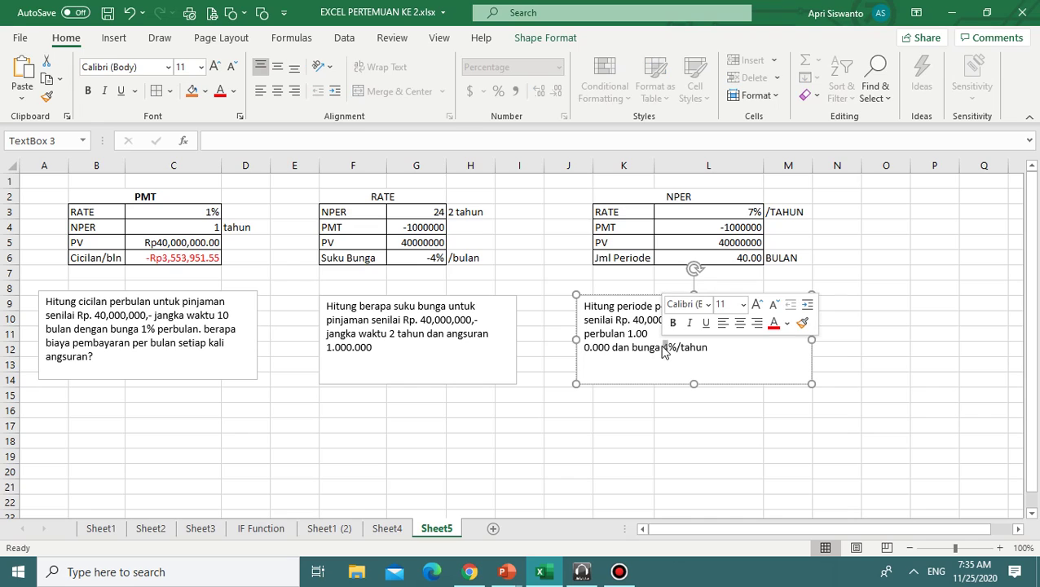
{"action": "key", "text": "BackSpace"}
{"action": "type", "text": "7"}
{"action": "key", "text": "Return"}
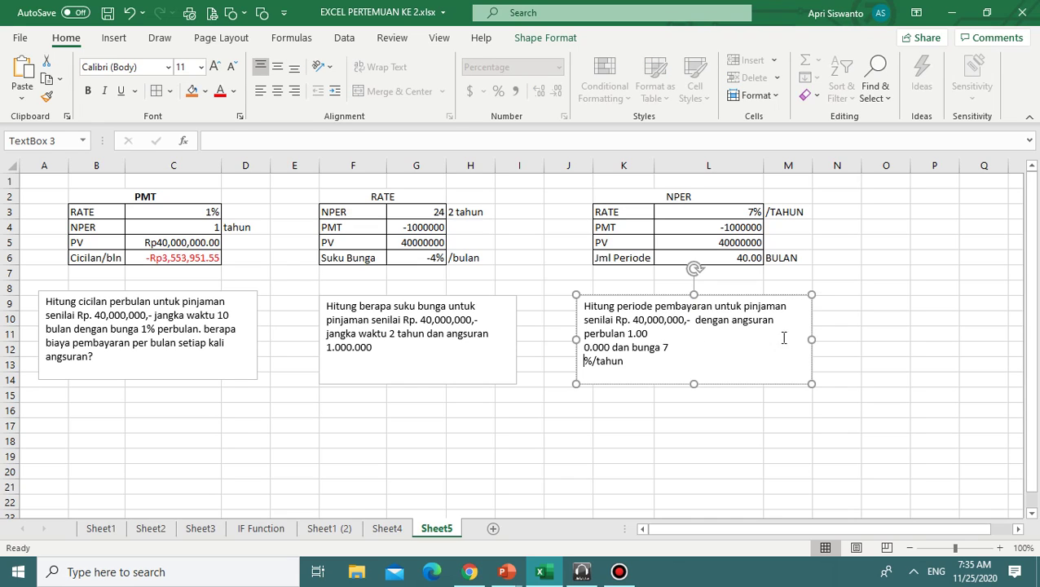
Check the RATE, PMT and PV values in L3:L5 of the NPER table.
{"action": "left_click", "coordinate": [705, 215]}
{"action": "left_click", "coordinate": [710, 234]}
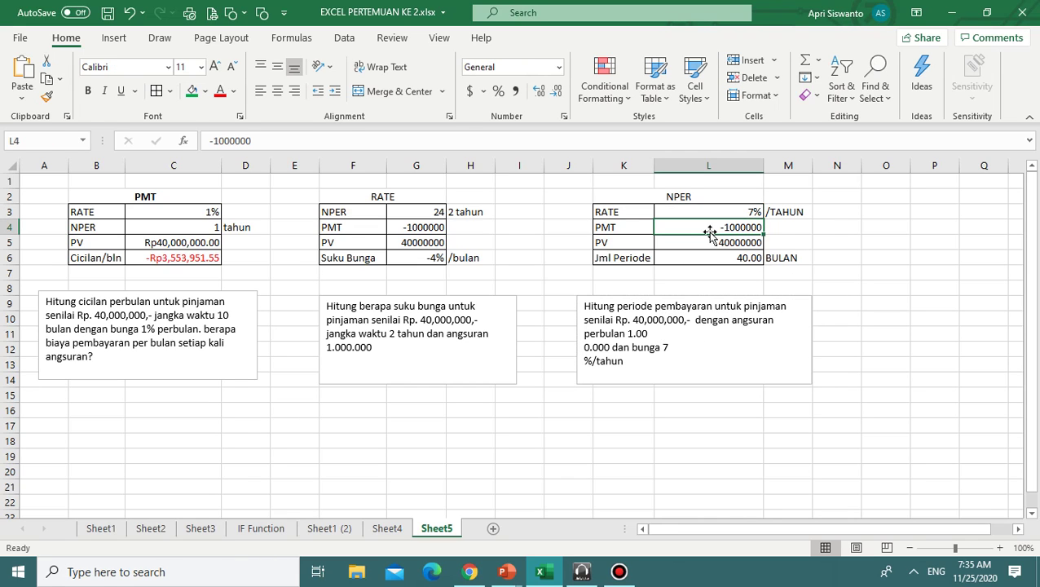
{"action": "left_click", "coordinate": [711, 244]}
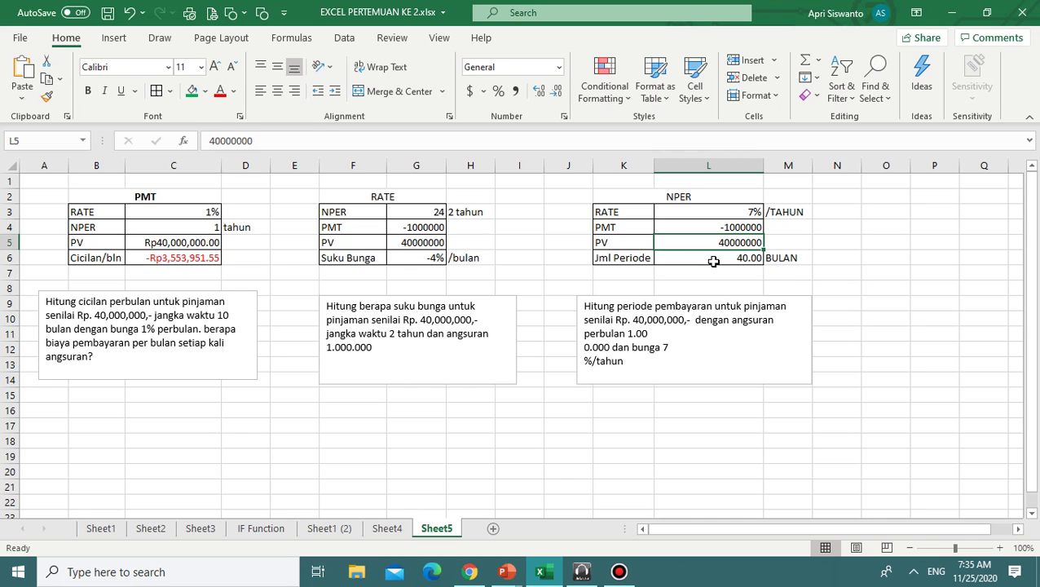
Examine the Jml Periode formula in L6 and the cells its NPER arguments reference.
{"action": "left_click", "coordinate": [713, 261]}
{"action": "double_click", "coordinate": [713, 261]}
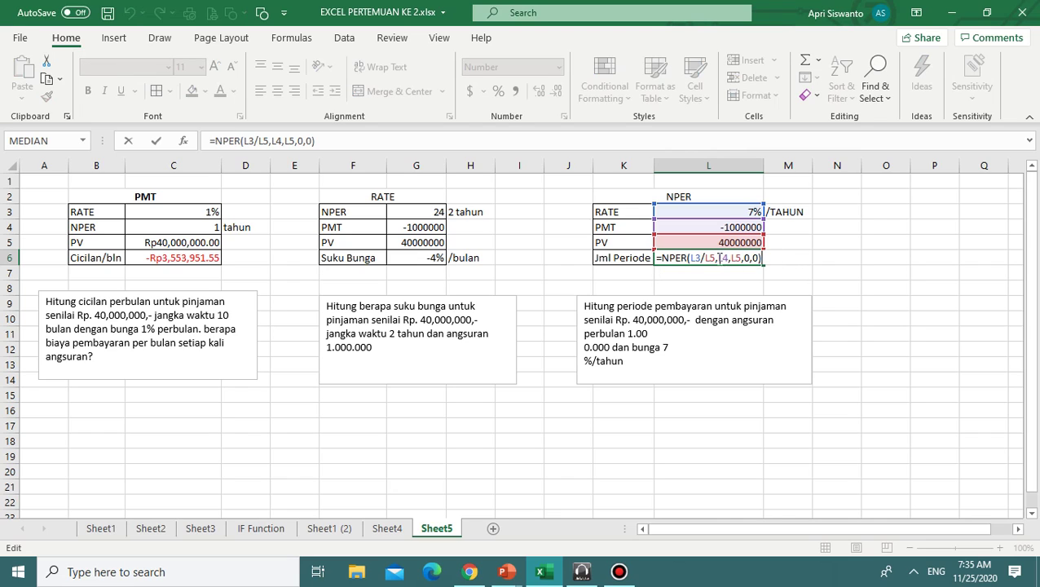
{"action": "mouse_move", "coordinate": [713, 222]}
{"action": "left_mouse_down"}
{"action": "mouse_move", "coordinate": [723, 215]}
{"action": "mouse_move", "coordinate": [723, 227]}
{"action": "mouse_move", "coordinate": [719, 216]}
{"action": "left_mouse_up"}
{"action": "key", "text": "Return"}
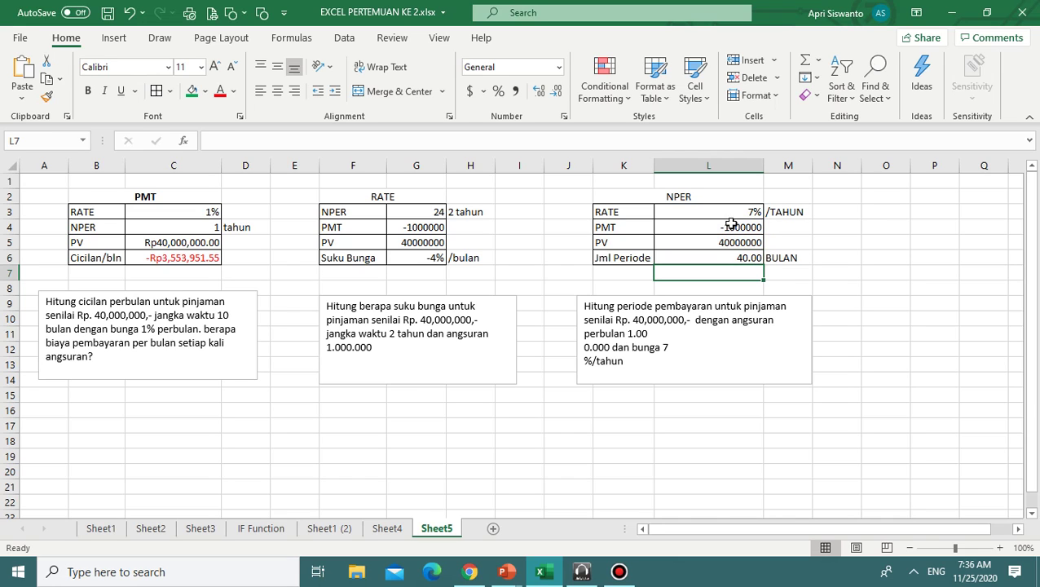
{"action": "left_click", "coordinate": [746, 254]}
{"action": "left_click", "coordinate": [737, 270]}
{"action": "left_click", "coordinate": [739, 258]}
{"action": "double_click", "coordinate": [738, 257]}
{"action": "key", "text": "Return"}
Remove the line break between 7 and %/tahun in the NPER exercise text and leave the text box.
{"action": "left_click", "coordinate": [701, 346]}
{"action": "key", "text": "Delete"}
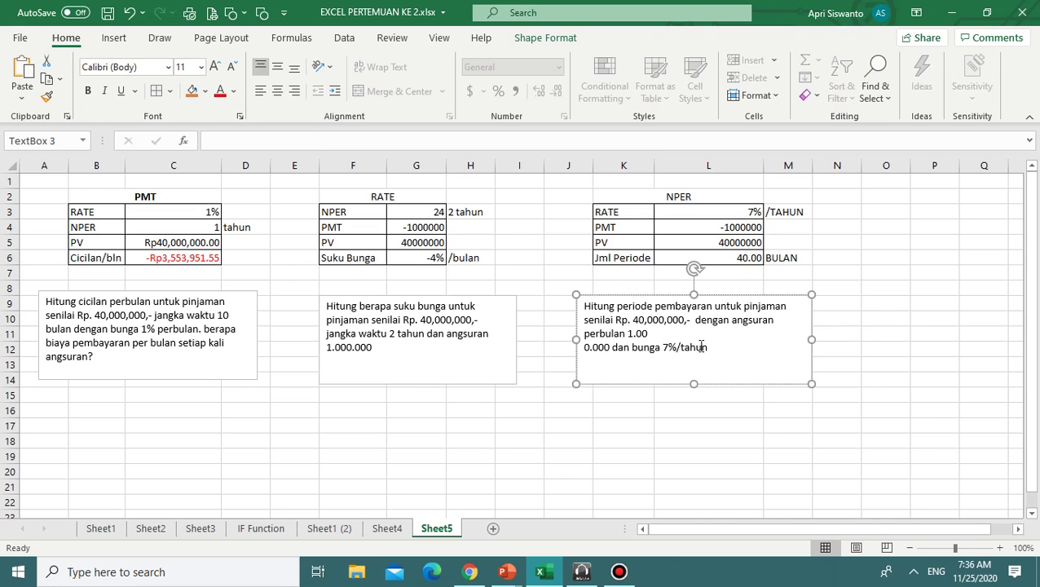
{"action": "left_click", "coordinate": [552, 438]}
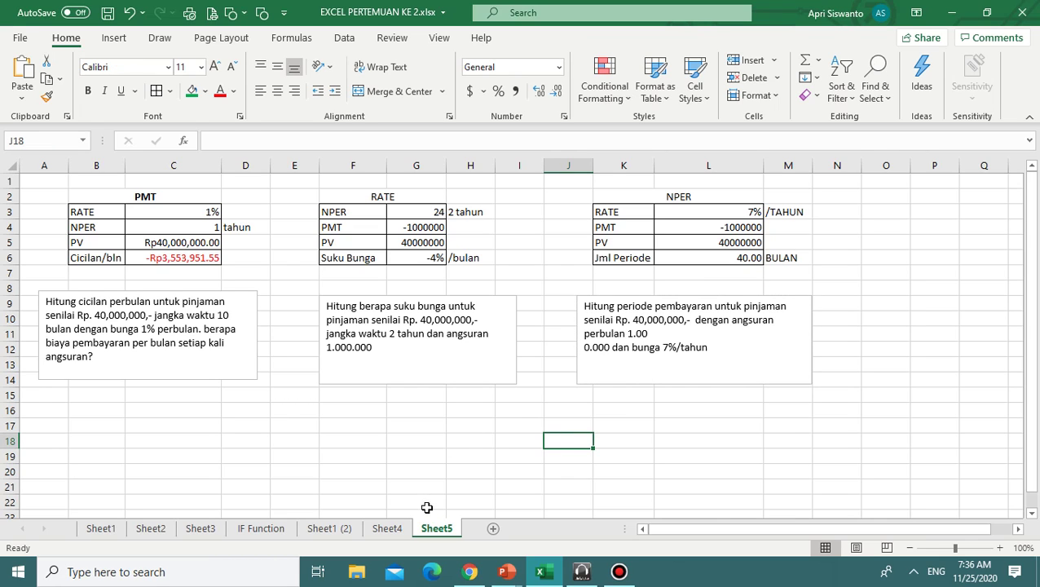
Switch to the PowerPoint presentation's editing window and go to the topic list on slide 1.
{"action": "mouse_move", "coordinate": [506, 571]}
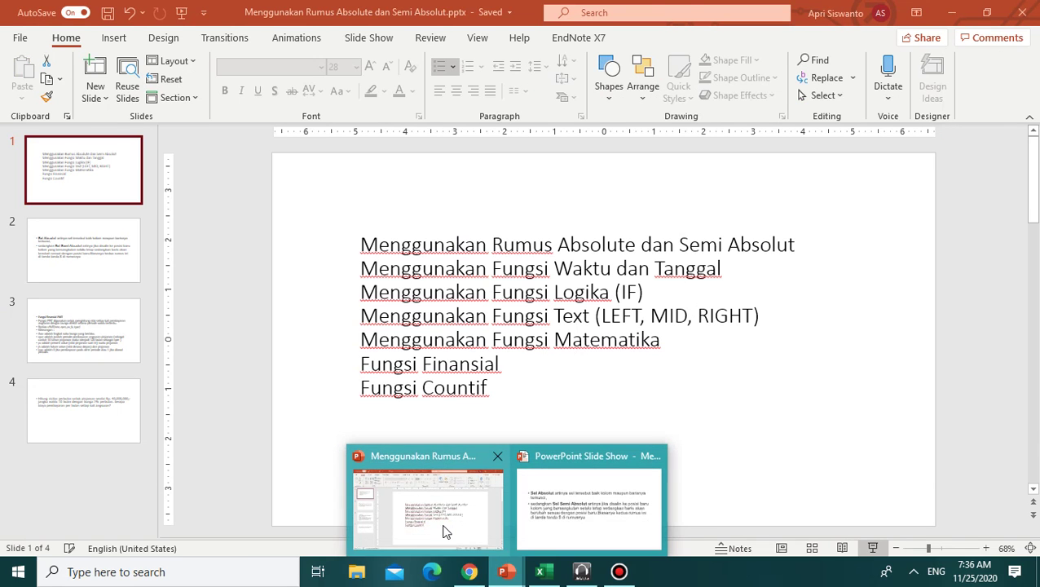
{"action": "left_click", "coordinate": [446, 532]}
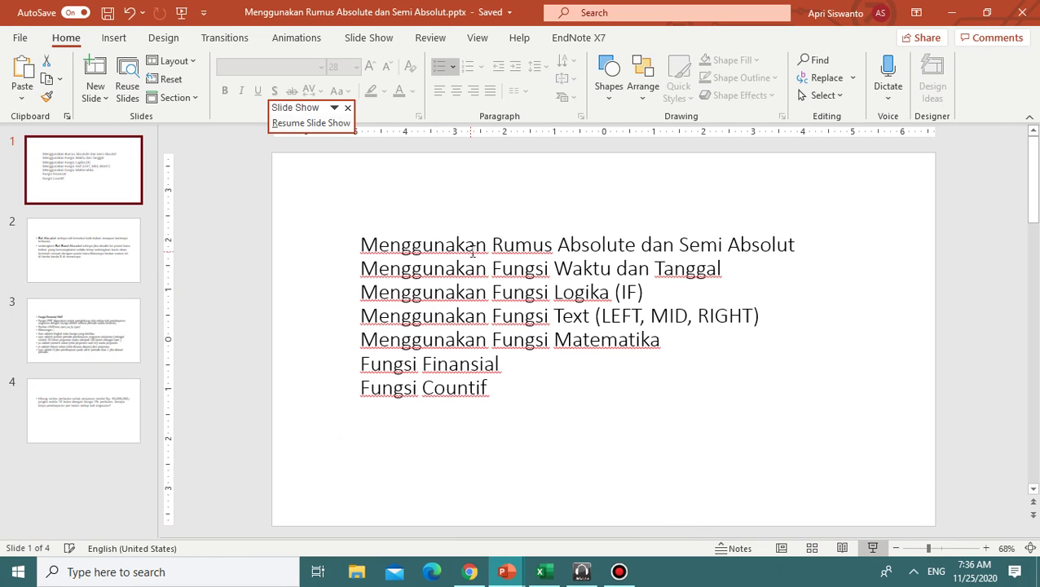
{"action": "left_click", "coordinate": [564, 291]}
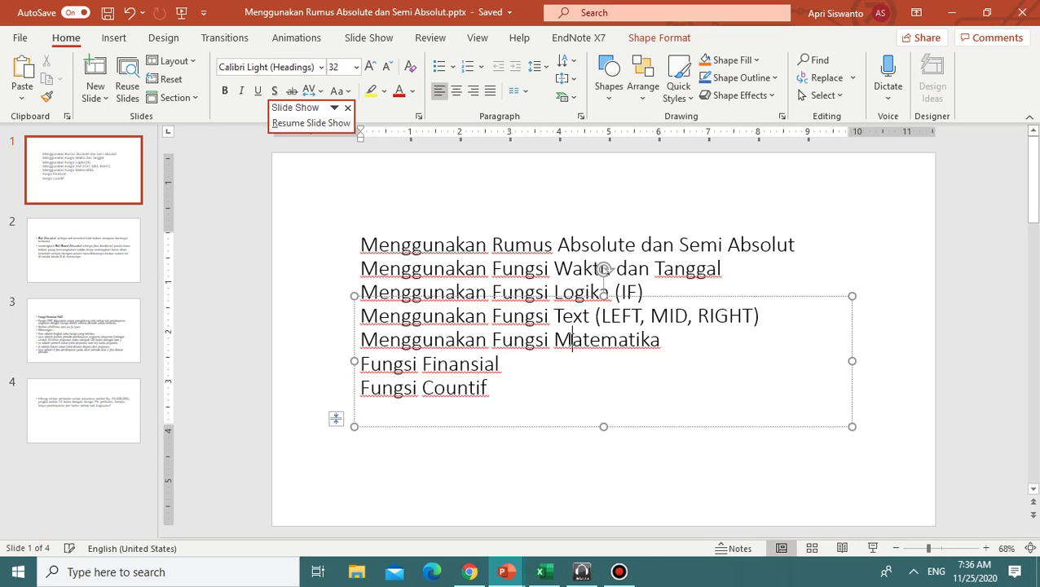